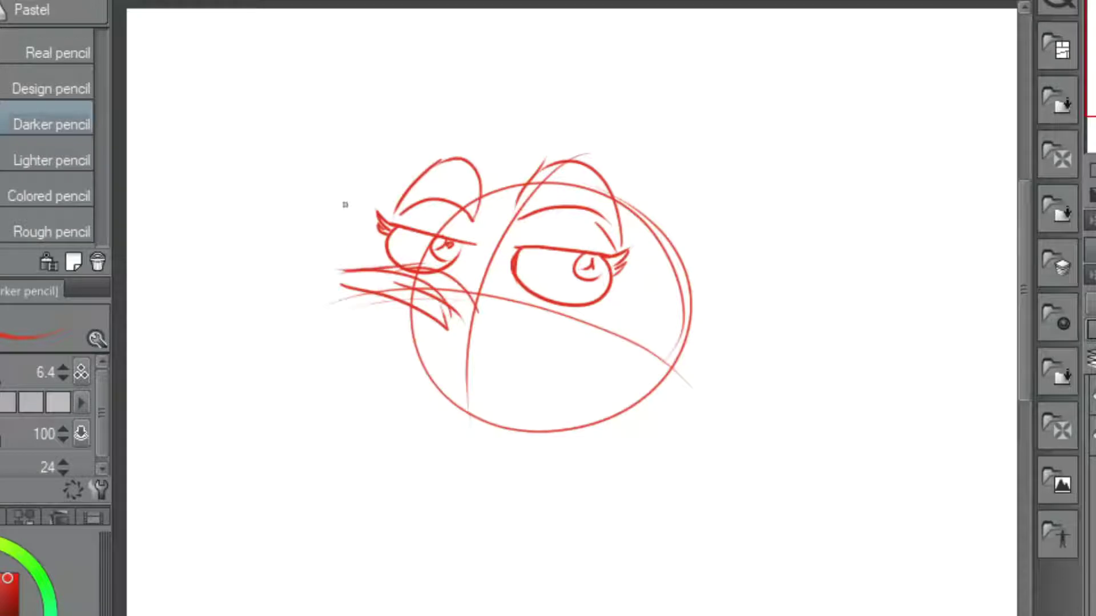
# - Sketch a long snout with raised nostrils and a smiling mouth with a curled cheek corner on the head circle
pyautogui.moveTo(241, 266)
pyautogui.mouseDown()
pyautogui.moveTo(267, 234)
pyautogui.moveTo(343, 303)
pyautogui.mouseUp()
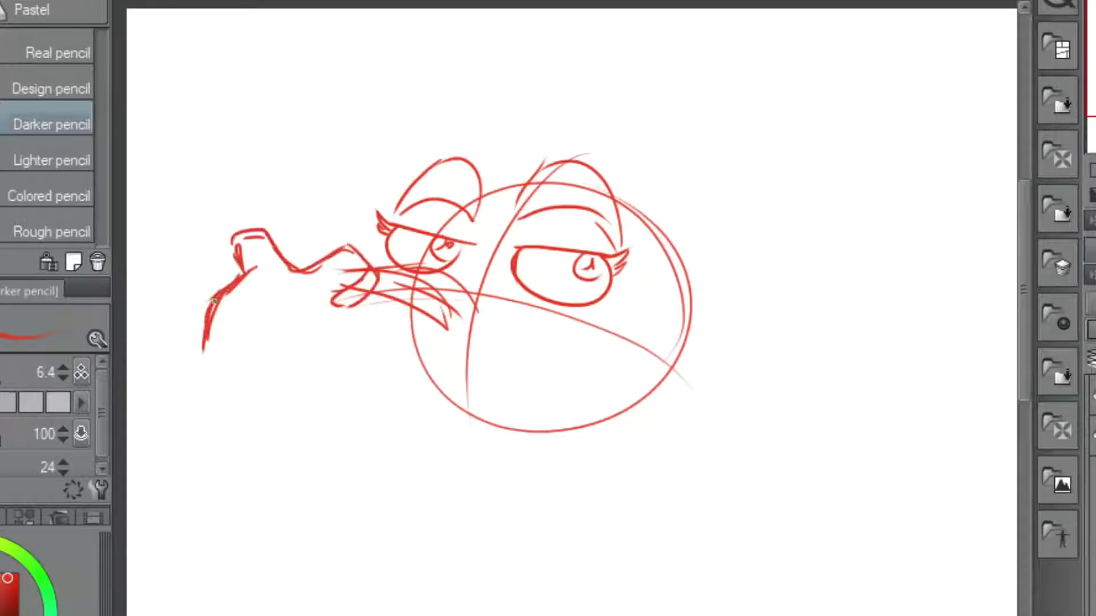
pyautogui.moveTo(207, 344)
pyautogui.mouseDown()
pyautogui.moveTo(417, 343)
pyautogui.moveTo(472, 399)
pyautogui.moveTo(494, 405)
pyautogui.mouseUp()
pyautogui.moveTo(491, 387)
pyautogui.mouseDown()
pyautogui.moveTo(594, 313)
pyautogui.moveTo(616, 311)
pyautogui.moveTo(579, 438)
pyautogui.mouseUp()
pyautogui.moveTo(426, 404); pyautogui.dragTo(617, 425)
pyautogui.moveTo(381, 374); pyautogui.dragTo(466, 413)
pyautogui.moveTo(577, 357); pyautogui.dragTo(468, 421)
# - Sketch a lower jaw and a chin tuft beneath the snout
pyautogui.moveTo(261, 372); pyautogui.dragTo(423, 477)
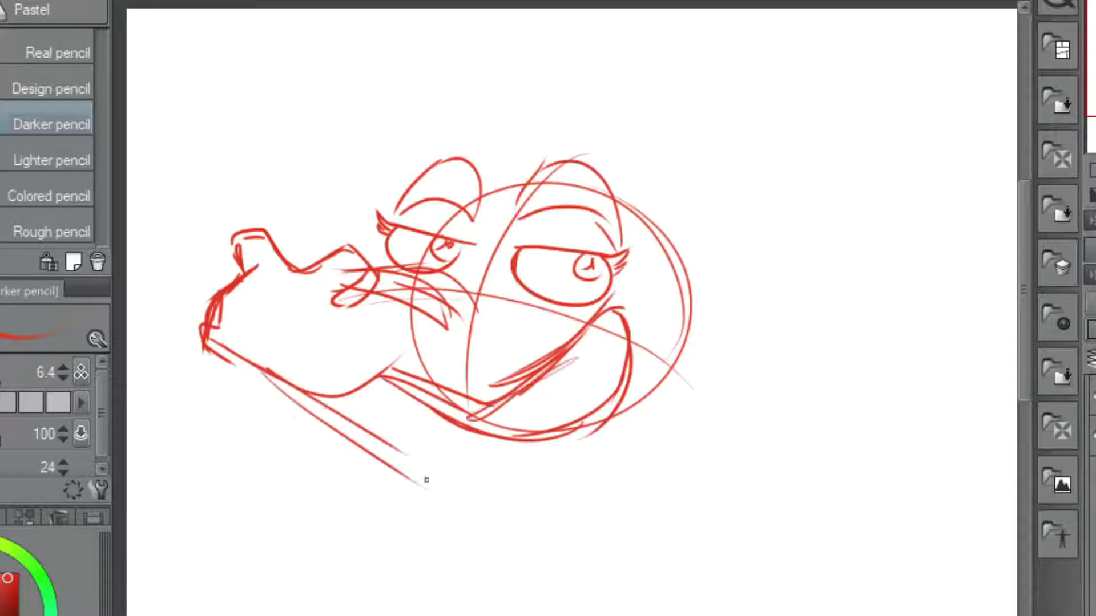
pyautogui.moveTo(294, 391); pyautogui.dragTo(429, 484)
pyautogui.moveTo(374, 444); pyautogui.dragTo(405, 468)
pyautogui.moveTo(244, 459); pyautogui.dragTo(314, 542)
pyautogui.moveTo(320, 492); pyautogui.dragTo(394, 459)
pyautogui.moveTo(359, 394); pyautogui.dragTo(393, 456)
# - Sketch pointed teeth inside the grin and a long curled tongue hanging from the mouth's rear corner
pyautogui.moveTo(437, 380); pyautogui.dragTo(610, 311)
pyautogui.moveTo(389, 374); pyautogui.dragTo(517, 382)
pyautogui.moveTo(628, 343); pyautogui.dragTo(558, 420)
pyautogui.moveTo(577, 370)
pyautogui.mouseDown()
pyautogui.moveTo(690, 356)
pyautogui.moveTo(647, 499)
pyautogui.moveTo(552, 422)
pyautogui.mouseUp()
# - Erase the first snout and jaw, and redraw a rounder snout with a nostril, wavy mouth line and lower jaw
pyautogui.press('e')
pyautogui.moveTo(245, 433)
pyautogui.mouseDown()
pyautogui.moveTo(342, 519)
pyautogui.moveTo(409, 371)
pyautogui.moveTo(496, 423)
pyautogui.mouseUp()
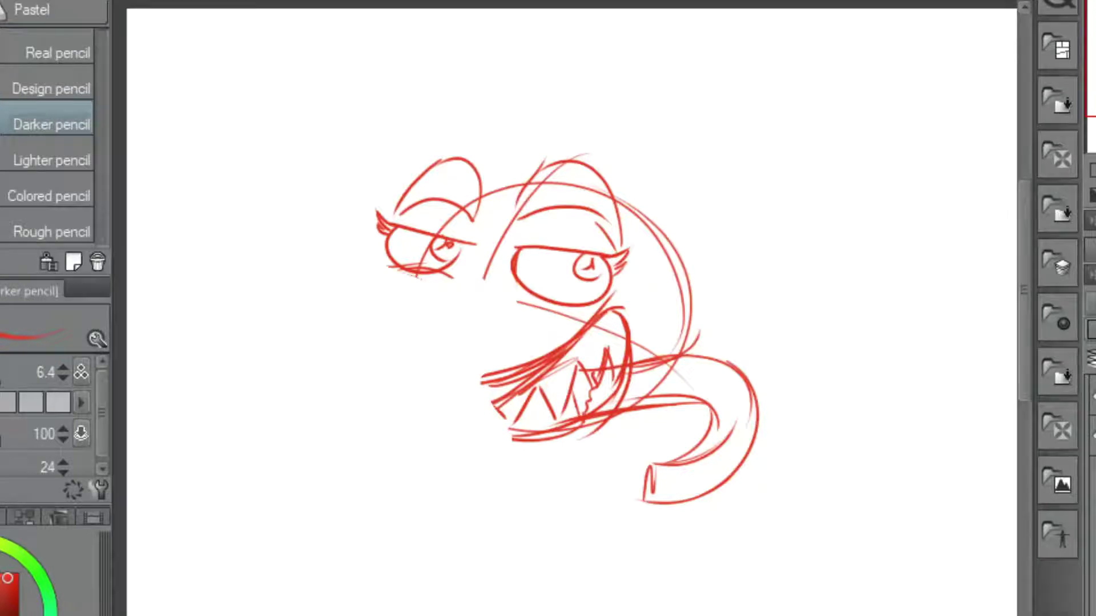
pyautogui.moveTo(388, 287); pyautogui.dragTo(253, 309)
pyautogui.moveTo(343, 320); pyautogui.dragTo(380, 296)
pyautogui.moveTo(249, 321)
pyautogui.mouseDown()
pyautogui.moveTo(318, 409)
pyautogui.moveTo(500, 388)
pyautogui.mouseUp()
pyautogui.moveTo(524, 378); pyautogui.dragTo(434, 421)
pyautogui.moveTo(331, 398); pyautogui.dragTo(512, 451)
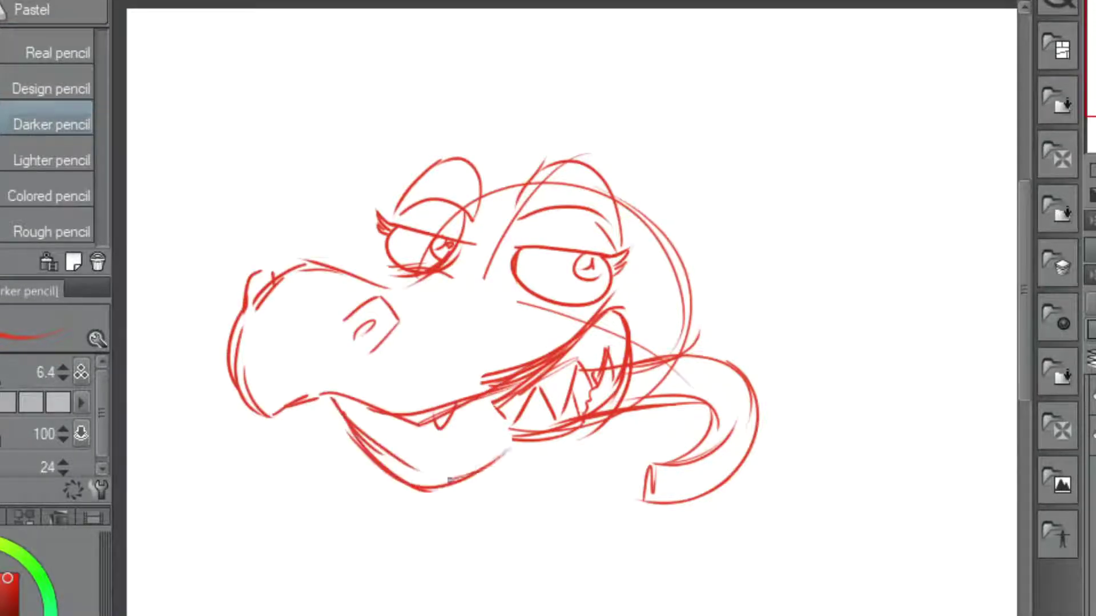
# - Complete the lower lip line and sketch a curved, tufted beard under the chin
pyautogui.moveTo(448, 483); pyautogui.dragTo(526, 443)
pyautogui.moveTo(628, 368); pyautogui.dragTo(447, 402)
pyautogui.moveTo(388, 469); pyautogui.dragTo(276, 536)
pyautogui.moveTo(335, 511); pyautogui.dragTo(290, 535)
pyautogui.moveTo(337, 515); pyautogui.dragTo(313, 614)
pyautogui.moveTo(454, 603); pyautogui.dragTo(441, 533)
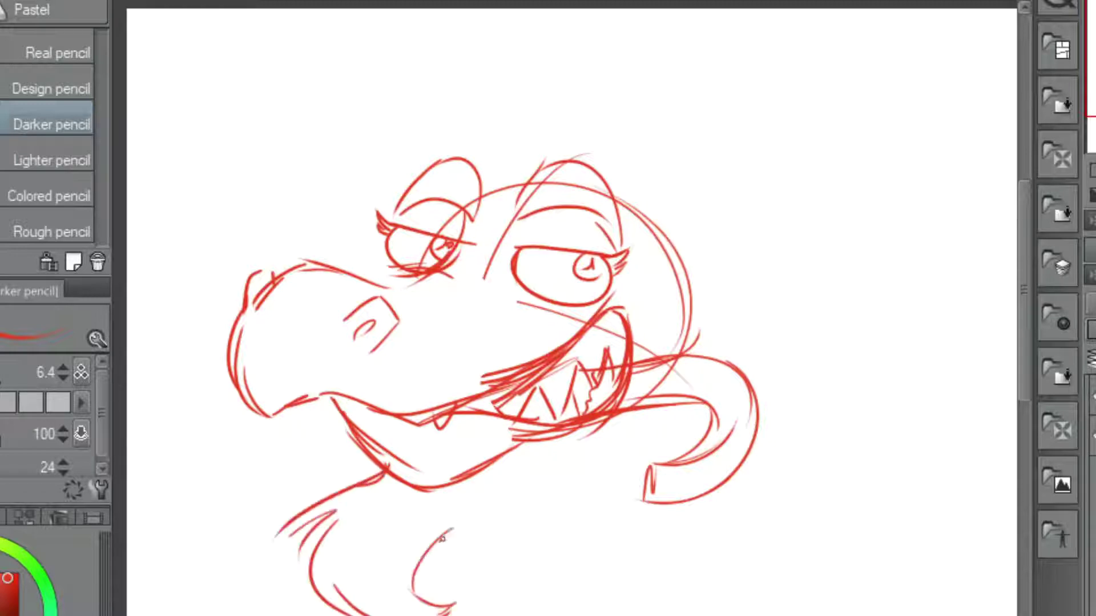
# - Outline the brow around the far eye and sketch overlapping ridges along the bridge of the snout
pyautogui.moveTo(484, 144); pyautogui.dragTo(384, 228)
pyautogui.moveTo(445, 139); pyautogui.dragTo(387, 232)
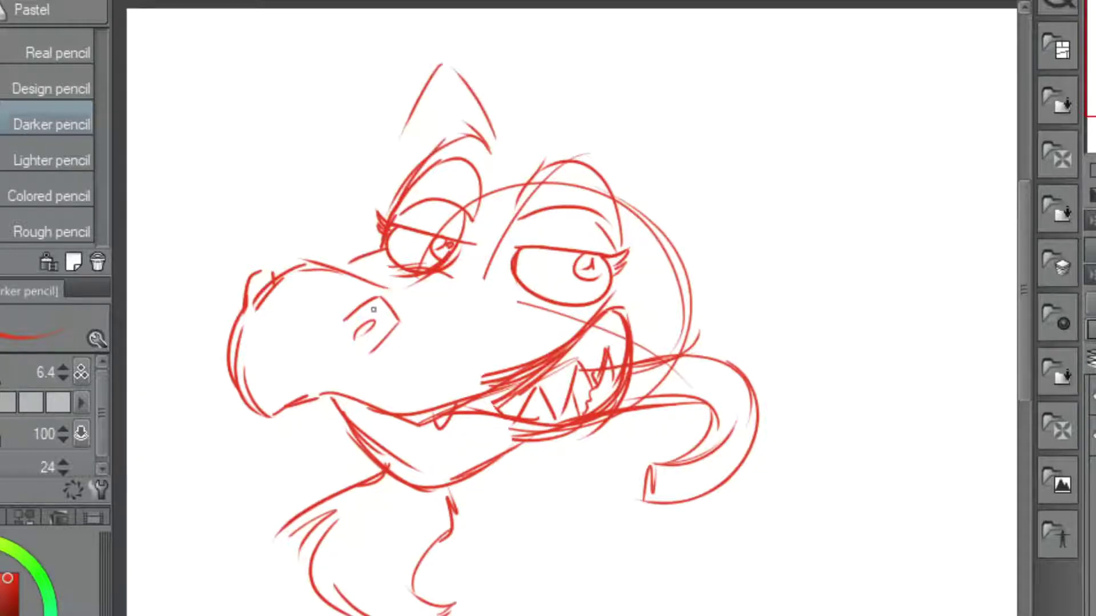
pyautogui.moveTo(373, 271); pyautogui.dragTo(427, 344)
pyautogui.moveTo(341, 270); pyautogui.dragTo(433, 331)
pyautogui.moveTo(394, 268); pyautogui.dragTo(439, 261)
pyautogui.moveTo(445, 268); pyautogui.dragTo(467, 345)
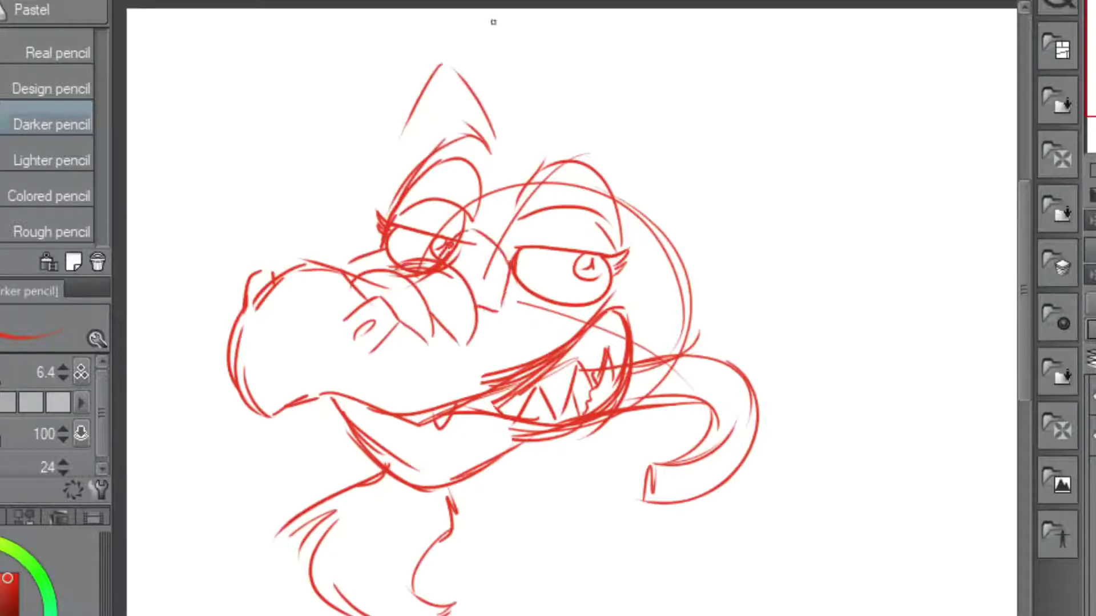
# - Outline the forehead around the brows and sketch a fluffy-trimmed hat with horns over the head
pyautogui.scroll(-2, 511, 132)
pyautogui.moveTo(513, 131)
pyautogui.mouseDown()
pyautogui.moveTo(497, 222)
pyautogui.moveTo(574, 169)
pyautogui.moveTo(742, 108)
pyautogui.moveTo(634, 268)
pyautogui.mouseUp()
pyautogui.moveTo(460, 139)
pyautogui.mouseDown()
pyautogui.moveTo(608, 142)
pyautogui.moveTo(575, 196)
pyautogui.moveTo(525, 228)
pyautogui.moveTo(405, 220)
pyautogui.mouseUp()
pyautogui.press('e')
pyautogui.press('p')
pyautogui.moveTo(482, 221); pyautogui.dragTo(516, 215)
pyautogui.moveTo(480, 165)
pyautogui.mouseDown()
pyautogui.moveTo(620, 290)
pyautogui.moveTo(491, 217)
pyautogui.mouseUp()
pyautogui.moveTo(551, 115)
pyautogui.mouseDown()
pyautogui.moveTo(490, 119)
pyautogui.moveTo(684, 133)
pyautogui.mouseUp()
pyautogui.moveTo(687, 172); pyautogui.dragTo(422, 100)
pyautogui.moveTo(550, 86); pyautogui.dragTo(300, 280)
pyautogui.moveTo(311, 228); pyautogui.dragTo(291, 340)
pyautogui.moveTo(368, 440)
pyautogui.mouseDown()
pyautogui.moveTo(325, 563)
pyautogui.moveTo(352, 457)
pyautogui.mouseUp()
# - Flip the sketch horizontally, tilt it and reposition it toward the canvas's opposite side
pyautogui.press('k')
pyautogui.scroll(-2, 883, 519)
pyautogui.scroll(3, 849, 489)
pyautogui.scroll(-5, 913, 491)
pyautogui.hotkey('ctrl', 't')
pyautogui.moveTo(975, 490); pyautogui.dragTo(822, 416)
pyautogui.moveTo(355, 201)
pyautogui.mouseDown()
pyautogui.moveTo(851, 183)
pyautogui.moveTo(949, 227)
pyautogui.moveTo(947, 249)
pyautogui.mouseUp()
pyautogui.moveTo(809, 273); pyautogui.dragTo(536, 228)
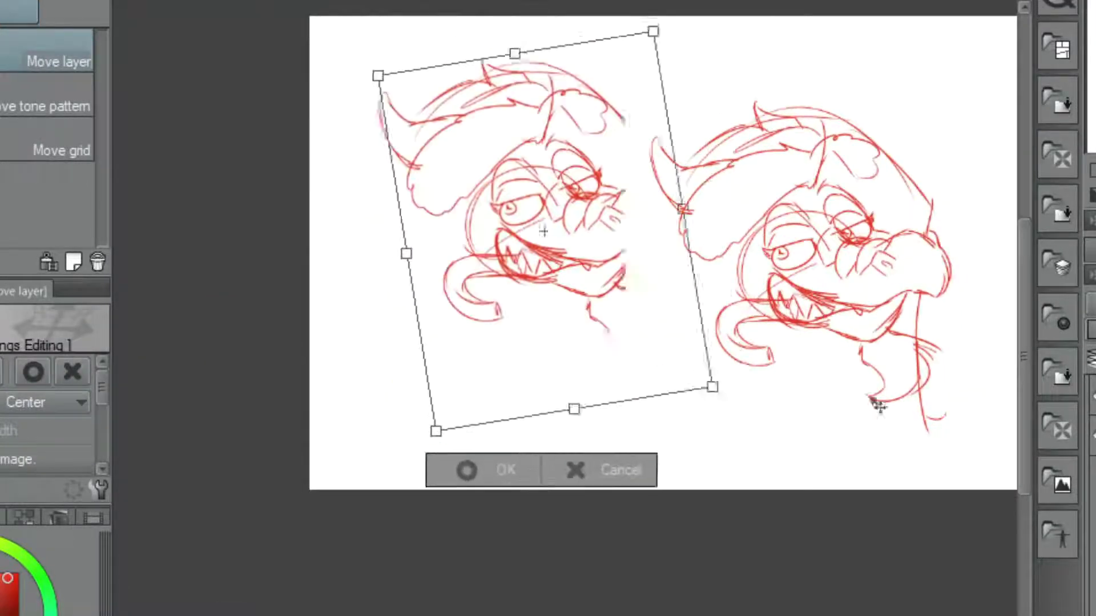
pyautogui.press('Return')
# - Redraw the cut-off front of the snout and sketch a long pointed ear below the horn
pyautogui.press('e')
pyautogui.scroll(3, 457, 415)
pyautogui.press('p')
pyautogui.scroll(2, 599, 190)
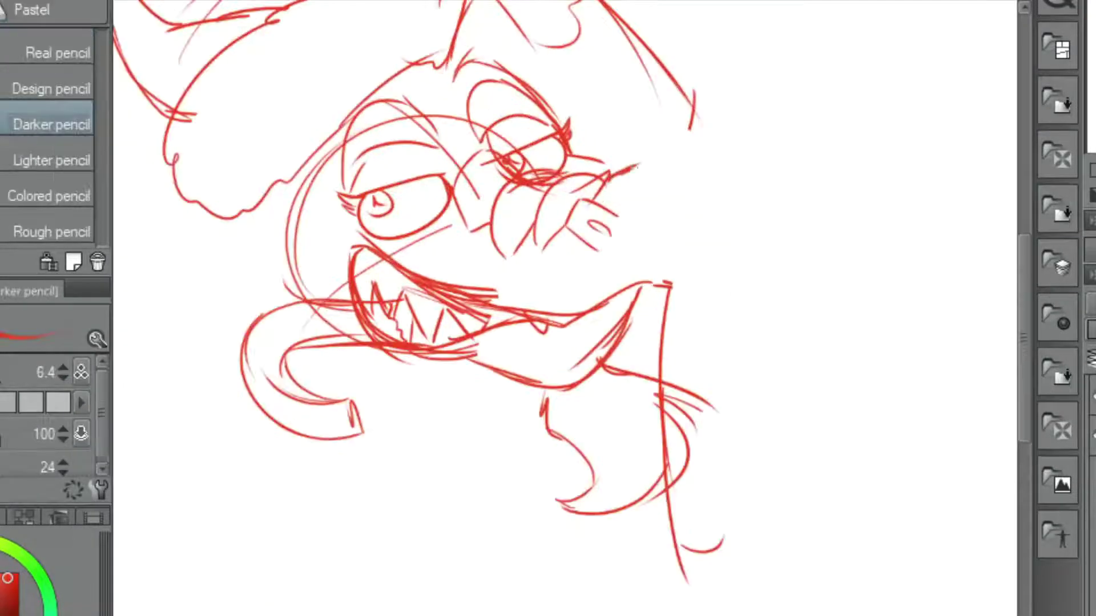
pyautogui.moveTo(693, 186); pyautogui.dragTo(633, 311)
pyautogui.scroll(-2, 505, 235)
pyautogui.moveTo(183, 185); pyautogui.dragTo(321, 229)
pyautogui.moveTo(178, 190)
pyautogui.mouseDown()
pyautogui.moveTo(316, 288)
pyautogui.moveTo(311, 261)
pyautogui.mouseUp()
pyautogui.moveTo(355, 242); pyautogui.dragTo(325, 280)
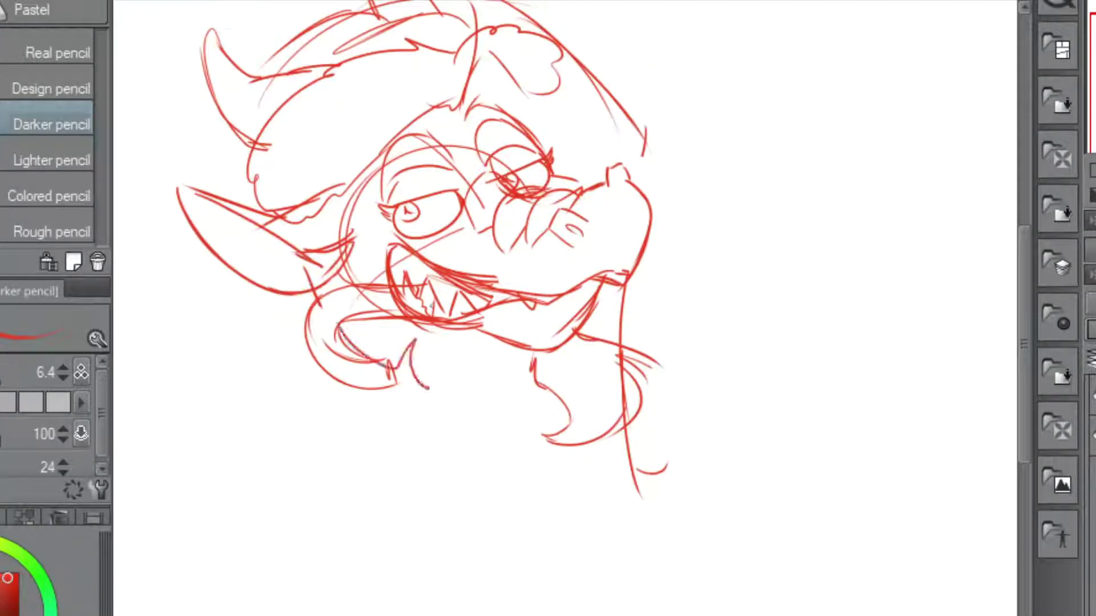
# - Sketch the cheek fur, the hat's long drooping tail and the fluffy pom-pom at its end
pyautogui.moveTo(470, 356); pyautogui.dragTo(503, 402)
pyautogui.moveTo(279, 198); pyautogui.dragTo(224, 290)
pyautogui.moveTo(247, 256)
pyautogui.mouseDown()
pyautogui.moveTo(323, 420)
pyautogui.moveTo(338, 525)
pyautogui.moveTo(422, 443)
pyautogui.mouseUp()
pyautogui.moveTo(445, 393); pyautogui.dragTo(419, 571)
pyautogui.moveTo(638, 494); pyautogui.dragTo(605, 497)
pyautogui.moveTo(606, 446); pyautogui.dragTo(630, 508)
pyautogui.moveTo(682, 465); pyautogui.dragTo(697, 484)
# - Erase stray lines around the pom-pom and refine the hat's outer curve and tail folds
pyautogui.scroll(-1, 593, 406)
pyautogui.scroll(1, 594, 405)
pyautogui.press('e')
pyautogui.moveTo(645, 513); pyautogui.dragTo(636, 392)
pyautogui.press('p')
pyautogui.moveTo(320, 34)
pyautogui.mouseDown()
pyautogui.moveTo(608, 114)
pyautogui.moveTo(186, 306)
pyautogui.moveTo(272, 528)
pyautogui.mouseUp()
pyautogui.moveTo(486, 580)
pyautogui.mouseDown()
pyautogui.moveTo(365, 502)
pyautogui.moveTo(280, 548)
pyautogui.mouseUp()
pyautogui.moveTo(296, 447); pyautogui.dragTo(286, 495)
pyautogui.moveTo(565, 166); pyautogui.dragTo(545, 211)
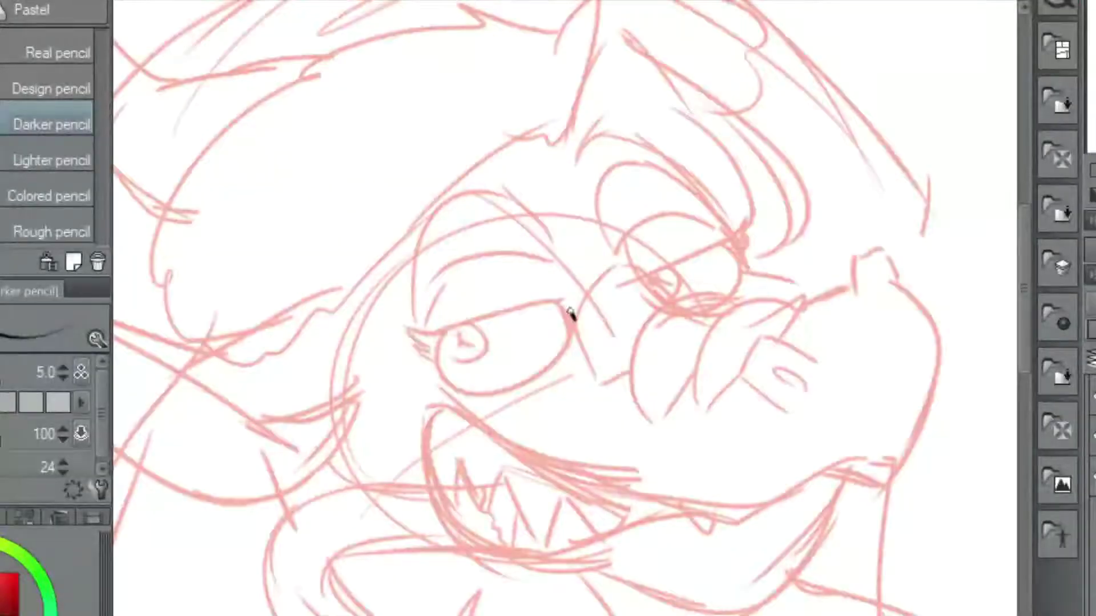
# - Ink the near eye with its lashes and tufted brow, and the far eye's upper lid, in black
pyautogui.moveTo(567, 313)
pyautogui.mouseDown()
pyautogui.moveTo(423, 332)
pyautogui.moveTo(461, 391)
pyautogui.mouseUp()
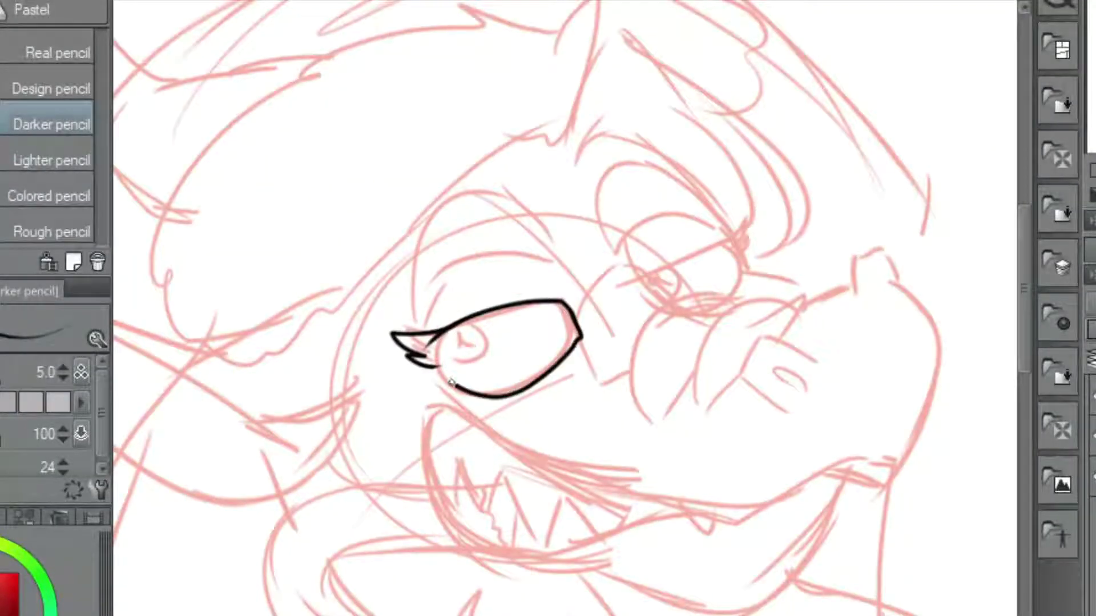
pyautogui.moveTo(545, 251)
pyautogui.mouseDown()
pyautogui.moveTo(419, 311)
pyautogui.moveTo(548, 252)
pyautogui.mouseUp()
pyautogui.moveTo(640, 278); pyautogui.dragTo(713, 235)
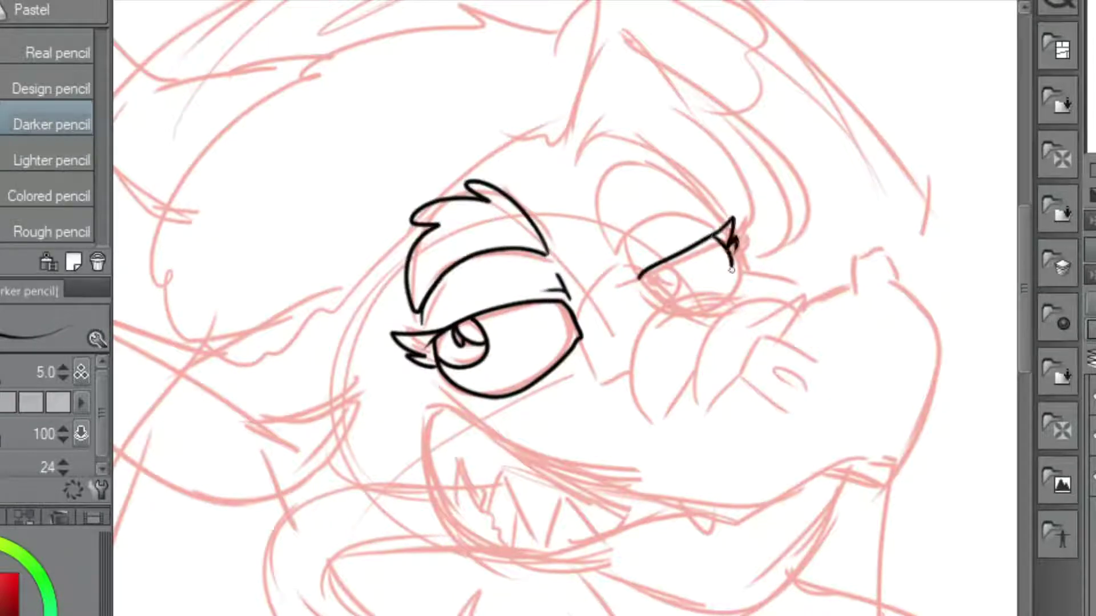
pyautogui.hotkey('ctrl', 'z')
# - Ink the nostril and snout ridges, the far eye's brow, and the snout's outline back to the mouth corner
pyautogui.moveTo(794, 311)
pyautogui.mouseDown()
pyautogui.moveTo(691, 366)
pyautogui.moveTo(713, 410)
pyautogui.mouseUp()
pyautogui.moveTo(819, 363)
pyautogui.mouseDown()
pyautogui.moveTo(756, 338)
pyautogui.moveTo(782, 410)
pyautogui.mouseUp()
pyautogui.moveTo(790, 374)
pyautogui.mouseDown()
pyautogui.moveTo(767, 391)
pyautogui.moveTo(802, 394)
pyautogui.mouseUp()
pyautogui.moveTo(777, 337); pyautogui.dragTo(863, 283)
pyautogui.moveTo(745, 301); pyautogui.dragTo(674, 422)
pyautogui.moveTo(677, 283)
pyautogui.mouseDown()
pyautogui.moveTo(582, 366)
pyautogui.moveTo(635, 349)
pyautogui.mouseUp()
pyautogui.press('e')
pyautogui.press('p')
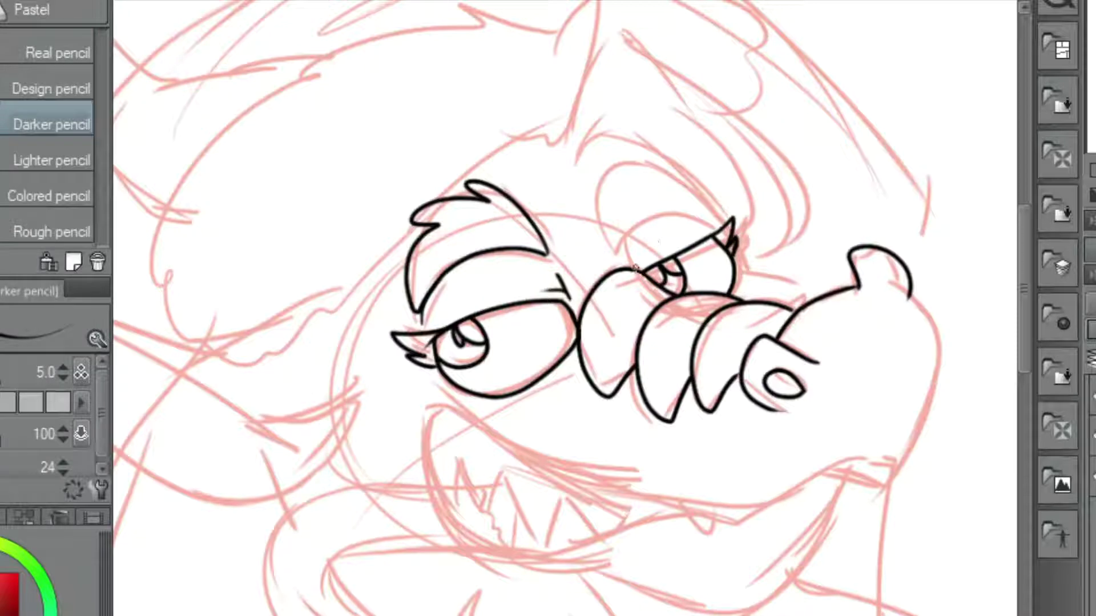
pyautogui.moveTo(621, 246); pyautogui.dragTo(680, 178)
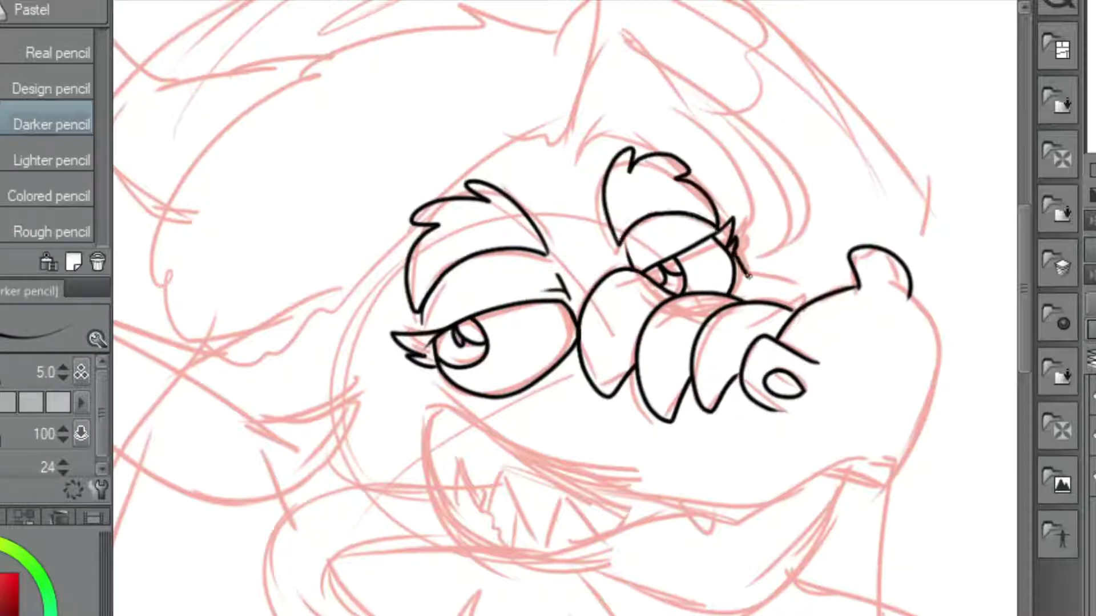
pyautogui.moveTo(908, 305)
pyautogui.mouseDown()
pyautogui.moveTo(890, 479)
pyautogui.moveTo(636, 499)
pyautogui.moveTo(448, 419)
pyautogui.moveTo(422, 474)
pyautogui.mouseUp()
# - Ink the wavy fur trim of the hat and the long pointed near ear
pyautogui.moveTo(565, 117); pyautogui.dragTo(189, 348)
pyautogui.moveTo(195, 284); pyautogui.dragTo(327, 392)
pyautogui.moveTo(691, 143)
pyautogui.mouseDown()
pyautogui.moveTo(425, 243)
pyautogui.moveTo(268, 565)
pyautogui.moveTo(489, 503)
pyautogui.mouseUp()
pyautogui.moveTo(494, 489); pyautogui.dragTo(246, 449)
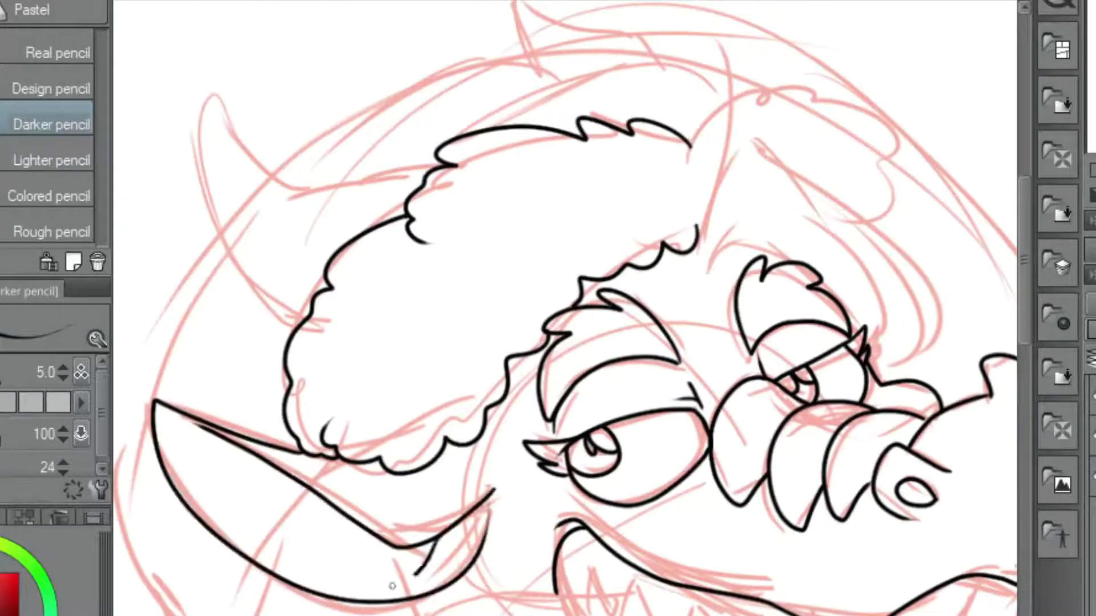
# - Ink the far ear, the fur trim behind it and the large curved near horn
pyautogui.moveTo(700, 227); pyautogui.dragTo(900, 301)
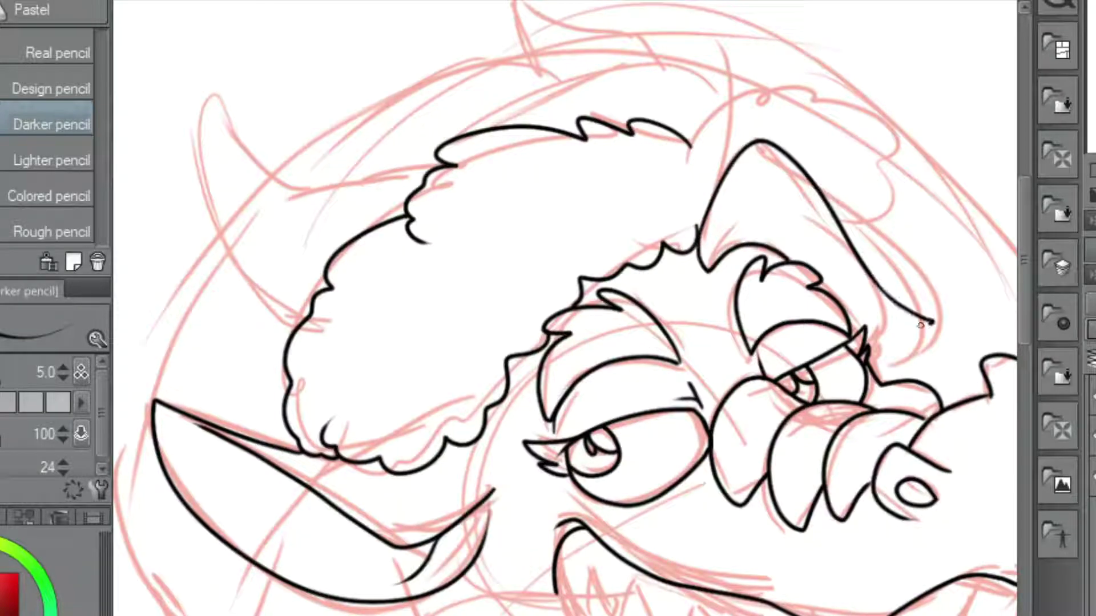
pyautogui.moveTo(691, 147); pyautogui.dragTo(818, 180)
pyautogui.moveTo(514, 286); pyautogui.dragTo(677, 351)
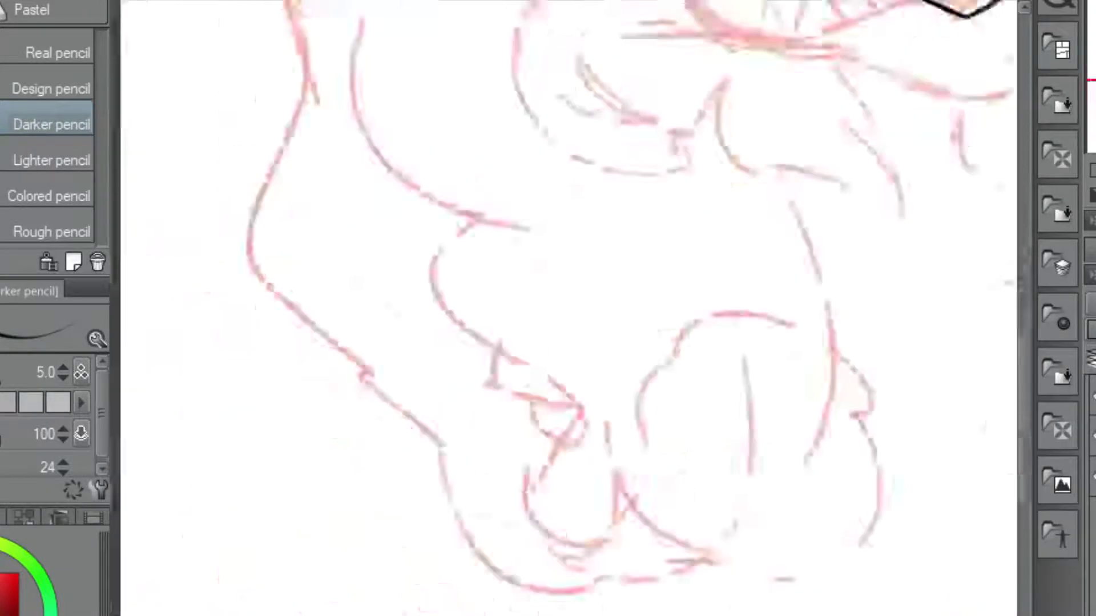
pyautogui.moveTo(367, 181); pyautogui.dragTo(597, 234)
pyautogui.moveTo(365, 184)
pyautogui.mouseDown()
pyautogui.moveTo(399, 325)
pyautogui.moveTo(471, 382)
pyautogui.mouseUp()
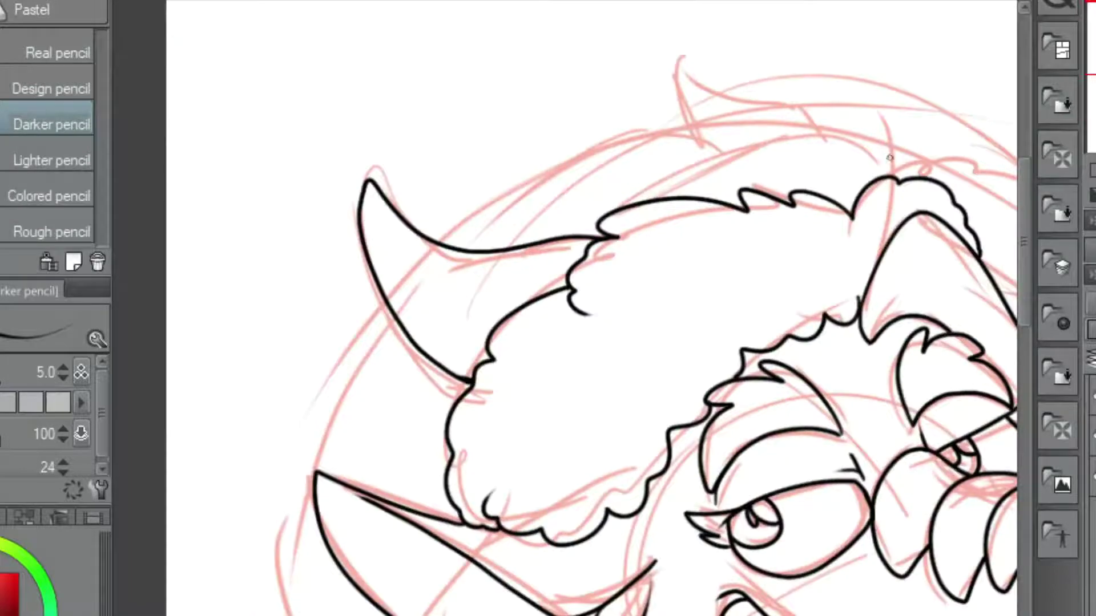
# - Extend the fur trim behind the far ear, and ink the hat's top edge and the far horn's tip
pyautogui.hscroll(5, 807, 164)
pyautogui.press('e')
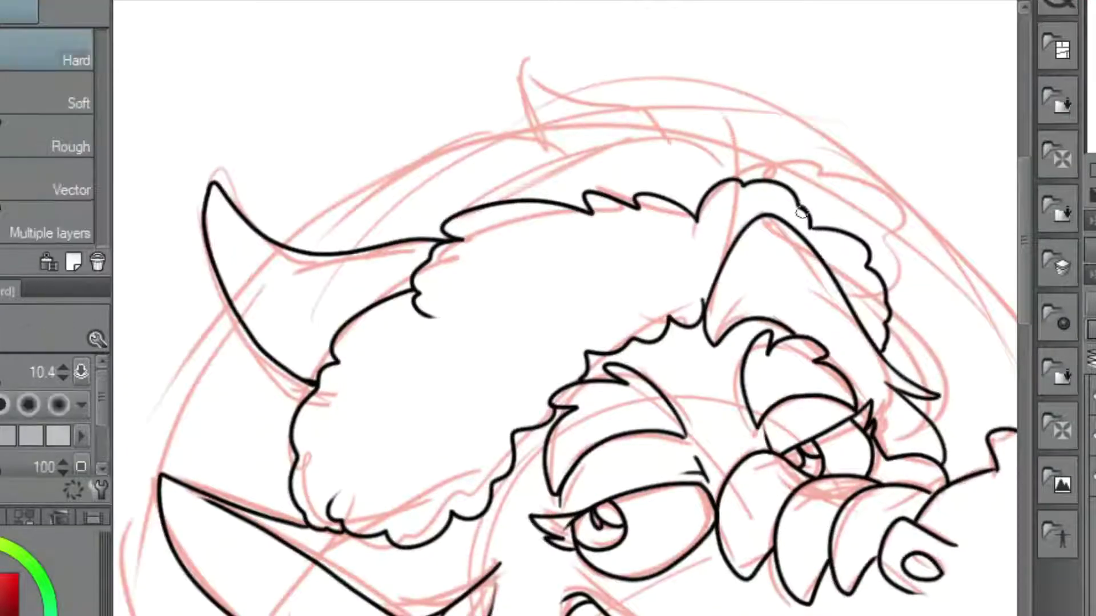
pyautogui.press('p')
pyautogui.moveTo(831, 226); pyautogui.dragTo(551, 150)
pyautogui.moveTo(714, 143); pyautogui.dragTo(253, 208)
pyautogui.moveTo(523, 116); pyautogui.dragTo(460, 120)
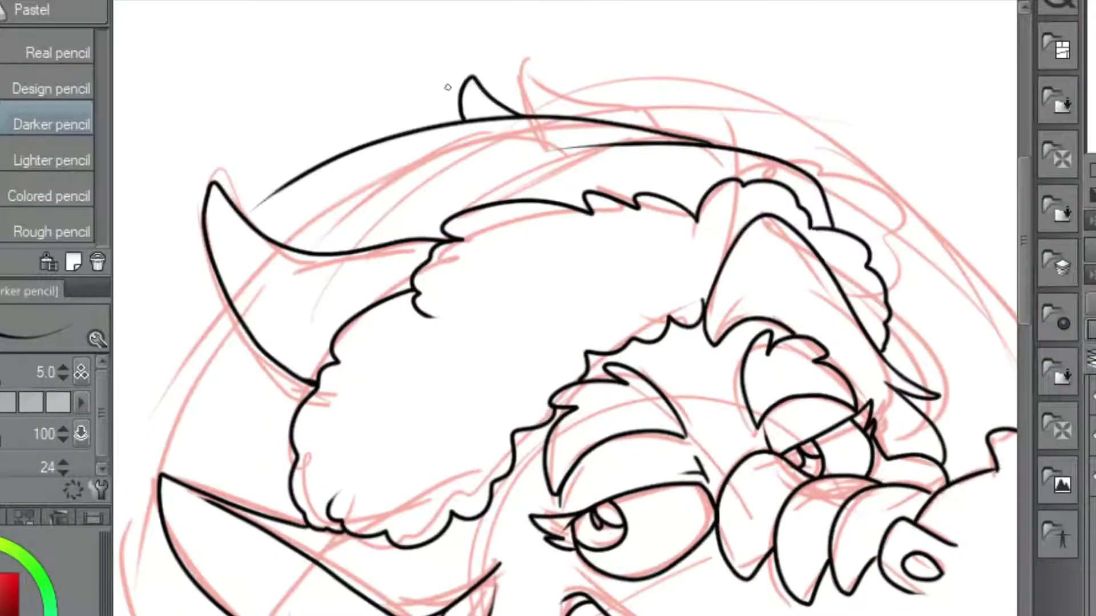
# - Ink the hat's back edge and the mouth with its lower jaw, curled tongue and pointed teeth
pyautogui.scroll(-3, 448, 87)
pyautogui.moveTo(338, 217); pyautogui.dragTo(285, 614)
pyautogui.scroll(3, 285, 613)
pyautogui.moveTo(697, 573)
pyautogui.mouseDown()
pyautogui.moveTo(510, 279)
pyautogui.moveTo(666, 338)
pyautogui.moveTo(674, 315)
pyautogui.mouseUp()
pyautogui.moveTo(512, 294)
pyautogui.mouseDown()
pyautogui.moveTo(310, 330)
pyautogui.moveTo(430, 434)
pyautogui.moveTo(536, 355)
pyautogui.mouseUp()
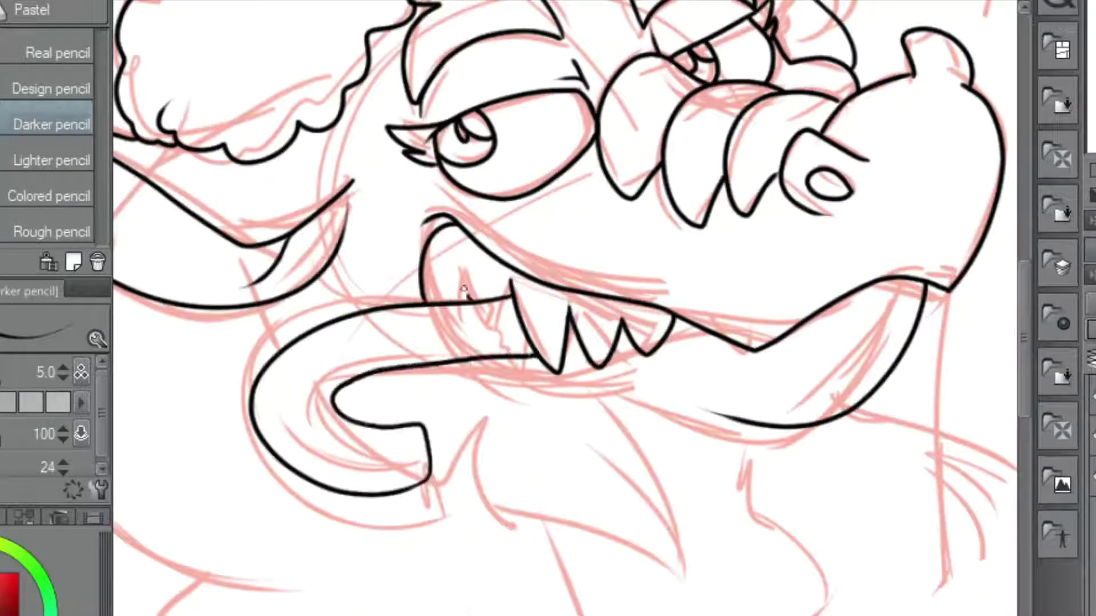
# - Ink the pointed cheek fur and the tufted beard beneath the jaw
pyautogui.scroll(-5, 670, 357)
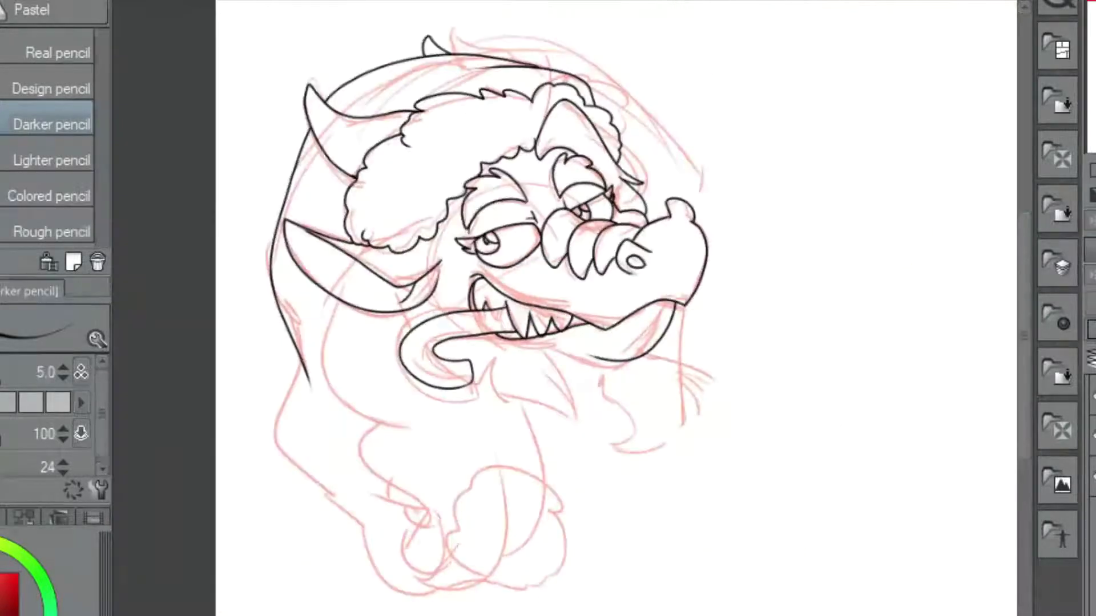
pyautogui.scroll(1, 655, 354)
pyautogui.moveTo(656, 354); pyautogui.dragTo(581, 437)
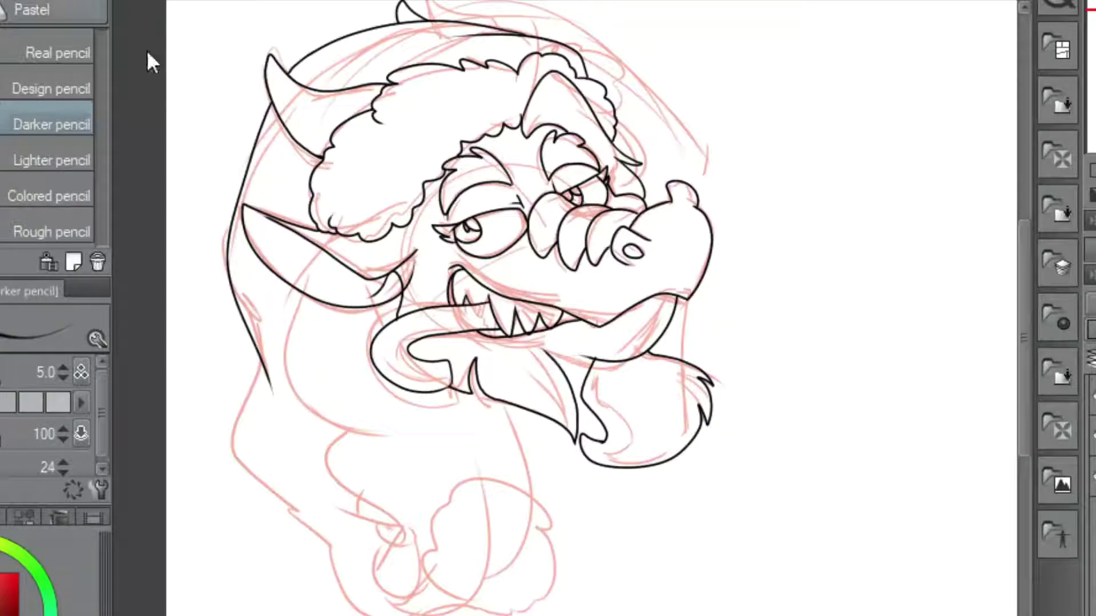
# - Ink the hat's draping tail with its folds, the neck lines and the fluffy pom-pom
pyautogui.moveTo(268, 368)
pyautogui.mouseDown()
pyautogui.moveTo(301, 514)
pyautogui.moveTo(371, 613)
pyautogui.mouseUp()
pyautogui.moveTo(433, 577)
pyautogui.mouseDown()
pyautogui.moveTo(372, 568)
pyautogui.moveTo(344, 440)
pyautogui.mouseUp()
pyautogui.moveTo(291, 291); pyautogui.dragTo(360, 451)
pyautogui.moveTo(503, 513); pyautogui.dragTo(427, 600)
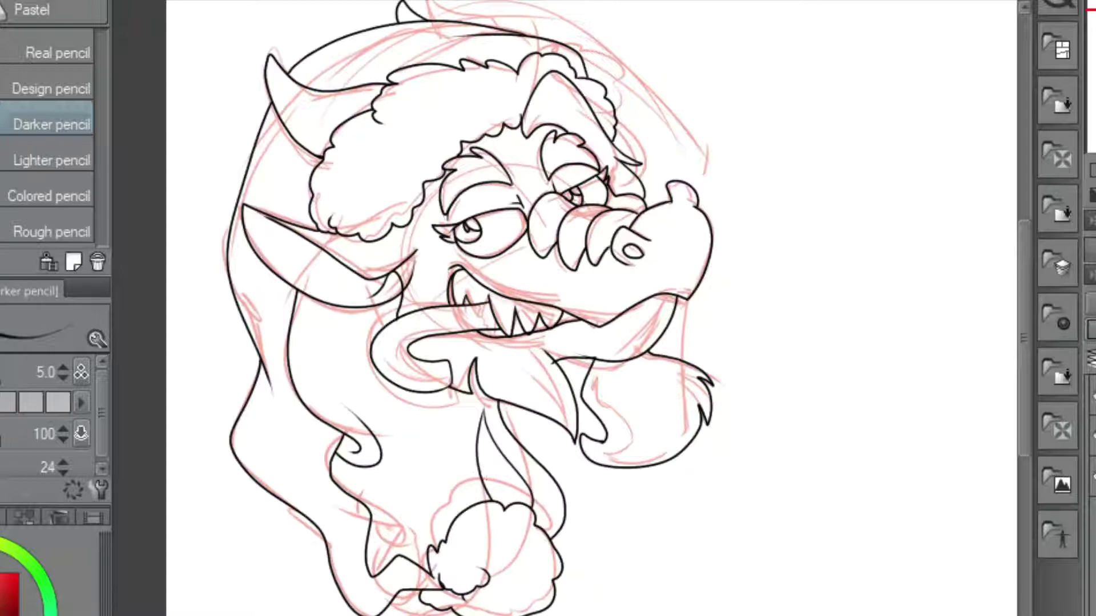
pyautogui.press('e')
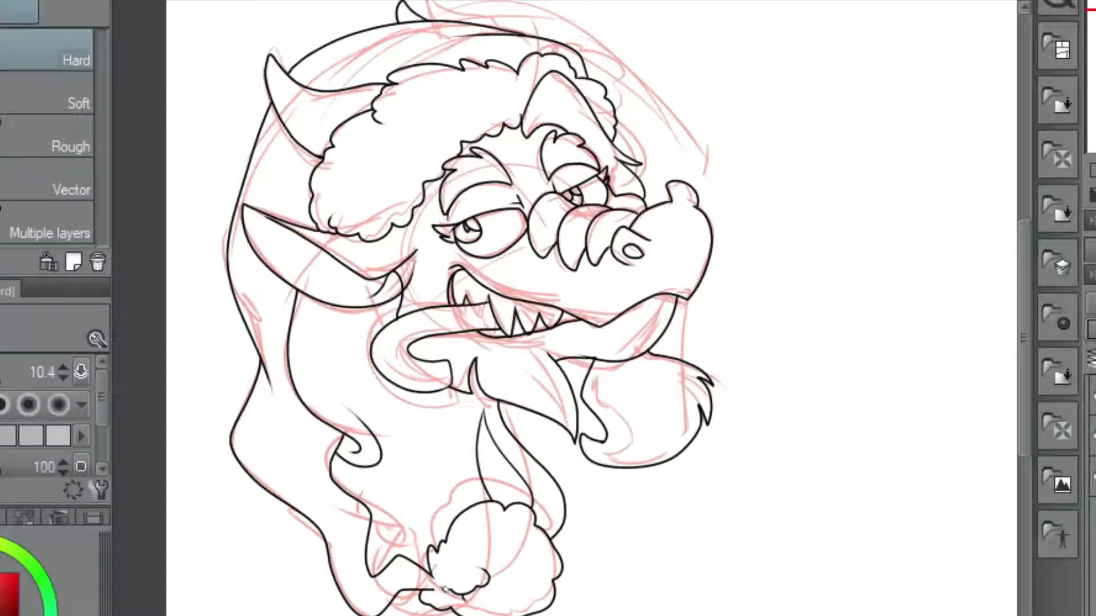
pyautogui.press('p')
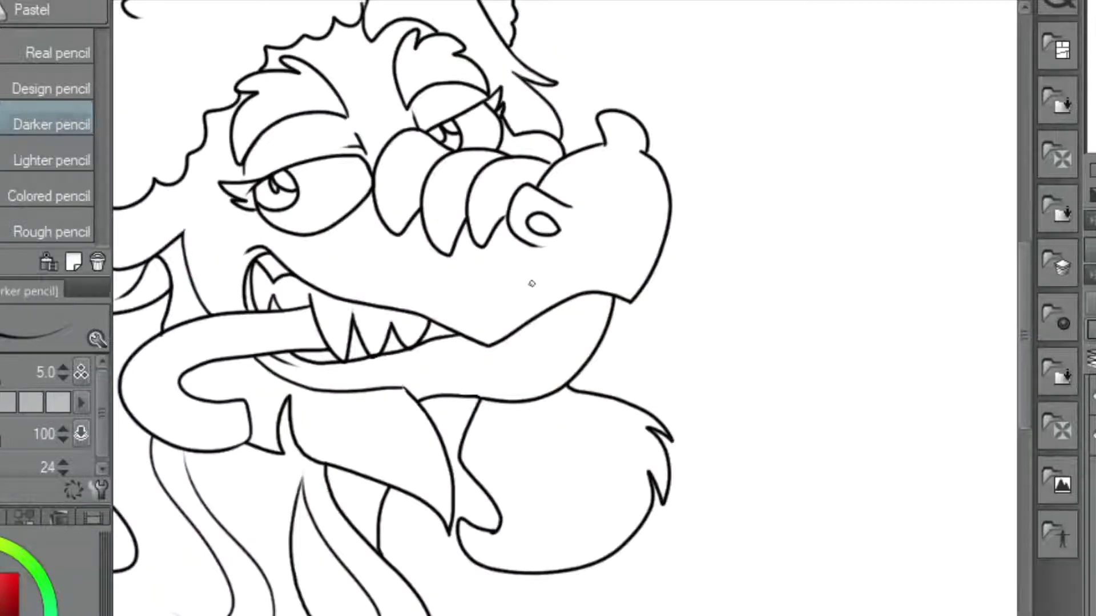
# - Sketch two long curved whiskers in red, hanging from the near and far sides of the snout
pyautogui.moveTo(533, 284)
pyautogui.mouseDown()
pyautogui.moveTo(587, 567)
pyautogui.moveTo(531, 565)
pyautogui.mouseUp()
pyautogui.hotkey('ctrl', 'z')
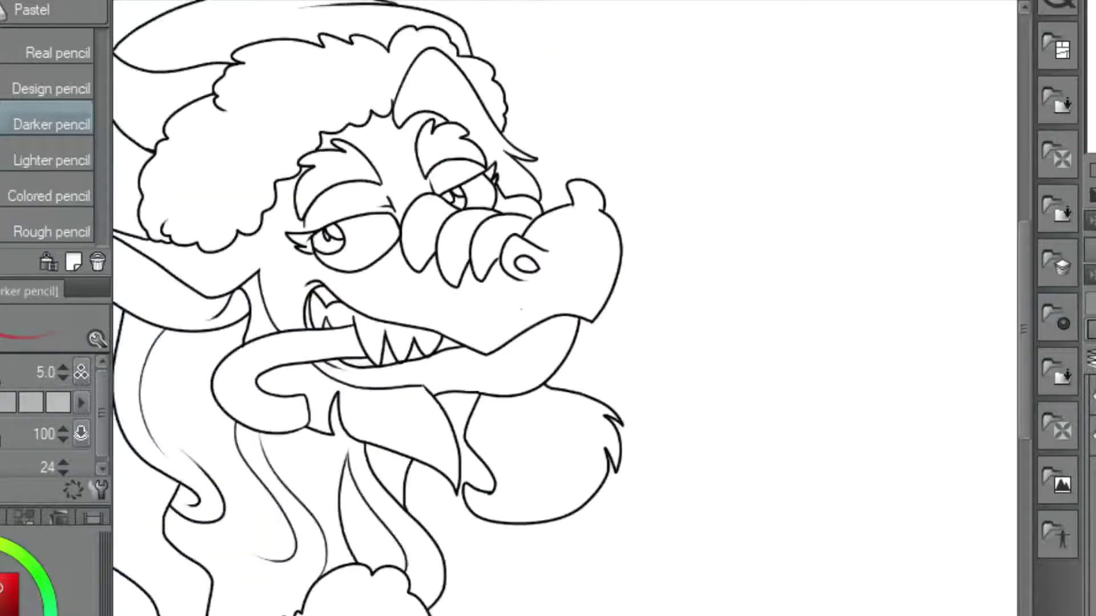
pyautogui.moveTo(516, 310); pyautogui.dragTo(444, 564)
pyautogui.moveTo(609, 303); pyautogui.dragTo(622, 461)
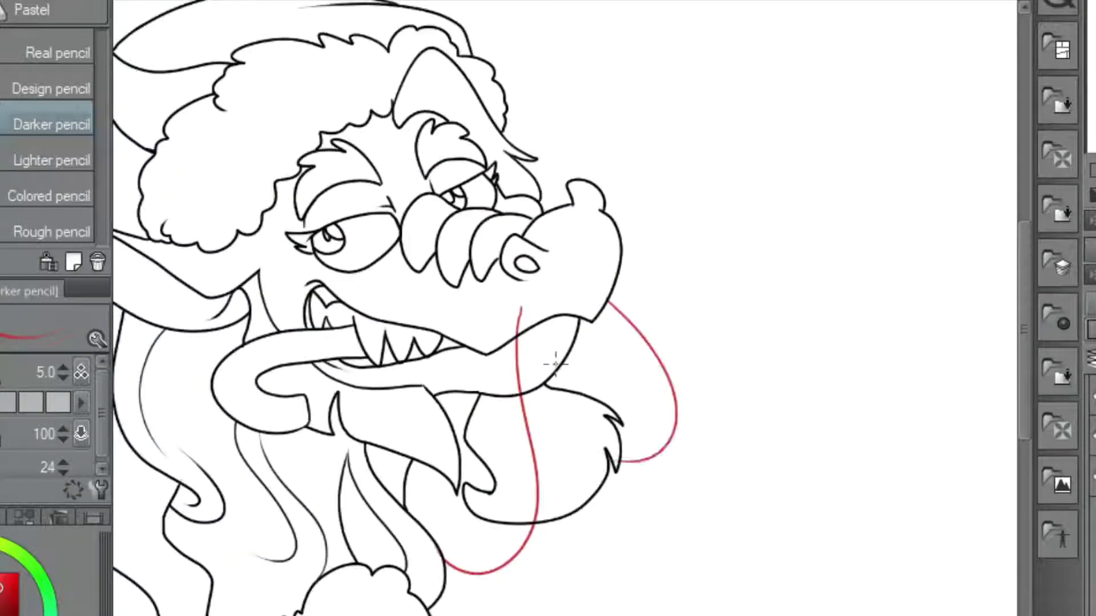
# - Ink both whiskers in black as double-lined curves with tufted ends, redoing the near one's misplaced stroke
pyautogui.scroll(3, 659, 453)
pyautogui.moveTo(583, 254)
pyautogui.mouseDown()
pyautogui.moveTo(681, 488)
pyautogui.moveTo(597, 518)
pyautogui.mouseUp()
pyautogui.moveTo(599, 470); pyautogui.dragTo(649, 493)
pyautogui.moveTo(668, 249); pyautogui.dragTo(713, 60)
pyautogui.moveTo(490, 77)
pyautogui.mouseDown()
pyautogui.moveTo(493, 114)
pyautogui.moveTo(354, 501)
pyautogui.moveTo(486, 486)
pyautogui.moveTo(478, 173)
pyautogui.moveTo(565, 495)
pyautogui.mouseUp()
pyautogui.scroll(2, 478, 173)
pyautogui.hotkey('ctrl', 'z')
pyautogui.moveTo(464, 115)
pyautogui.mouseDown()
pyautogui.moveTo(557, 421)
pyautogui.moveTo(560, 517)
pyautogui.mouseUp()
pyautogui.moveTo(666, 61); pyautogui.dragTo(734, 117)
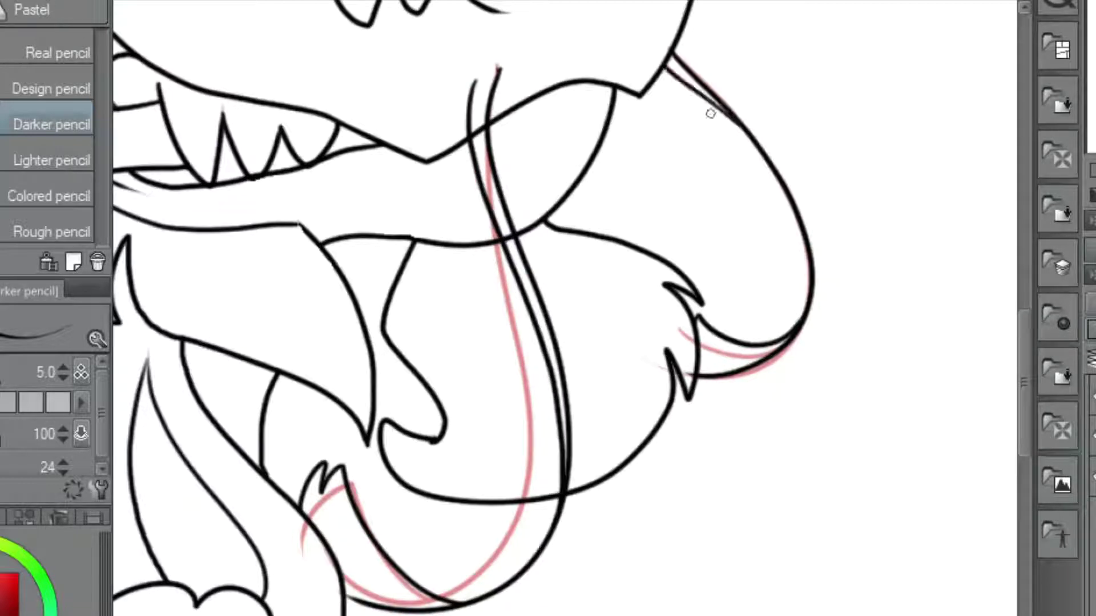
# - Erase the jaw and beard lines that cross inside the near whisker
pyautogui.press('e')
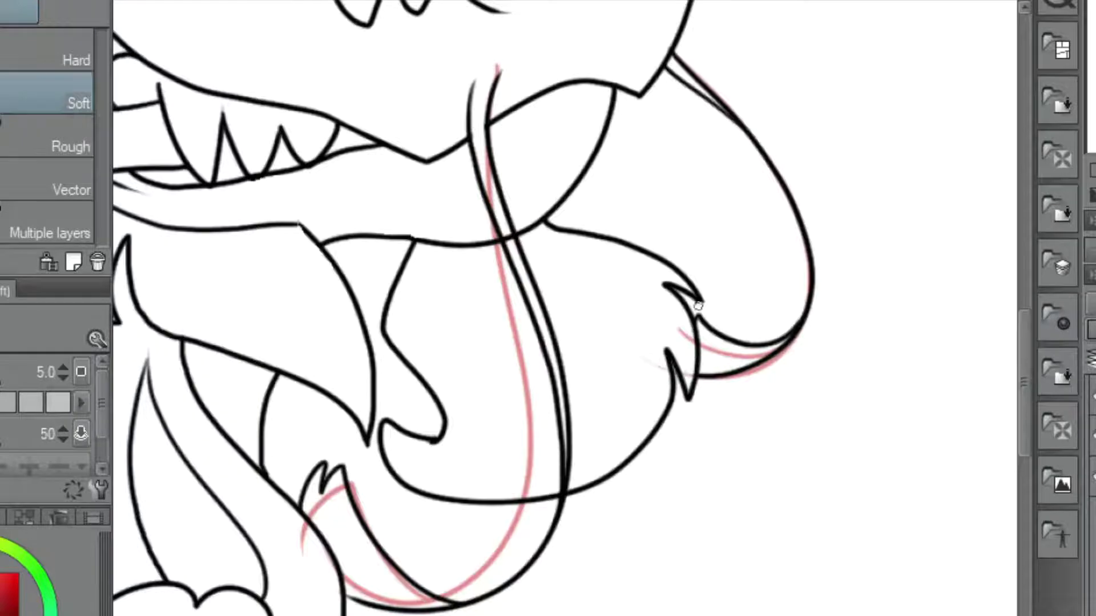
pyautogui.scroll(-5, 699, 307)
pyautogui.scroll(6, 650, 288)
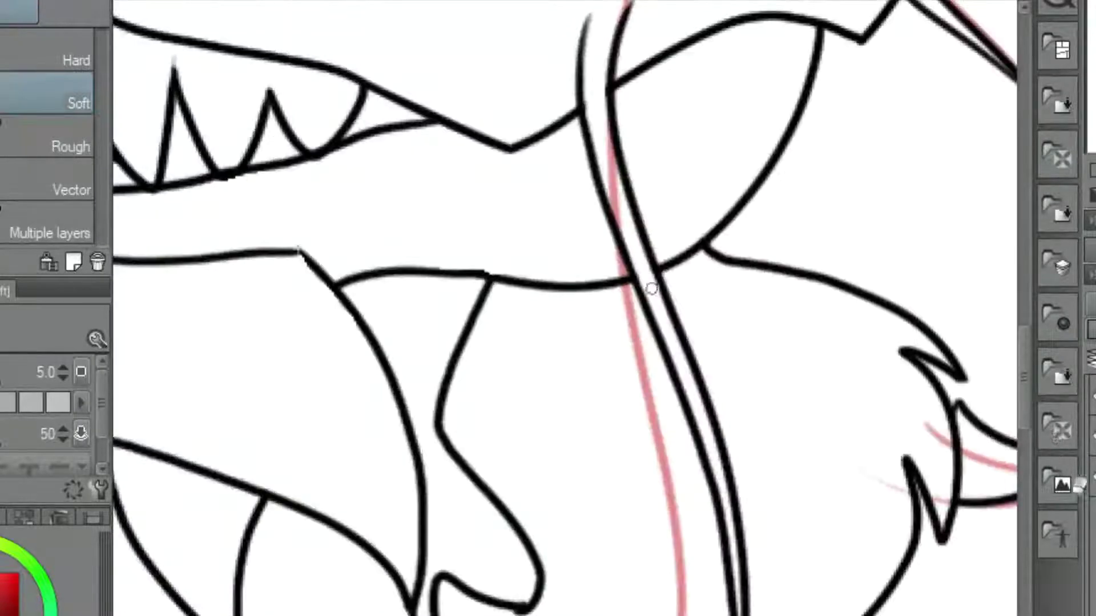
pyautogui.scroll(-5, 651, 288)
# - Hide the white paper background, and fill the face with light blue and the inner ear with dark teal
pyautogui.click(1057, 374)
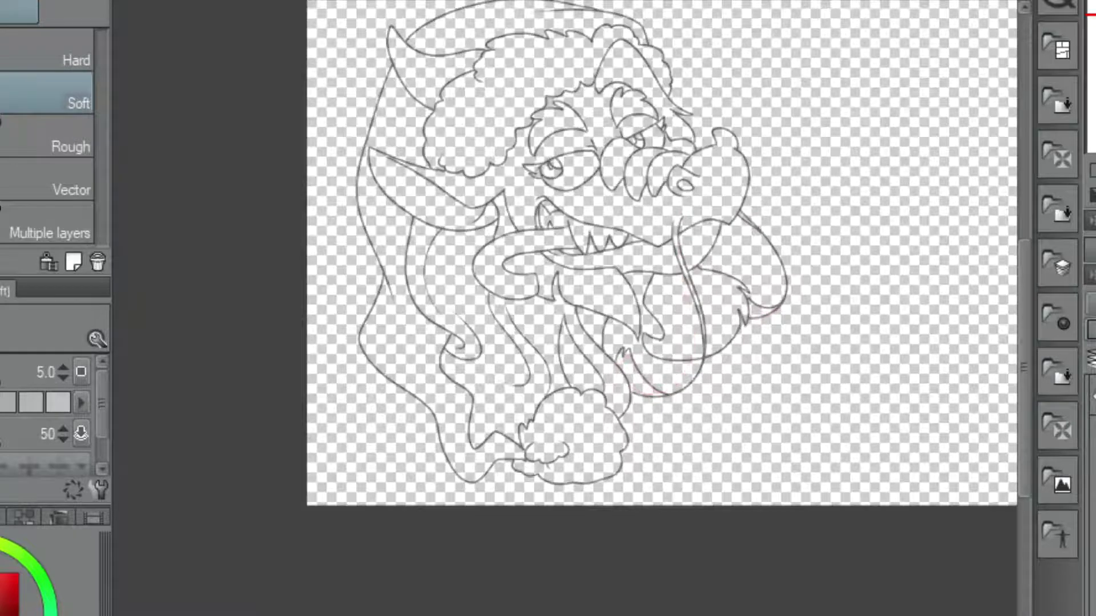
pyautogui.press('g')
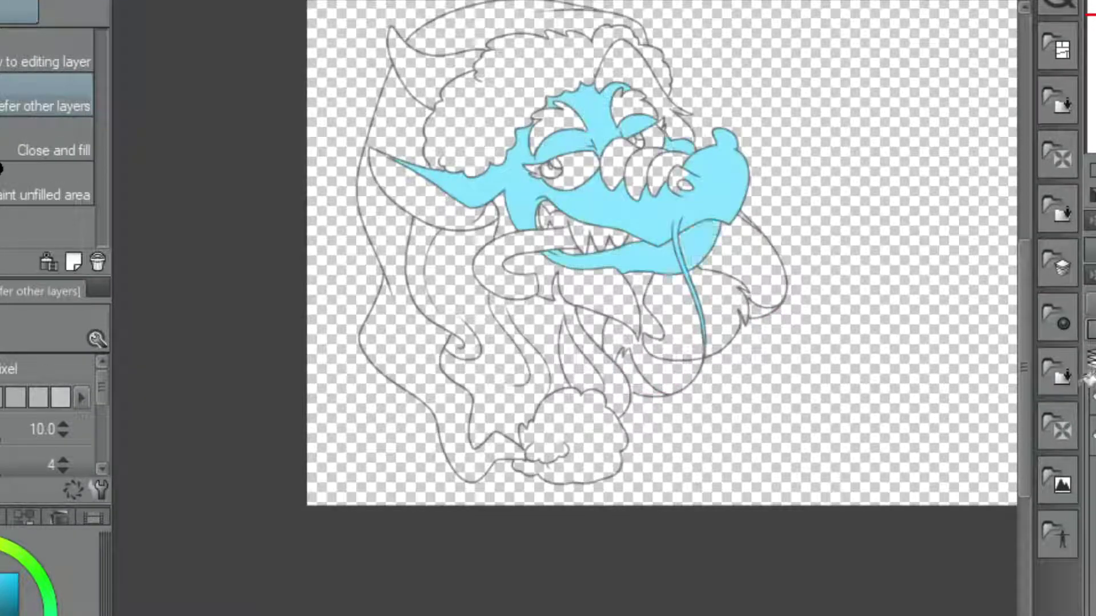
pyautogui.click(434, 189)
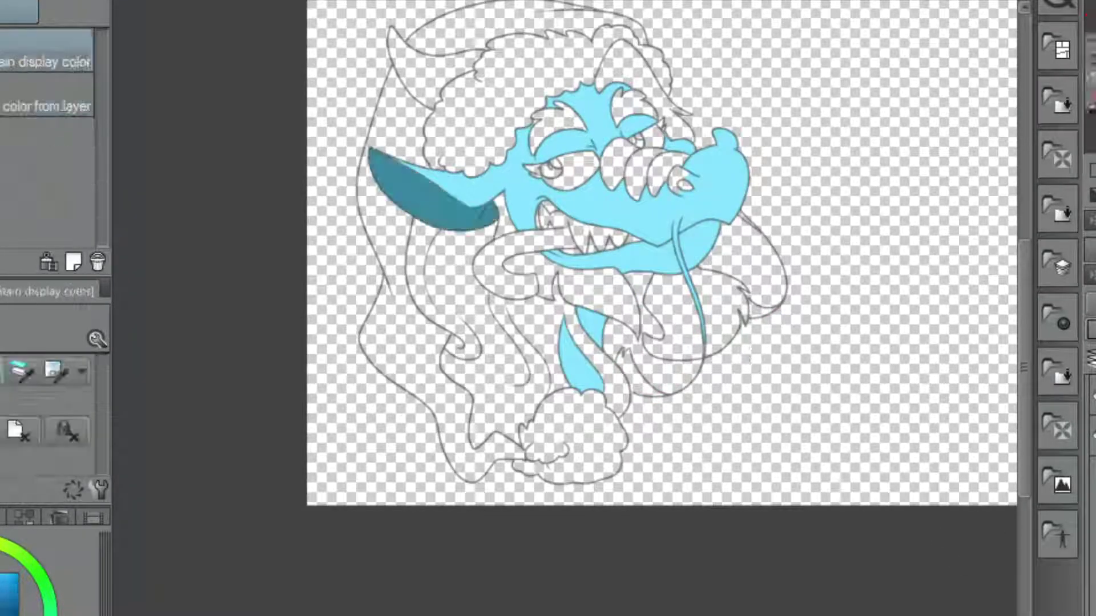
# - Fill the beard, forelock, eyebrows and flowing mane with a medium blue
pyautogui.click(574, 303)
pyautogui.click(627, 80)
pyautogui.click(556, 126)
pyautogui.click(697, 319)
pyautogui.click(502, 354)
pyautogui.click(434, 286)
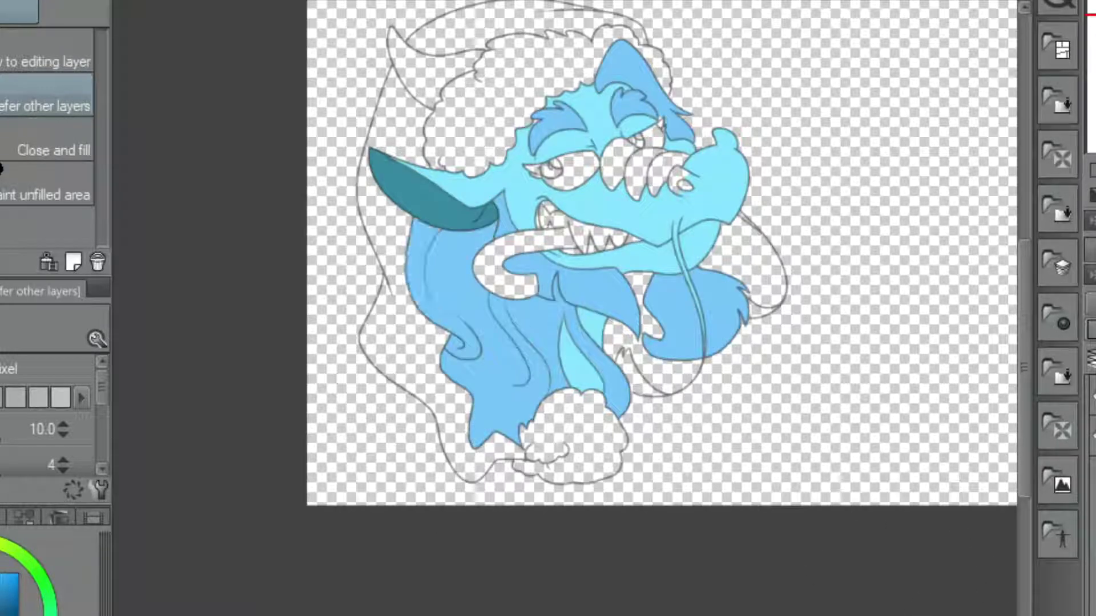
# - Fill the hat with dark red and its fur trim and pompom with pale pinkish grey
pyautogui.click(388, 274)
pyautogui.click(514, 103)
pyautogui.click(571, 440)
# - Fill the eyeball areas of both eyes with golden yellow
pyautogui.press('i')
pyautogui.click(1090, 86)
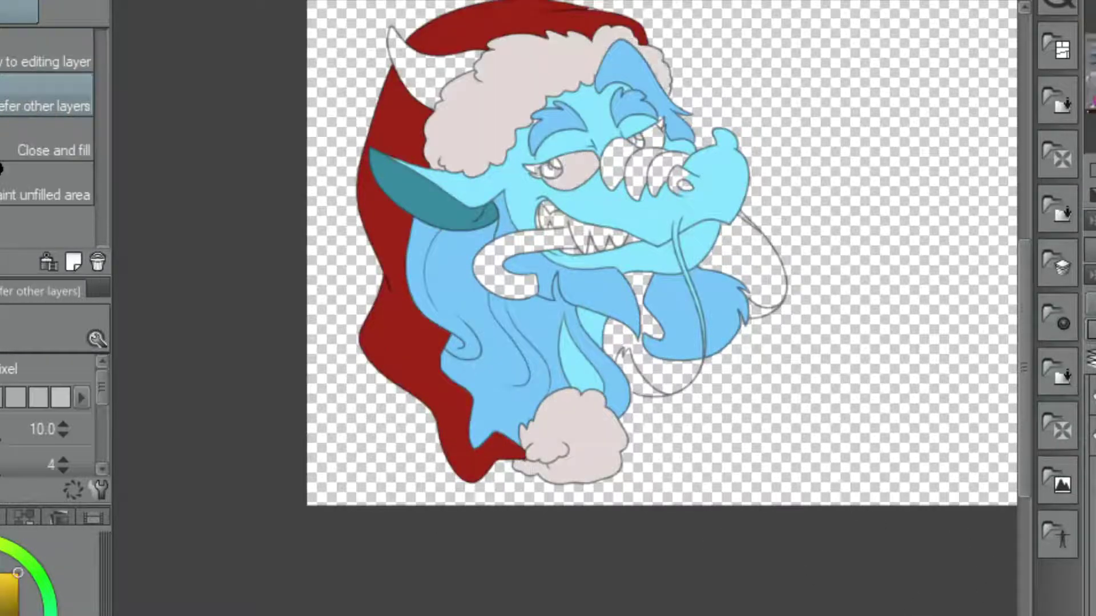
pyautogui.press('g')
pyautogui.click(577, 166)
pyautogui.click(650, 137)
pyautogui.scroll(3, 861, 536)
pyautogui.click(662, 143)
pyautogui.scroll(-3, 906, 485)
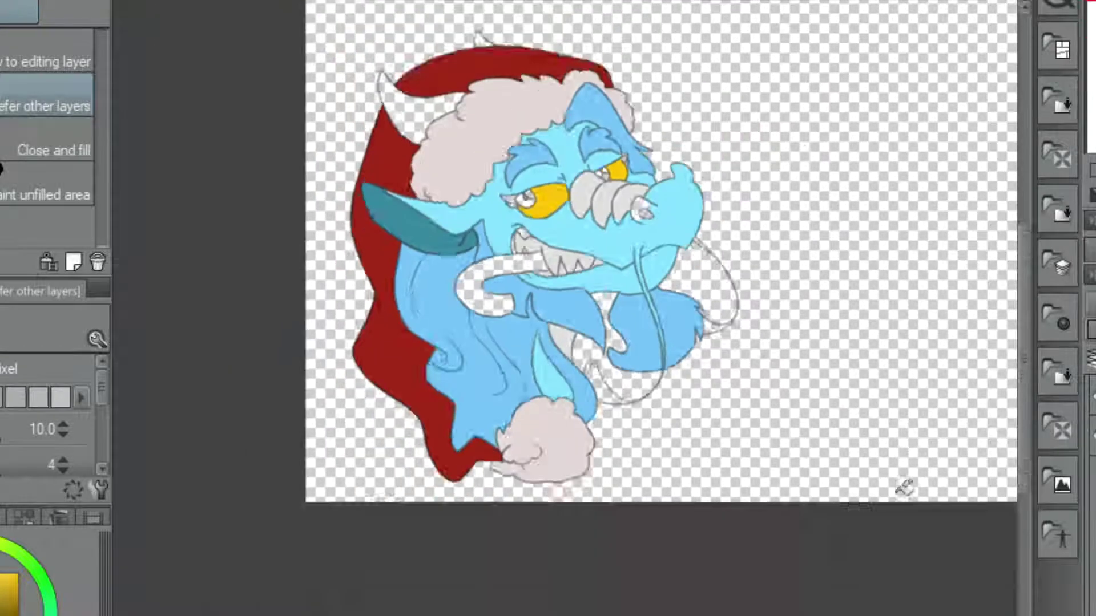
# - Fill the irises of both eyes with the golden yellow sampled from the near eye
pyautogui.scroll(3, 742, 159)
pyautogui.press('i')
pyautogui.press('p')
pyautogui.scroll(2, 375, 511)
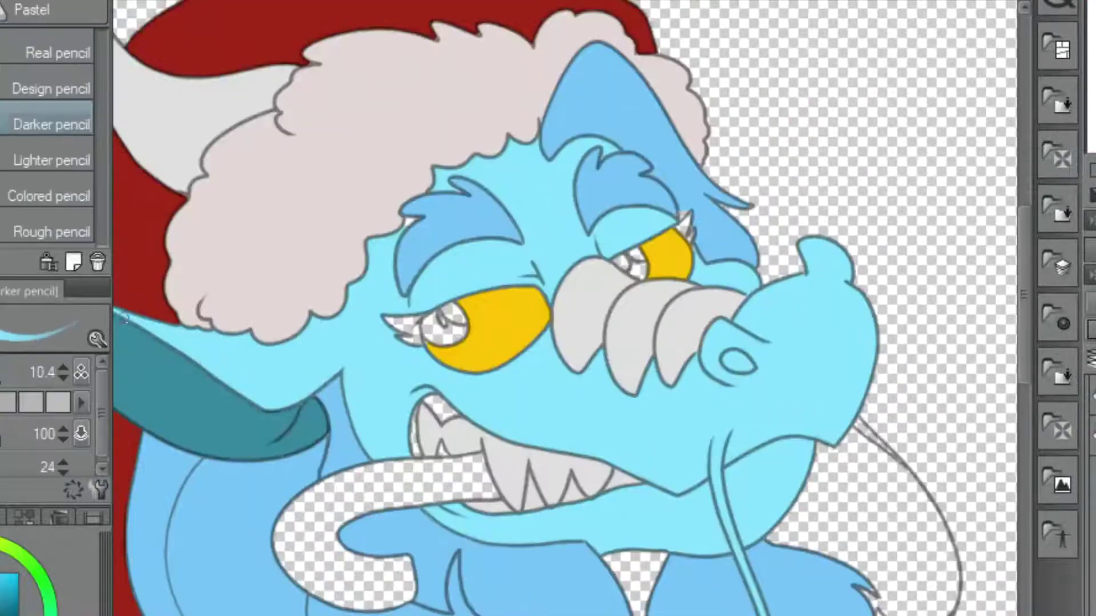
pyautogui.scroll(2, 736, 342)
pyautogui.press('i')
pyautogui.click(502, 353)
pyautogui.press('g')
pyautogui.click(448, 342)
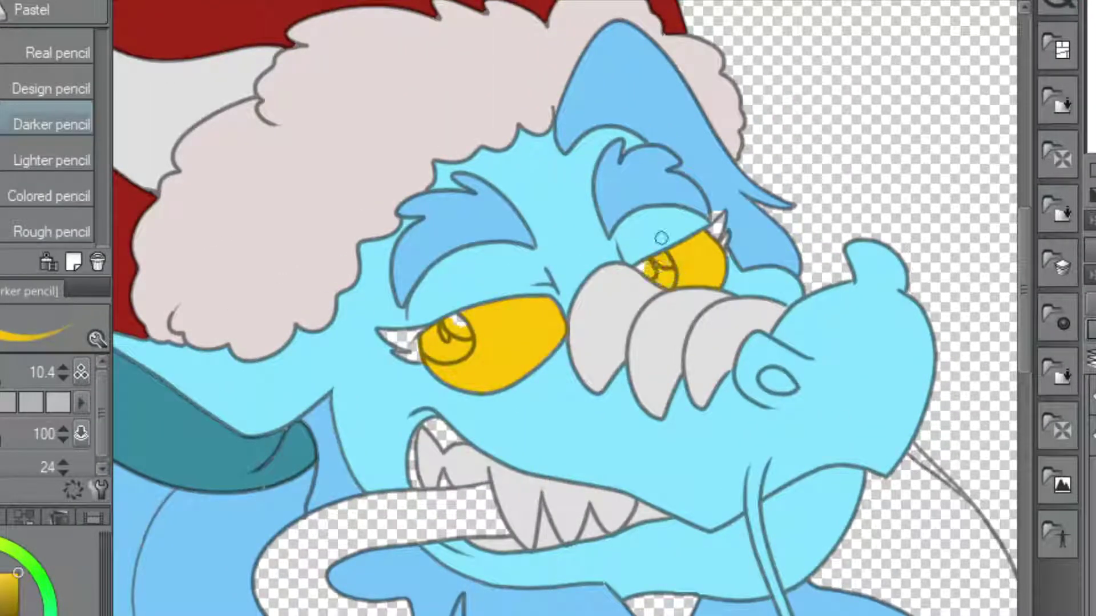
pyautogui.click(656, 268)
# - Paint black pupils in both eyes and a thick black rim around the near iris
pyautogui.press('p')
pyautogui.moveTo(474, 341); pyautogui.dragTo(416, 337)
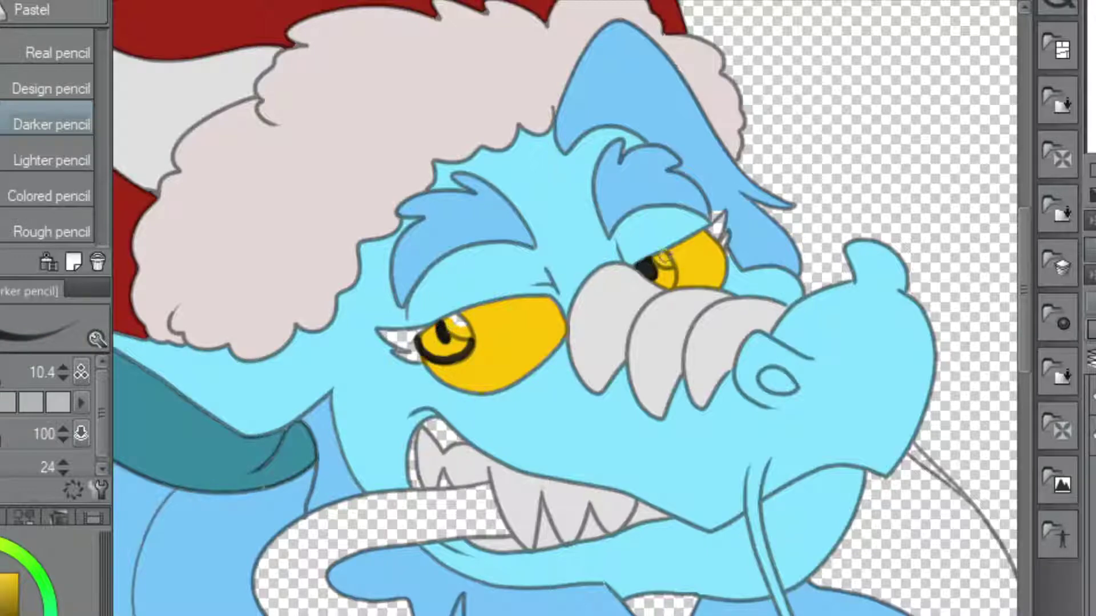
pyautogui.scroll(2, 571, 342)
# - Fill the mouth interior with dusky pink, and paint the teeth white with grey shading between them
pyautogui.moveTo(605, 320)
pyautogui.mouseDown()
pyautogui.moveTo(669, 351)
pyautogui.moveTo(558, 317)
pyautogui.moveTo(485, 277)
pyautogui.mouseUp()
pyautogui.press('g')
pyautogui.click(484, 281)
pyautogui.press('p')
pyautogui.scroll(-3, 578, 417)
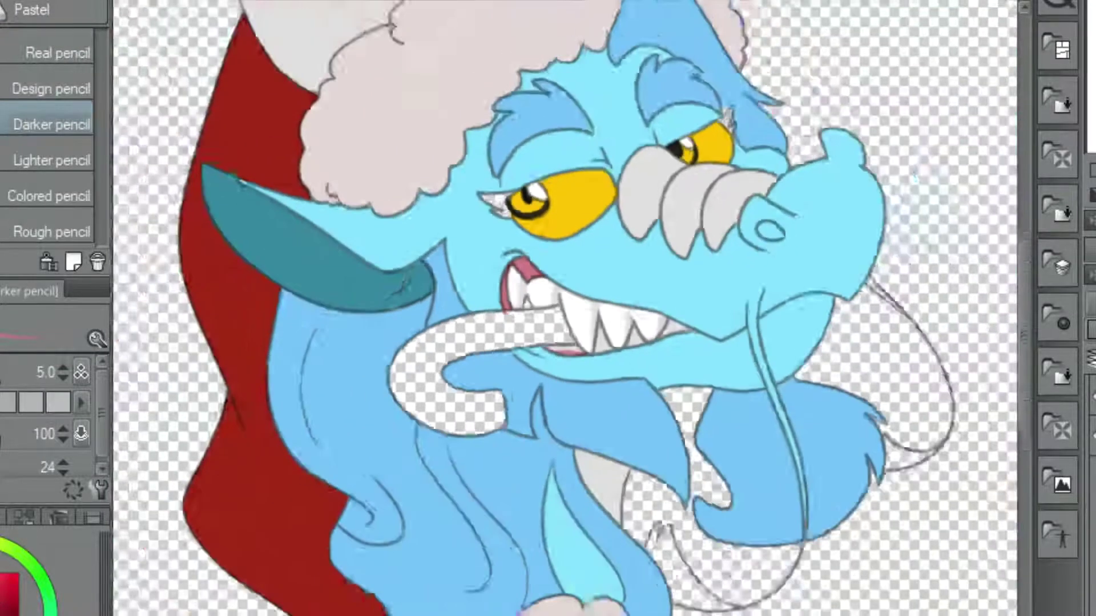
pyautogui.scroll(3, 578, 417)
pyautogui.moveTo(665, 324); pyautogui.dragTo(657, 395)
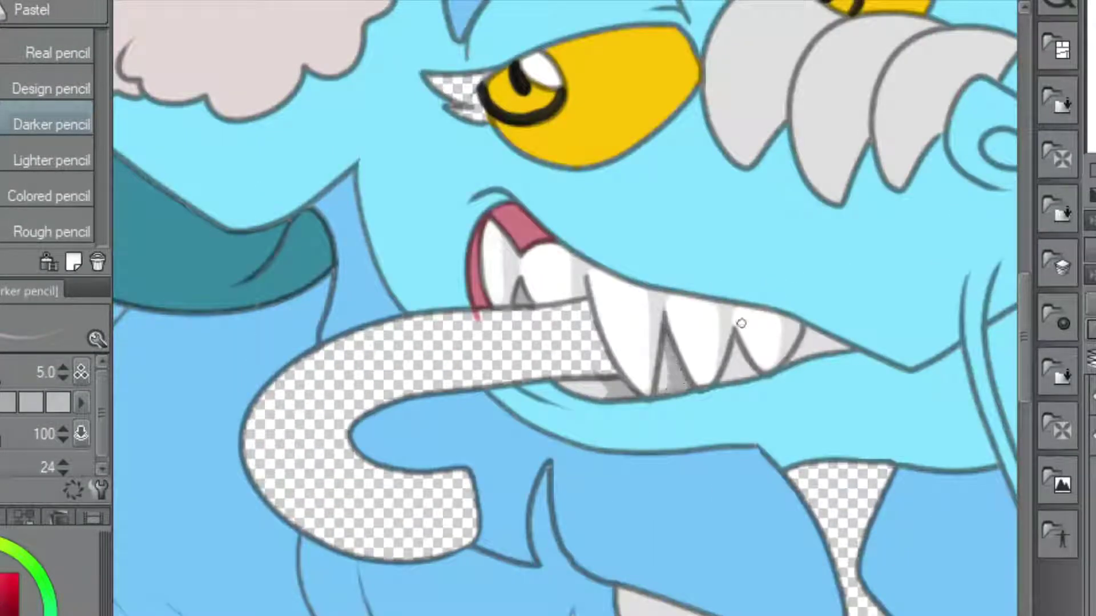
pyautogui.moveTo(741, 331); pyautogui.dragTo(720, 382)
pyautogui.scroll(-3, 730, 342)
pyautogui.scroll(3, 664, 449)
pyautogui.scroll(-3, 664, 449)
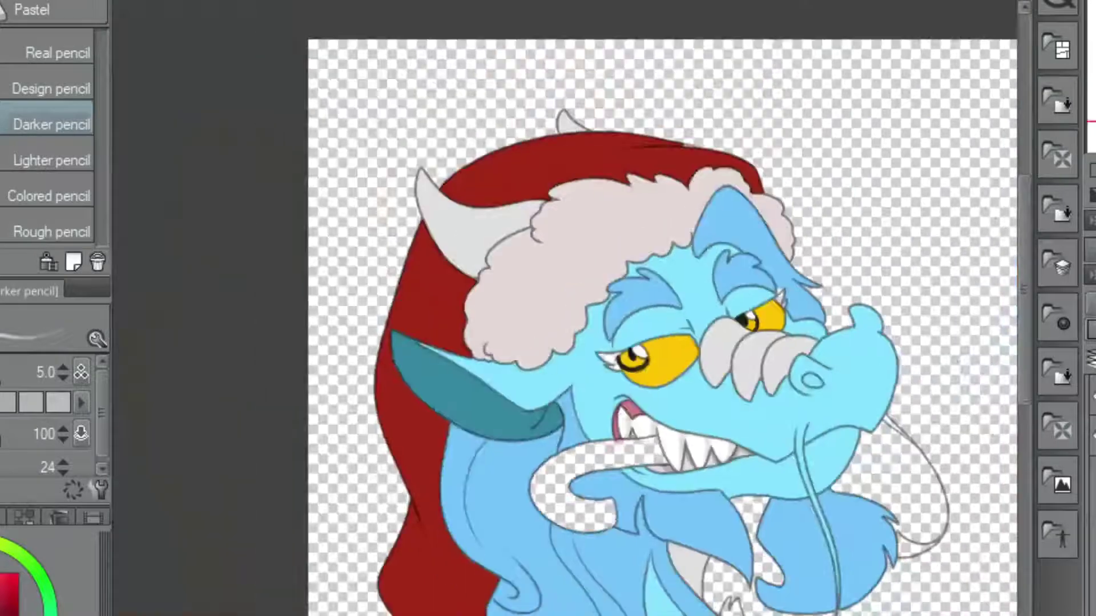
# - Fill the candy cane with pale pinkish white, and paint lighter and darker tones along its curve
pyautogui.scroll(3, 664, 449)
pyautogui.press('g')
pyautogui.click(434, 479)
pyautogui.press('i')
pyautogui.press('p')
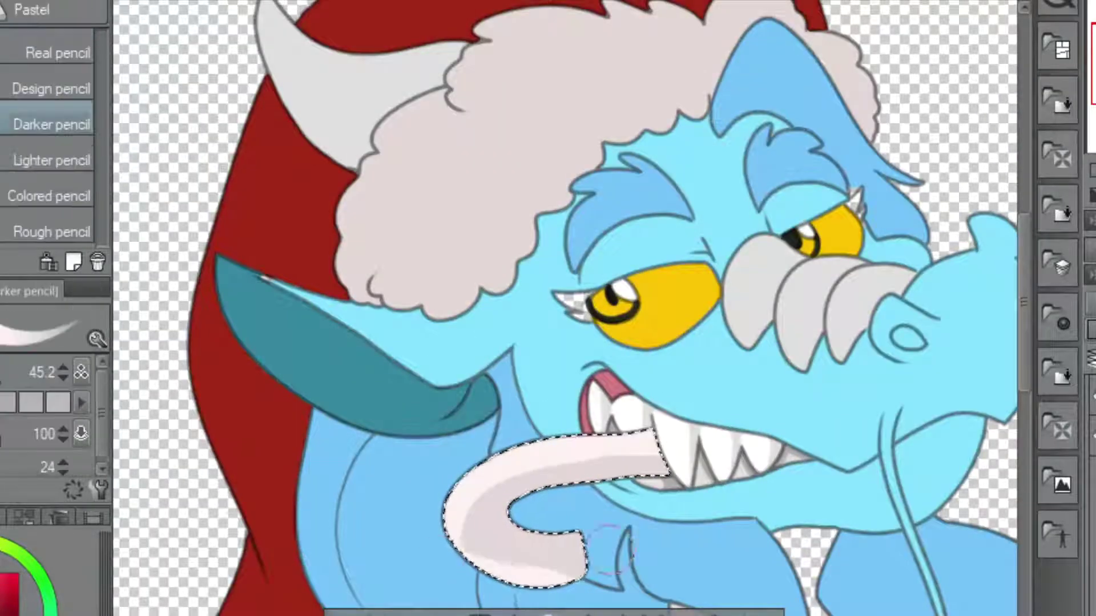
pyautogui.moveTo(657, 457); pyautogui.dragTo(502, 547)
# - Paint wide red stripes across the candy cane from the mouth to the hooked end
pyautogui.press('[')
pyautogui.moveTo(639, 439); pyautogui.dragTo(647, 474)
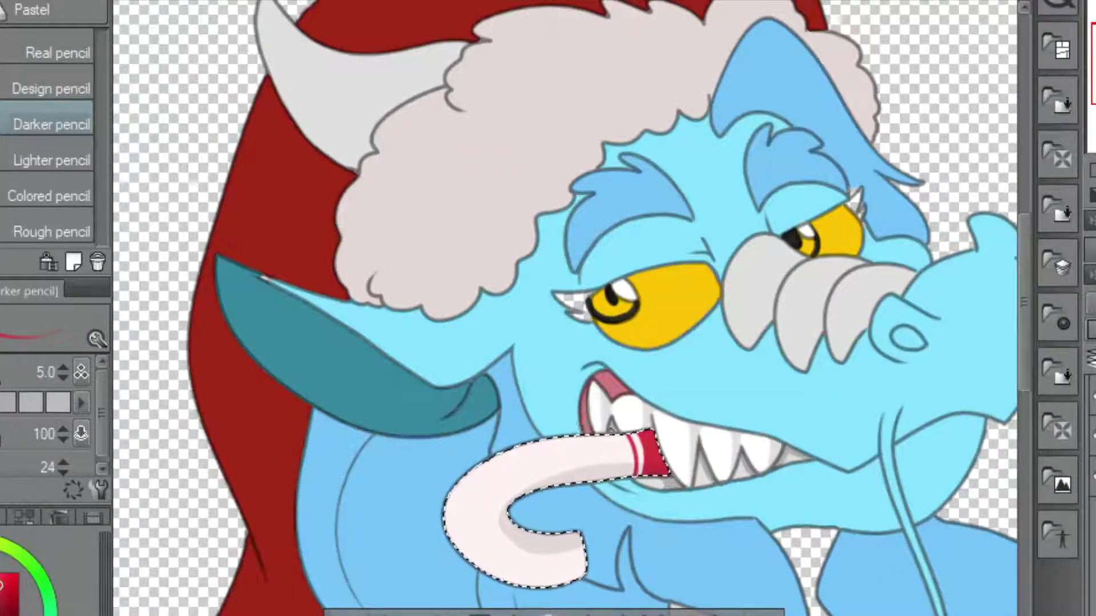
pyautogui.moveTo(605, 442); pyautogui.dragTo(611, 477)
pyautogui.moveTo(514, 451); pyautogui.dragTo(528, 485)
pyautogui.moveTo(450, 514); pyautogui.dragTo(502, 502)
pyautogui.moveTo(502, 542); pyautogui.dragTo(536, 576)
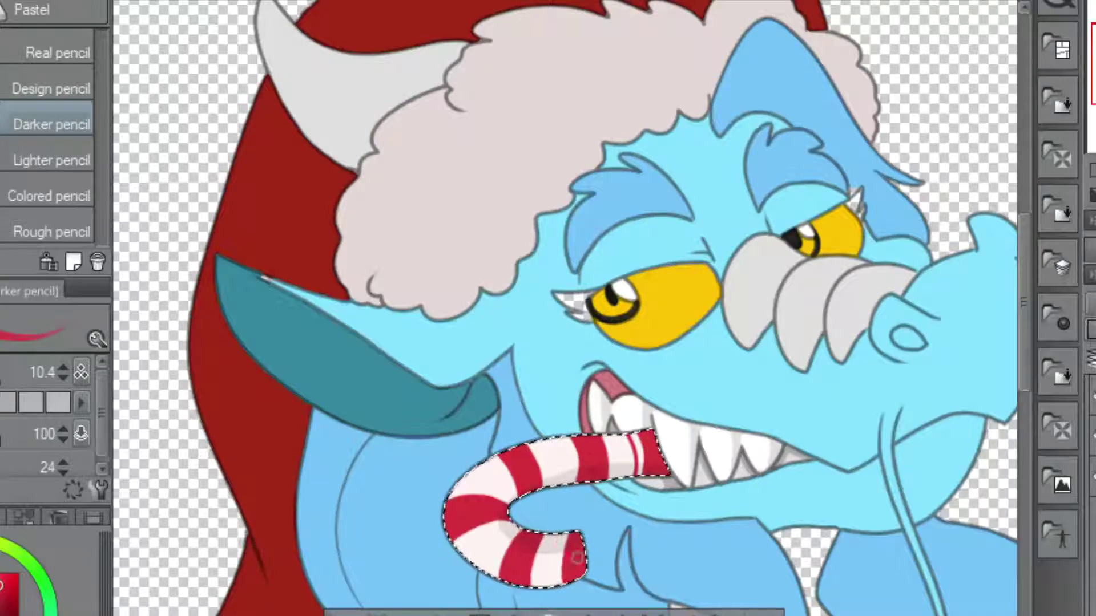
# - Add thin red stripes between the wide ones on the candy cane, and clear the selection
pyautogui.press('[')
pyautogui.moveTo(445, 468); pyautogui.dragTo(503, 559)
pyautogui.moveTo(525, 468); pyautogui.dragTo(600, 497)
pyautogui.moveTo(445, 451); pyautogui.dragTo(513, 508)
pyautogui.scroll(-2, 786, 238)
pyautogui.press('m')
pyautogui.scroll(-2, 685, 309)
pyautogui.press('j')
pyautogui.scroll(4, 660, 171)
pyautogui.moveTo(708, 240); pyautogui.dragTo(660, 245)
pyautogui.scroll(-3, 660, 245)
# - Fill the whisker tufts with the face's light blue, and paint the same colour into the far whisker's base
pyautogui.press('i')
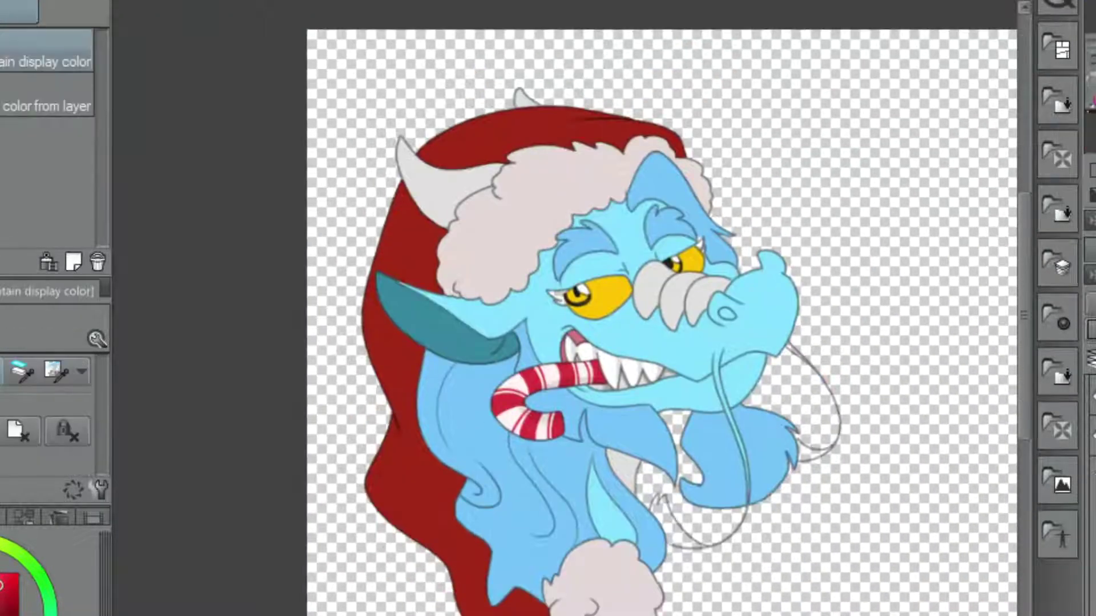
pyautogui.press('g')
pyautogui.scroll(4, 713, 434)
pyautogui.press('p')
pyautogui.moveTo(850, 132); pyautogui.dragTo(609, 177)
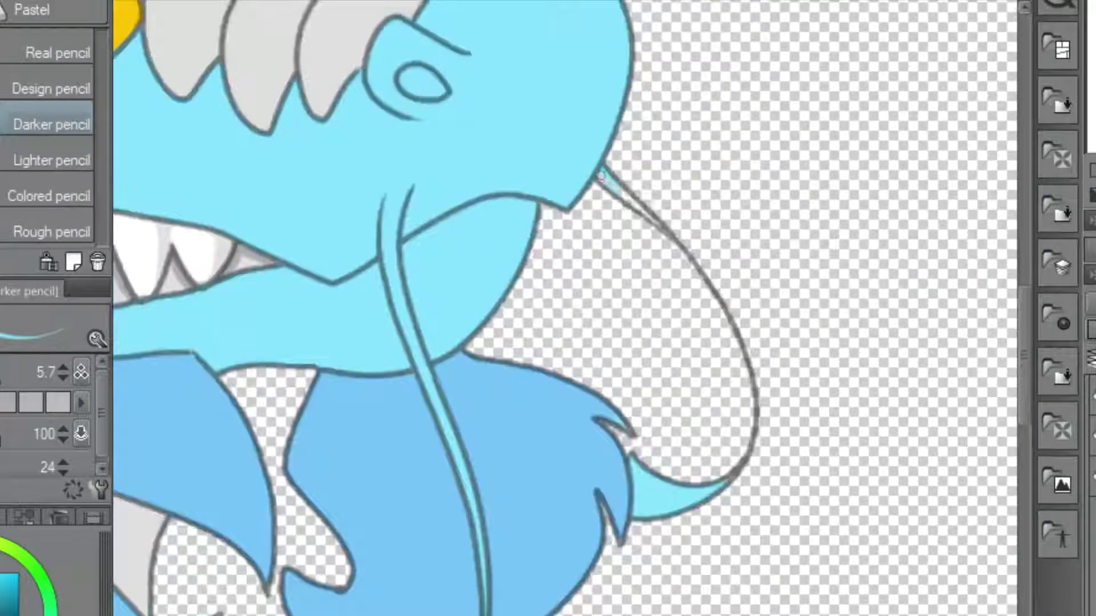
pyautogui.scroll(-3, 657, 254)
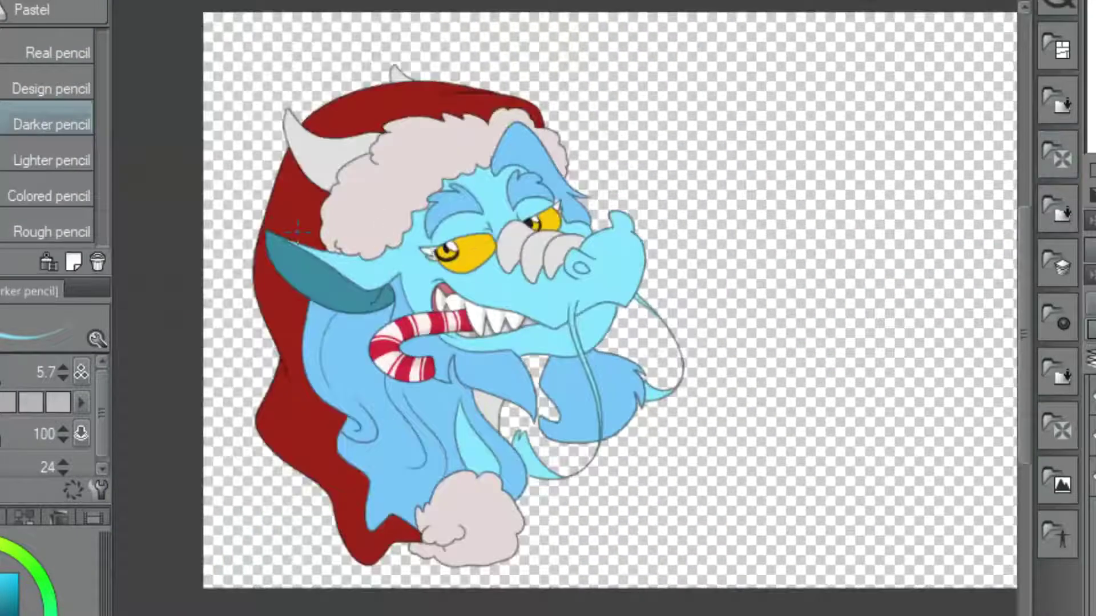
# - Recolour the inner ear a softer teal, and paint darker blue shadows on the face beneath the hat fur and on the eyelids
pyautogui.scroll(2, 297, 231)
pyautogui.press('g')
pyautogui.press('w')
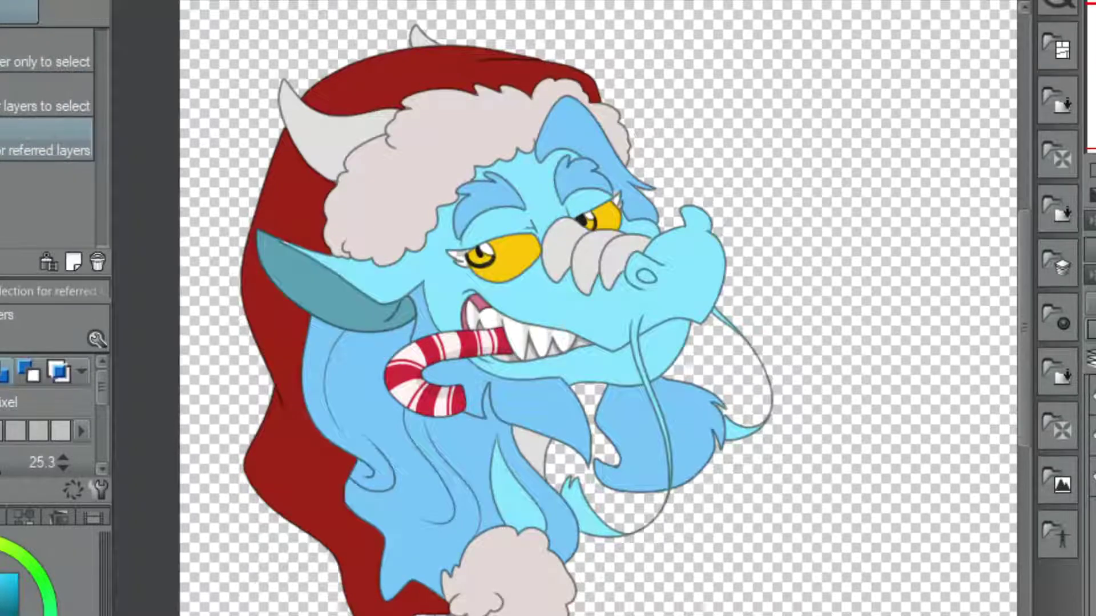
pyautogui.scroll(2, 548, 308)
pyautogui.click(570, 320)
pyautogui.press('p')
pyautogui.moveTo(507, 551); pyautogui.dragTo(500, 579)
pyautogui.moveTo(496, 163); pyautogui.dragTo(513, 206)
pyautogui.moveTo(605, 132); pyautogui.dragTo(562, 229)
pyautogui.moveTo(456, 246)
pyautogui.mouseDown()
pyautogui.moveTo(481, 165)
pyautogui.moveTo(514, 171)
pyautogui.mouseUp()
# - Add the ear to the face selection, and shade the cheek, jaw and underside of the snout in darker teal
pyautogui.press('w')
pyautogui.keyDown('shift'); pyautogui.click(343, 297); pyautogui.keyUp('shift')
pyautogui.press('p')
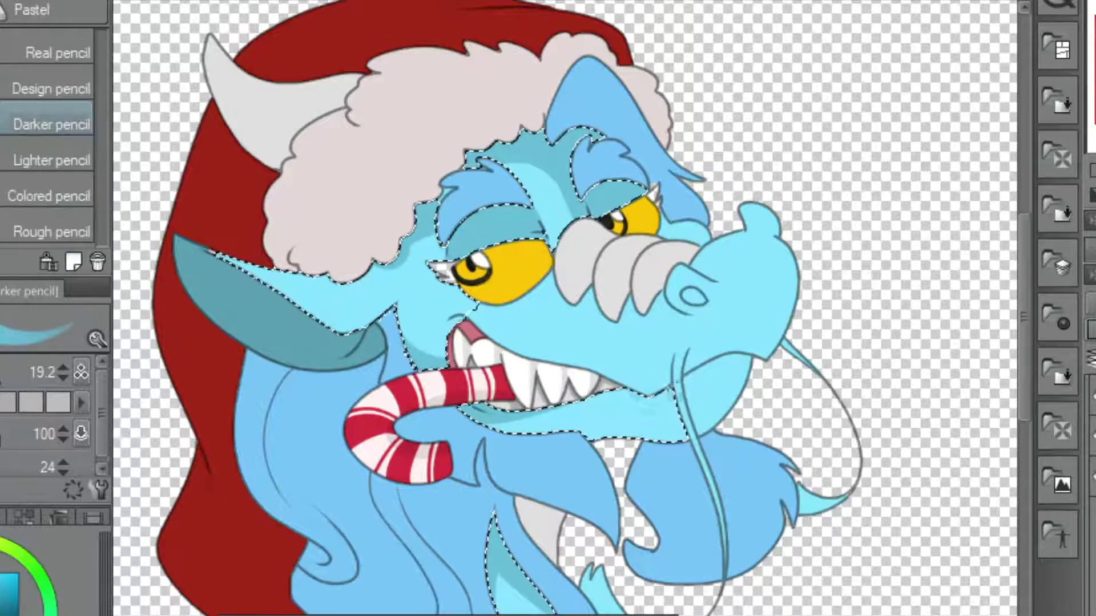
pyautogui.press('m')
pyautogui.moveTo(682, 394); pyautogui.dragTo(685, 387)
pyautogui.press('p')
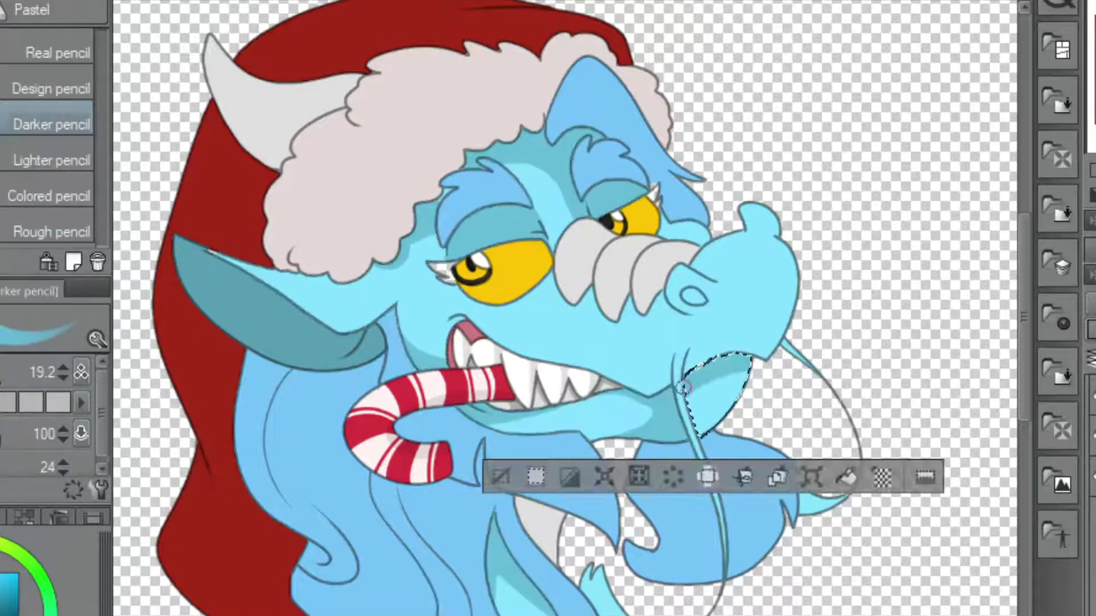
# - Select the snout, and paint teal shadows beneath the nose plates and around the nostril
pyautogui.press('w')
pyautogui.keyDown('shift'); pyautogui.click(733, 565); pyautogui.keyUp('shift')
pyautogui.press('p')
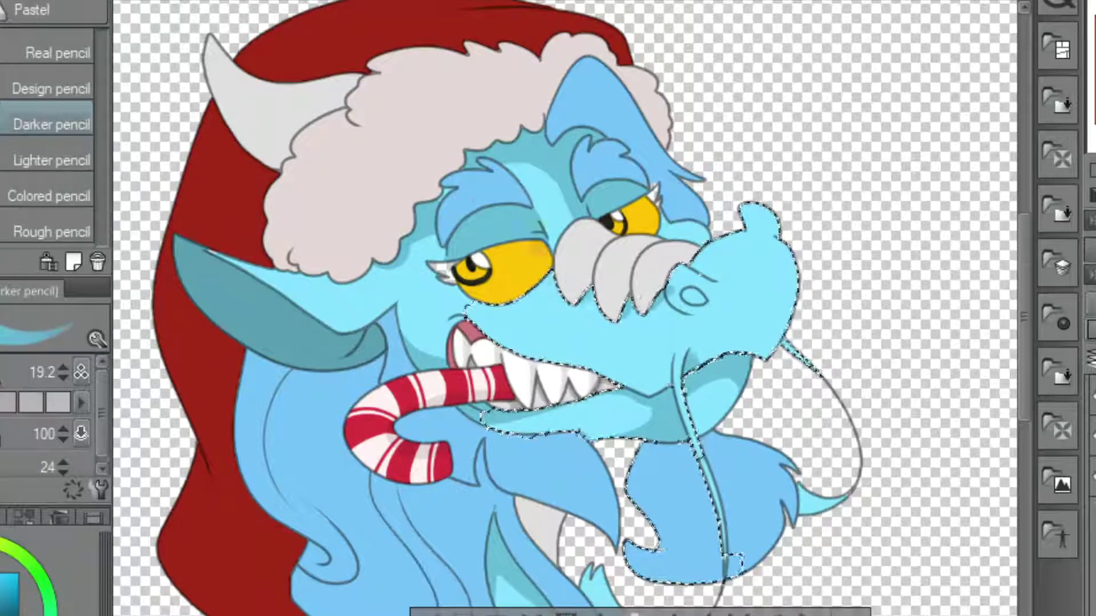
pyautogui.scroll(-3, 571, 342)
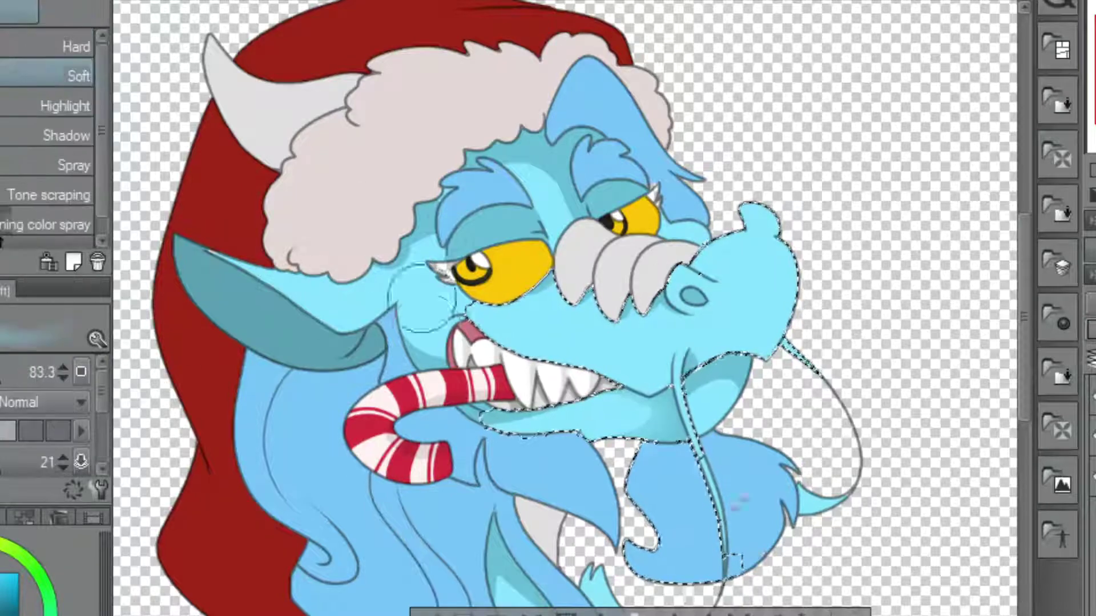
# - Soften the forehead and eyelid shadows into gradients with the Soft airbrush, and clear the selection
pyautogui.scroll(5, 523, 206)
pyautogui.moveTo(468, 197); pyautogui.dragTo(570, 314)
pyautogui.press('m')
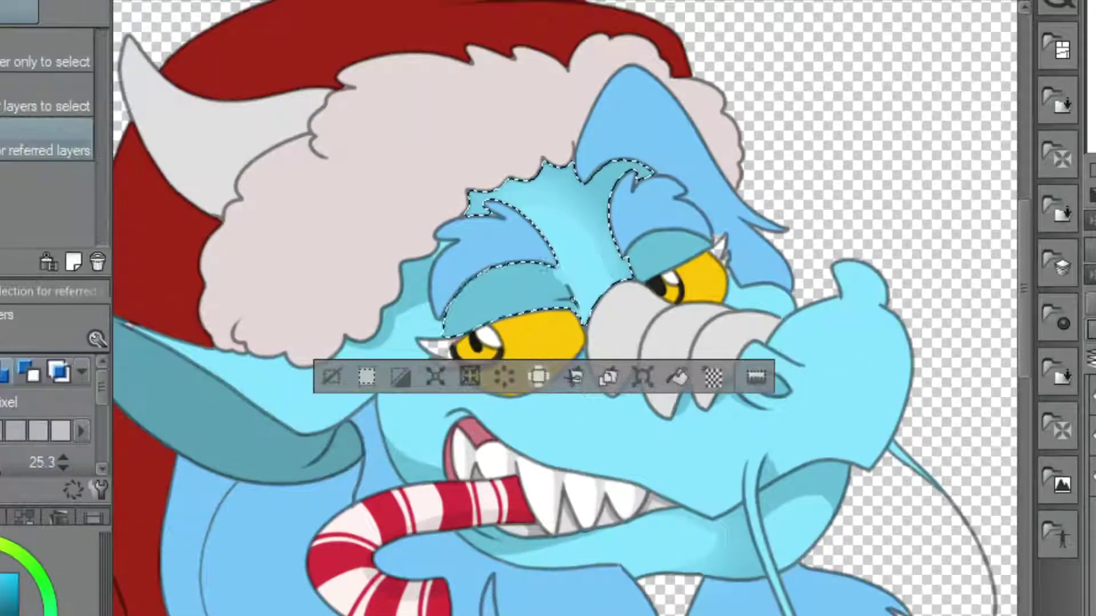
pyautogui.hotkey('ctrl', 'd')
pyautogui.press('p')
# - Paint bold black upper lid lines and pointed eyelashes on both eyes
pyautogui.scroll(2, 470, 229)
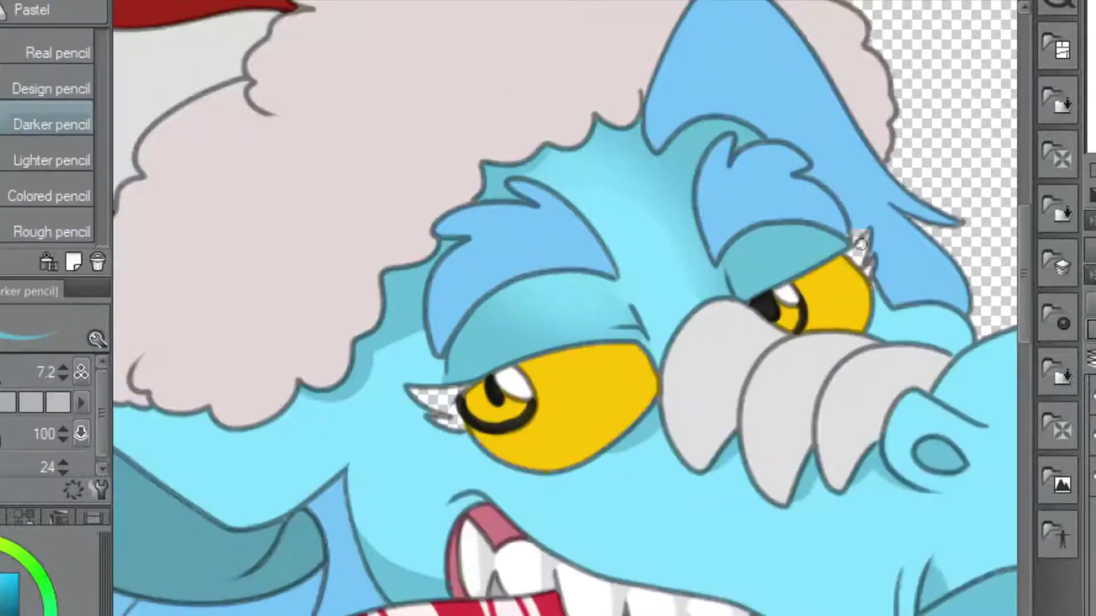
pyautogui.moveTo(748, 304); pyautogui.dragTo(873, 224)
pyautogui.moveTo(646, 342); pyautogui.dragTo(403, 380)
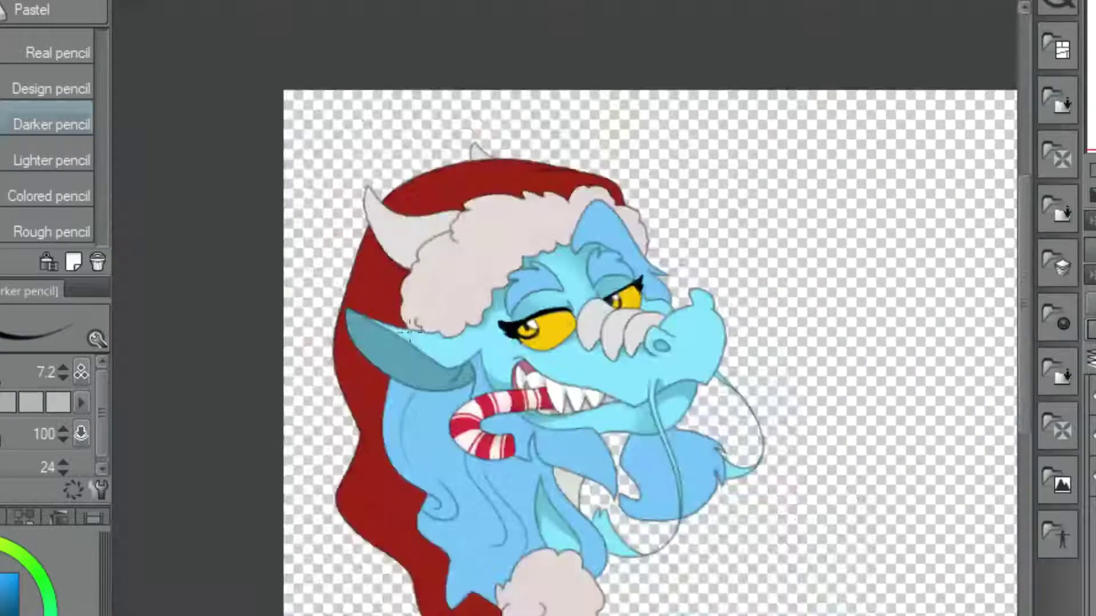
pyautogui.scroll(-5, 427, 352)
pyautogui.scroll(5, 478, 307)
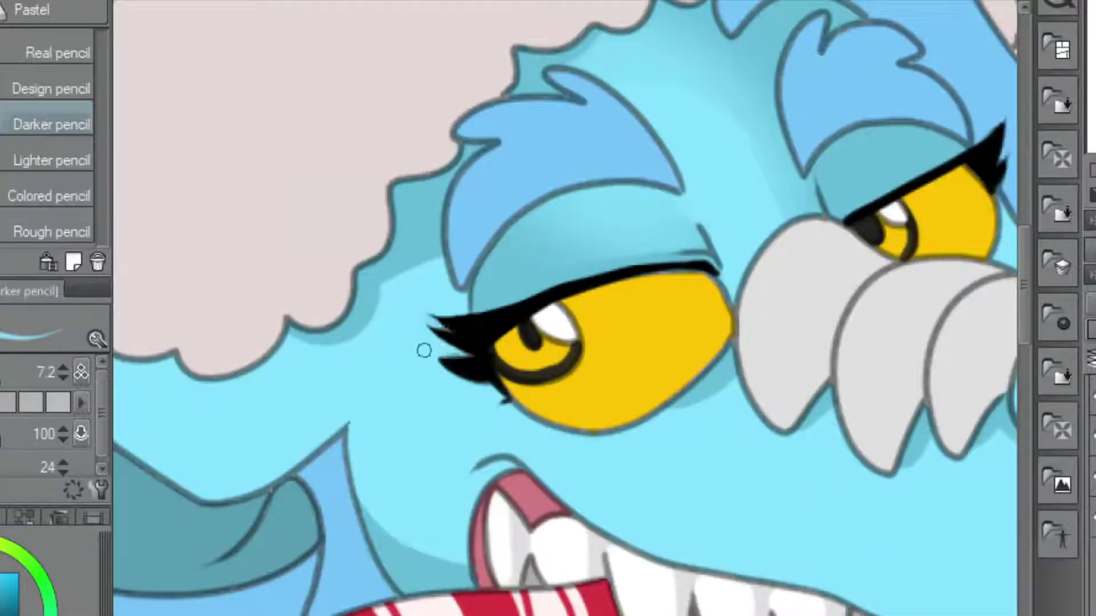
# - Paint both irises black around their white highlights, and shade the yellow beneath the upper eyelids in darker gold
pyautogui.scroll(2, 472, 378)
pyautogui.moveTo(472, 370); pyautogui.dragTo(465, 352)
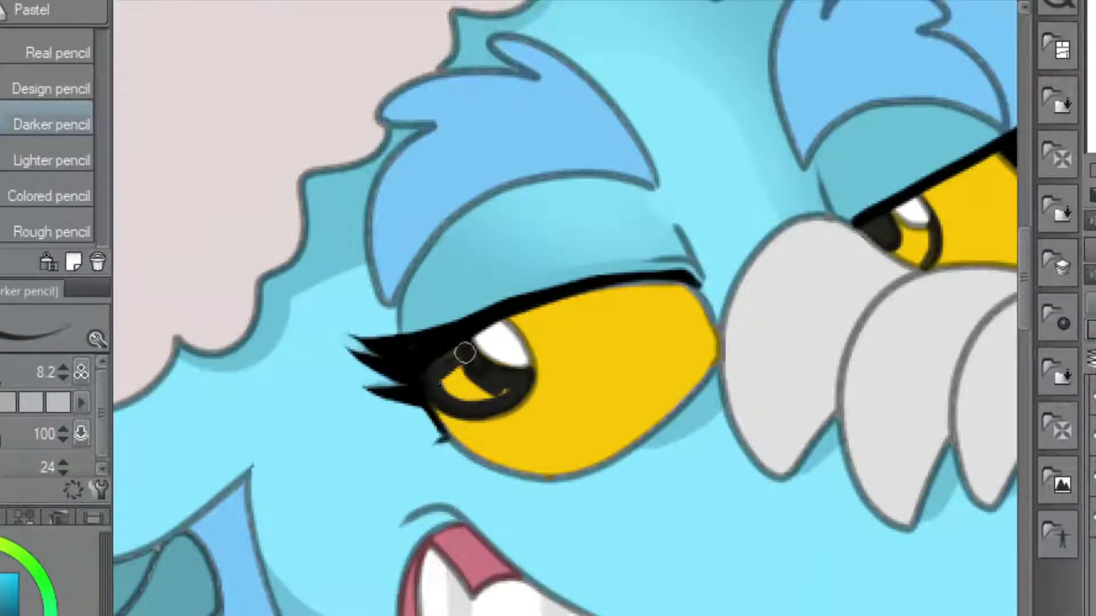
pyautogui.moveTo(928, 254); pyautogui.dragTo(888, 245)
pyautogui.hotkey('ctrl', 'z')
pyautogui.hotkey('ctrl', 'z')
pyautogui.scroll(-5, 471, 365)
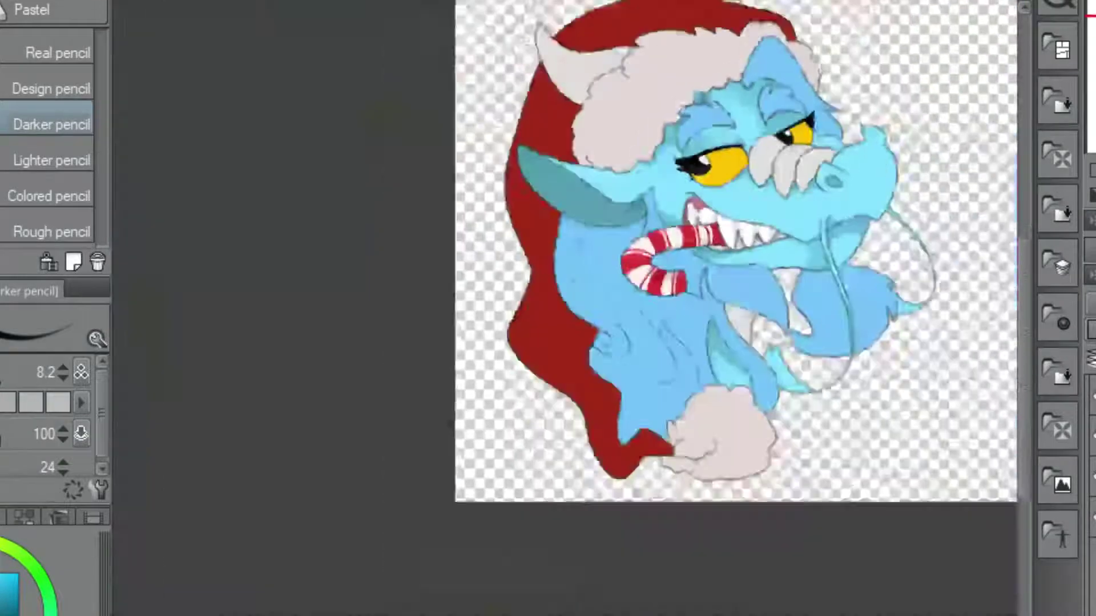
pyautogui.scroll(5, 683, 300)
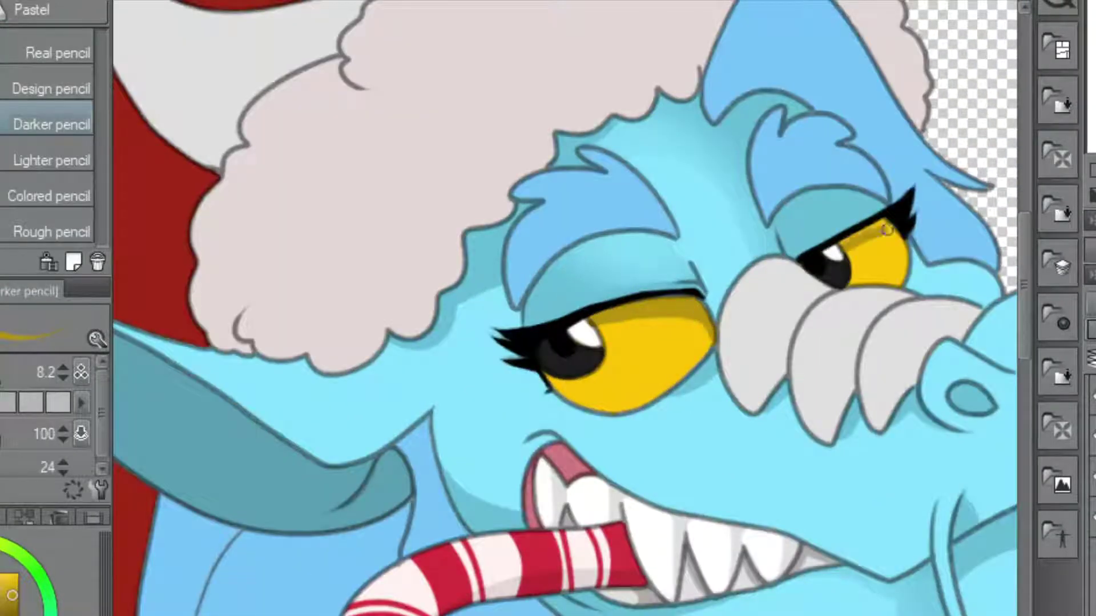
pyautogui.scroll(-5, 886, 230)
# - Select the snout's grey plates, and paint darker grey shading and light edges on each one
pyautogui.press('w')
pyautogui.scroll(2, 299, 146)
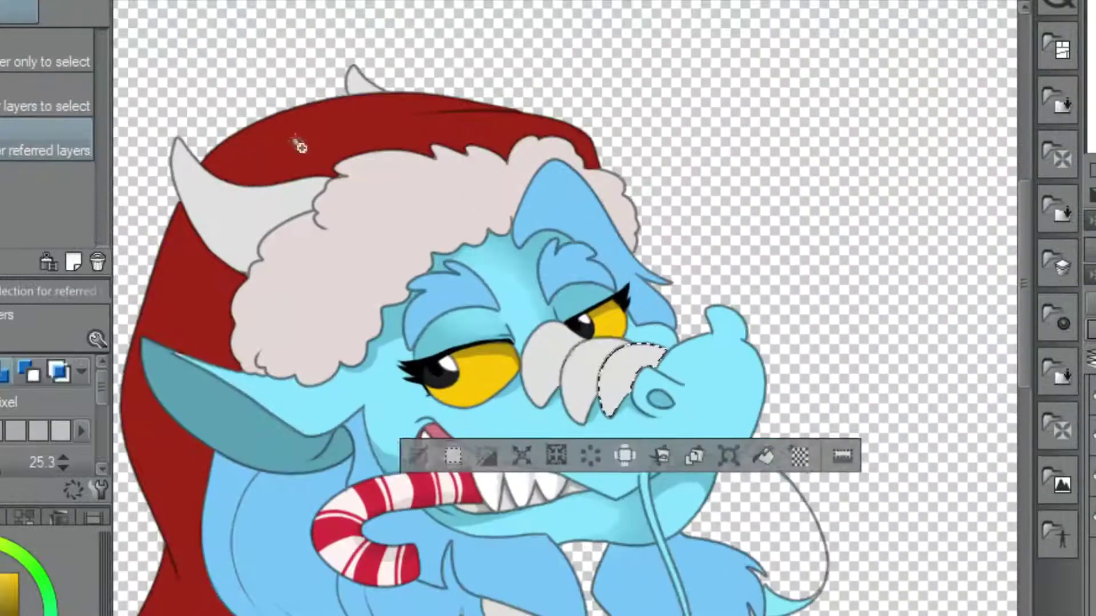
pyautogui.keyDown('shift'); pyautogui.click(548, 365); pyautogui.keyUp('shift')
pyautogui.press('i')
pyautogui.press('p')
pyautogui.moveTo(656, 354); pyautogui.dragTo(614, 394)
pyautogui.moveTo(571, 337); pyautogui.dragTo(550, 377)
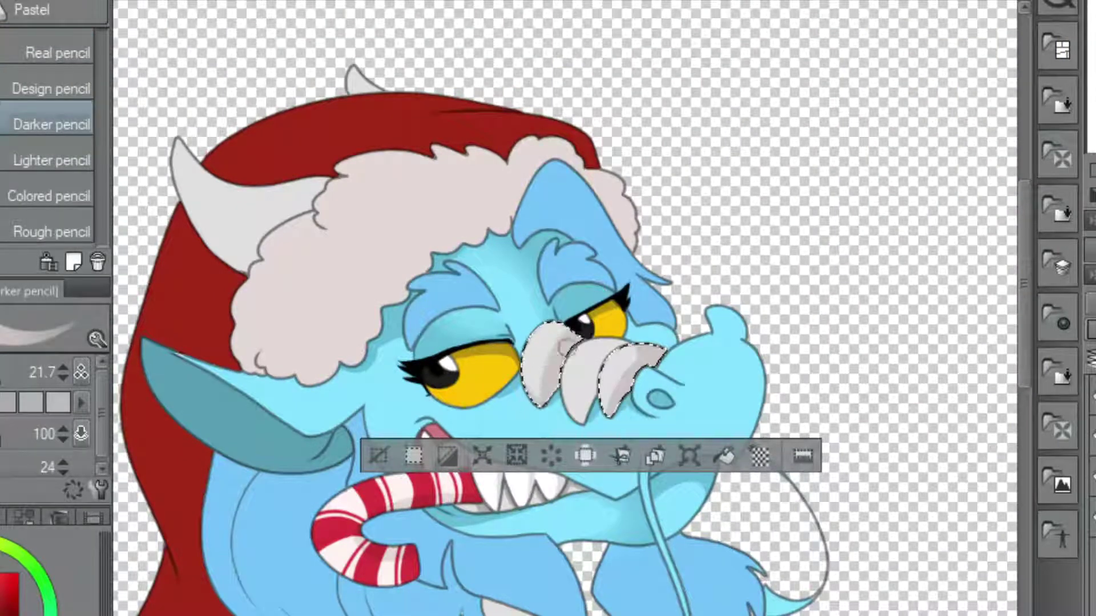
pyautogui.press('m')
pyautogui.press('p')
pyautogui.press('m')
# - Select both horns, paint white highlights and greyish shadows along their curves, and clear the selection
pyautogui.press('w')
pyautogui.click(228, 206)
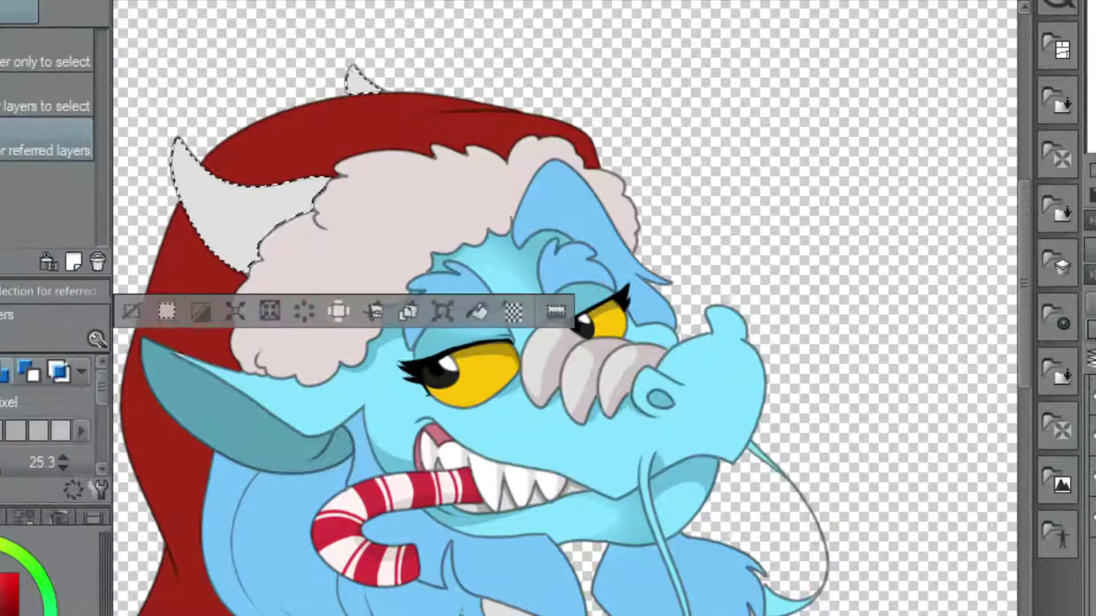
pyautogui.press('p')
pyautogui.moveTo(182, 154); pyautogui.dragTo(308, 188)
pyautogui.moveTo(348, 74); pyautogui.dragTo(374, 92)
pyautogui.moveTo(188, 171)
pyautogui.mouseDown()
pyautogui.moveTo(297, 217)
pyautogui.moveTo(252, 248)
pyautogui.mouseUp()
pyautogui.press('m')
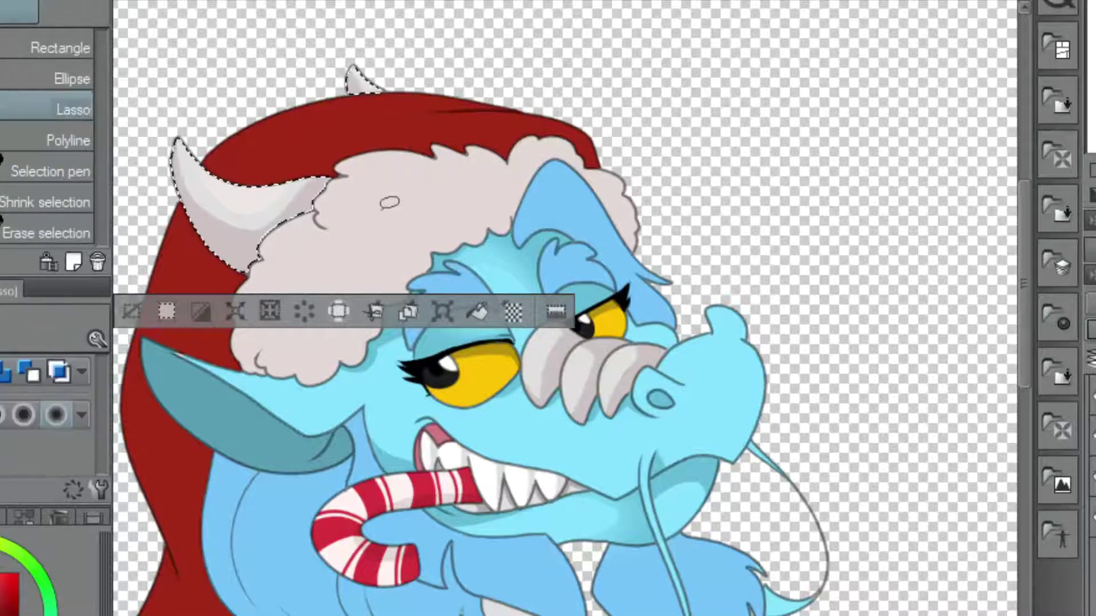
pyautogui.hotkey('ctrl', 'd')
# - Select the beard sections, and paint darker blue shadows beneath the jaw and candy cane
pyautogui.press('p')
pyautogui.scroll(-3, 251, 248)
pyautogui.press('w')
pyautogui.click(502, 440)
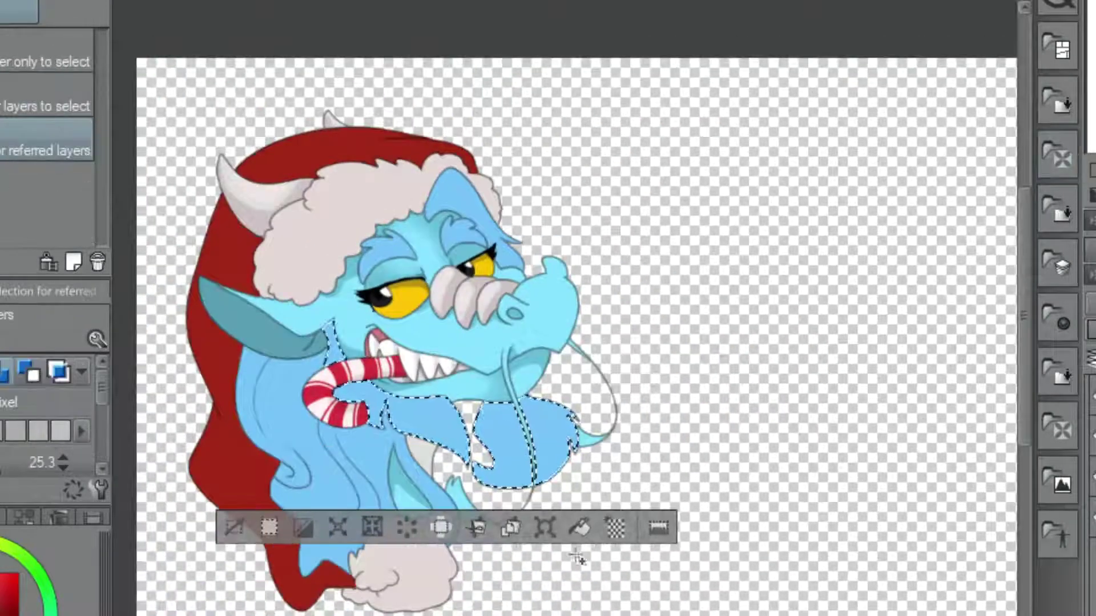
pyautogui.press('p')
pyautogui.scroll(2, 502, 400)
pyautogui.moveTo(485, 422); pyautogui.dragTo(496, 456)
pyautogui.moveTo(445, 411); pyautogui.dragTo(514, 485)
# - Paint dark and light blue fur strands across the front beard tuft, clearing the selection before the final strokes
pyautogui.scroll(2, 491, 434)
pyautogui.moveTo(503, 434); pyautogui.dragTo(531, 491)
pyautogui.moveTo(576, 543)
pyautogui.mouseDown()
pyautogui.moveTo(605, 479)
pyautogui.moveTo(616, 514)
pyautogui.moveTo(582, 530)
pyautogui.moveTo(571, 491)
pyautogui.moveTo(657, 434)
pyautogui.mouseUp()
pyautogui.moveTo(599, 514); pyautogui.dragTo(605, 439)
pyautogui.scroll(2, 570, 491)
pyautogui.moveTo(656, 468)
pyautogui.mouseDown()
pyautogui.moveTo(576, 542)
pyautogui.moveTo(662, 428)
pyautogui.mouseUp()
pyautogui.hotkey('ctrl', 'd')
pyautogui.scroll(-1, 571, 456)
pyautogui.moveTo(639, 508); pyautogui.dragTo(702, 417)
pyautogui.scroll(-3, 570, 456)
# - Select the front beard tuft, blend its shading with the Soft airbrush, and clear the selection
pyautogui.press('w')
pyautogui.click(530, 514)
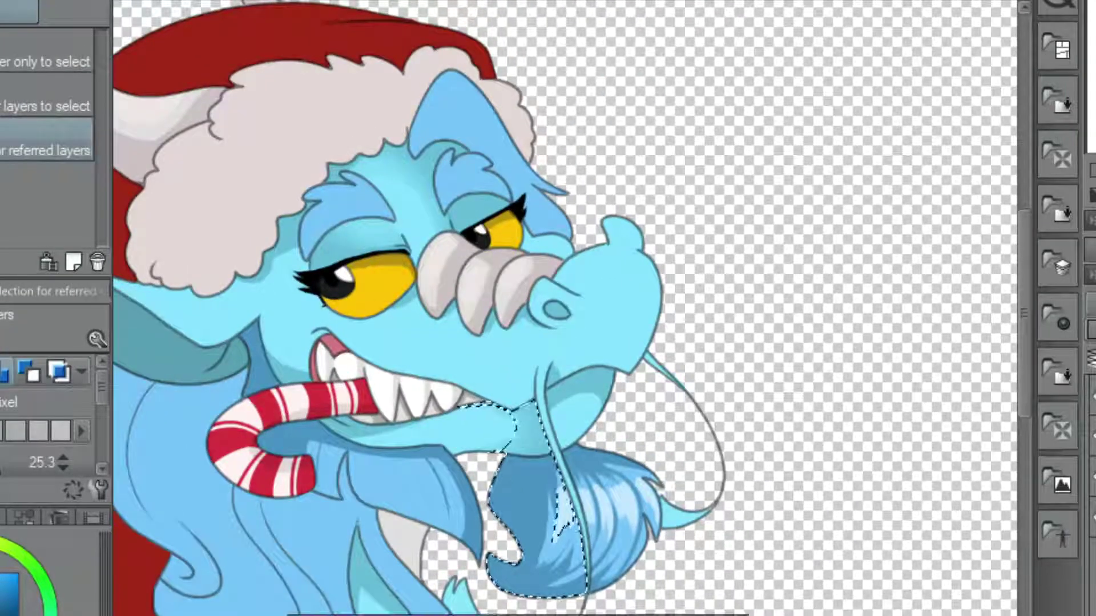
pyautogui.press('b')
pyautogui.scroll(-2, 238, 360)
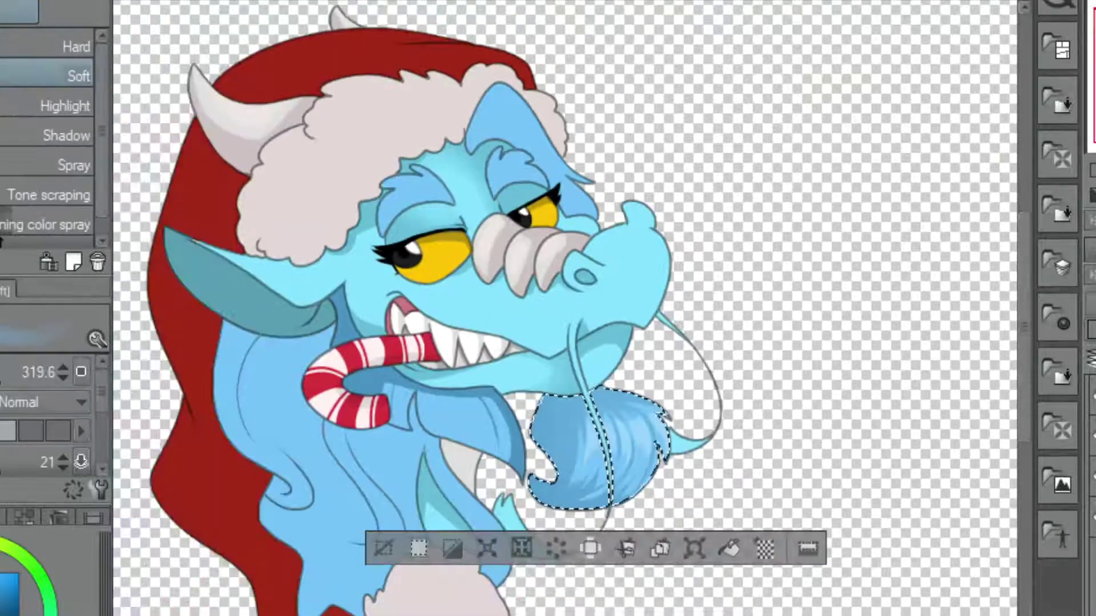
pyautogui.press('m')
# - Select the mane sections beneath the ear and paint darker blue shadows under the ear and candy cane with the Darker pencil
pyautogui.press('w')
pyautogui.click(285, 434)
pyautogui.press('p')
pyautogui.moveTo(285, 502)
pyautogui.mouseDown()
pyautogui.moveTo(279, 593)
pyautogui.moveTo(274, 456)
pyautogui.moveTo(354, 525)
pyautogui.moveTo(394, 579)
pyautogui.moveTo(403, 496)
pyautogui.mouseUp()
pyautogui.moveTo(320, 496)
pyautogui.mouseDown()
pyautogui.moveTo(337, 528)
pyautogui.moveTo(394, 577)
pyautogui.mouseUp()
pyautogui.keyDown('alt'); pyautogui.click(343, 513); pyautogui.keyUp('alt')
pyautogui.scroll(2, 336, 517)
pyautogui.moveTo(388, 474); pyautogui.dragTo(403, 571)
pyautogui.moveTo(245, 296); pyautogui.dragTo(234, 399)
pyautogui.moveTo(252, 320); pyautogui.dragTo(253, 371)
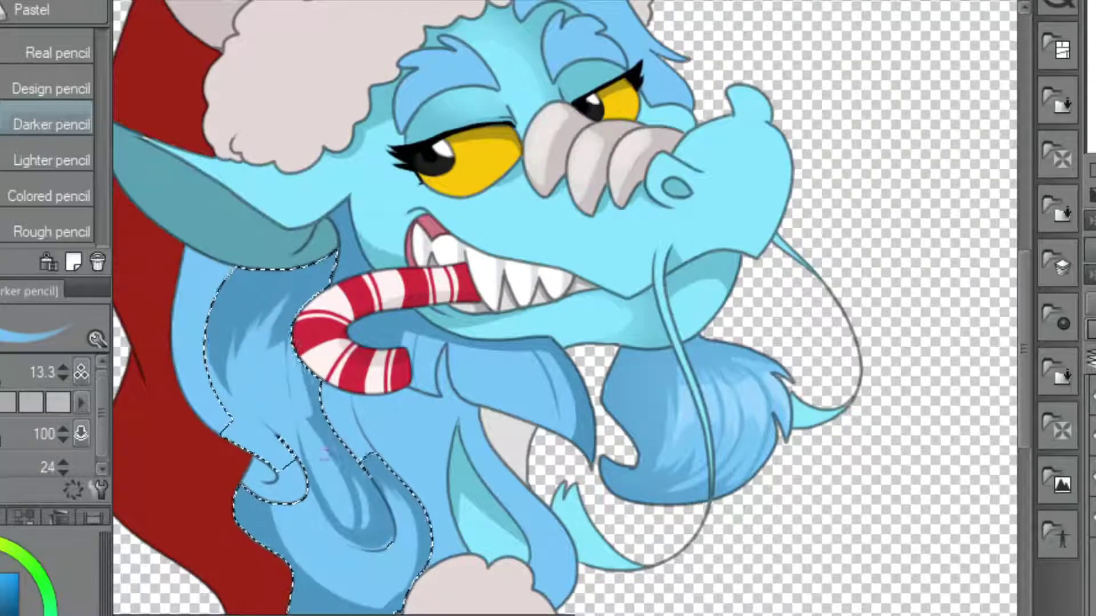
# - Sample the hair's blue, paint strands along the mane's lower locks, and clear the selection
pyautogui.keyDown('alt'); pyautogui.click(388, 485); pyautogui.keyUp('alt')
pyautogui.scroll(2, 400, 463)
pyautogui.moveTo(354, 445); pyautogui.dragTo(286, 505)
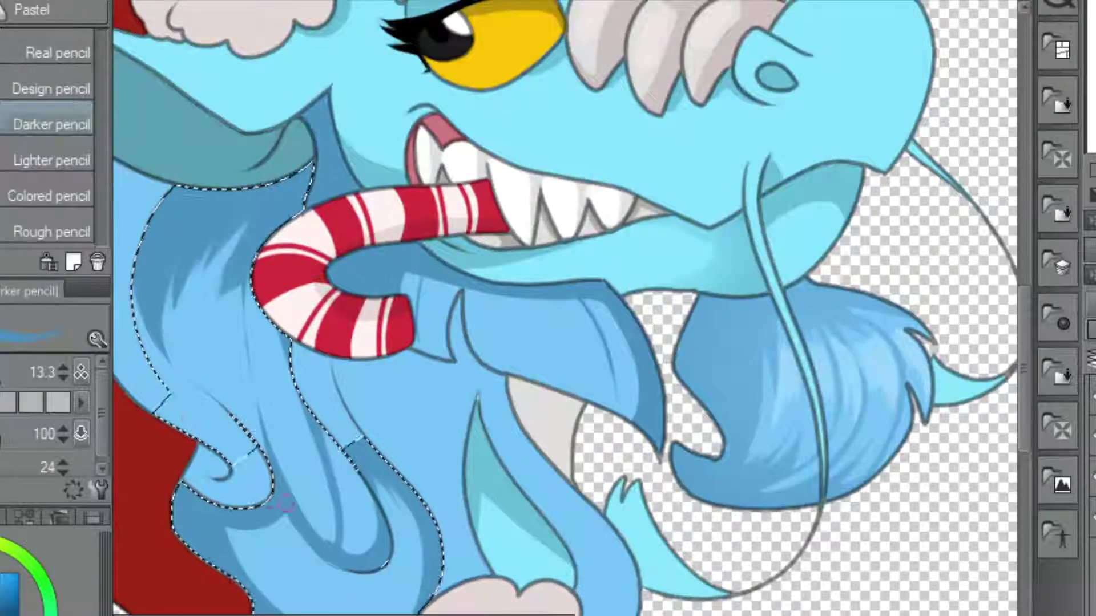
pyautogui.hotkey('ctrl', 'd')
# - Paint darker blue strands down the beard section beneath the candy cane
pyautogui.scroll(-3, 285, 505)
pyautogui.scroll(3, 451, 320)
pyautogui.moveTo(448, 240); pyautogui.dragTo(453, 486)
pyautogui.moveTo(445, 331); pyautogui.dragTo(376, 513)
pyautogui.moveTo(356, 328); pyautogui.dragTo(405, 550)
pyautogui.scroll(-3, 311, 336)
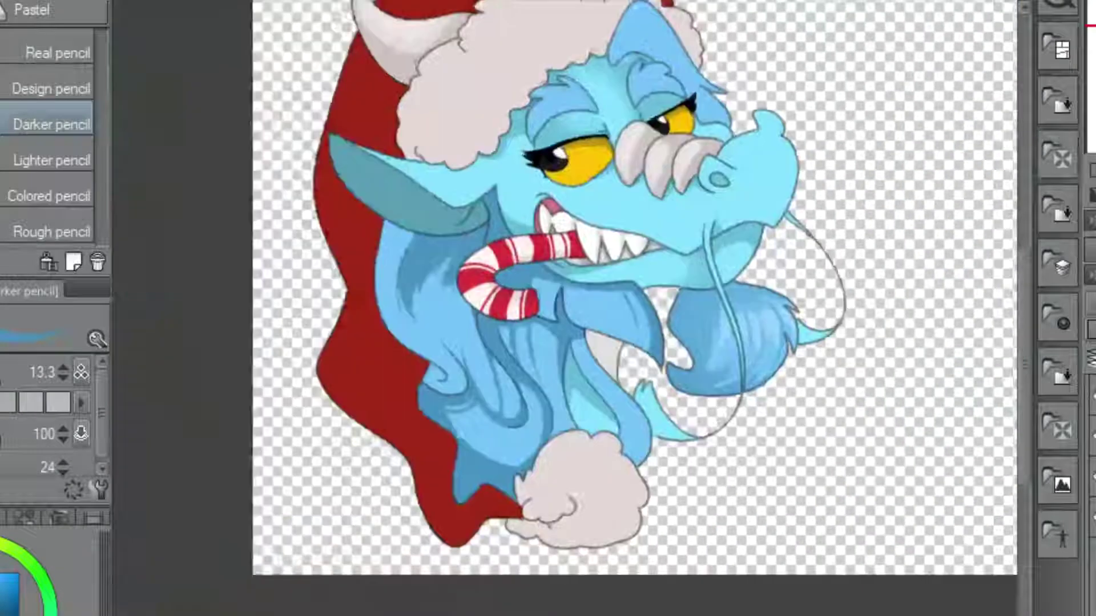
# - Add fine hair strands along the mane and beard locks with the Darker pencil at size 5.0
pyautogui.scroll(3, 431, 251)
pyautogui.moveTo(456, 189); pyautogui.dragTo(431, 252)
pyautogui.scroll(-3, 552, 250)
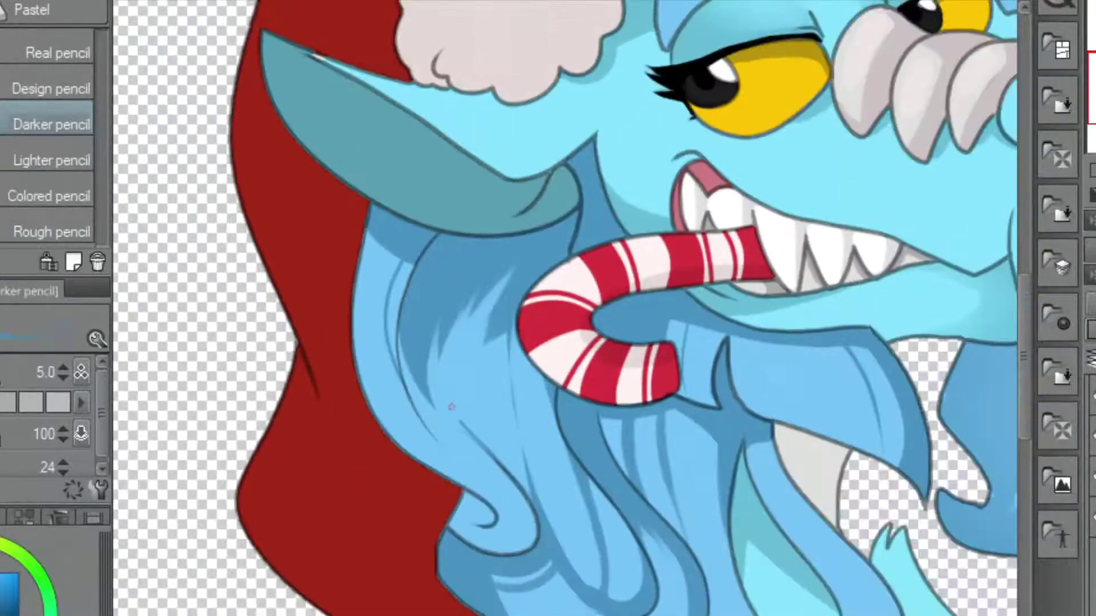
pyautogui.scroll(3, 491, 400)
pyautogui.moveTo(605, 570); pyautogui.dragTo(640, 415)
pyautogui.moveTo(869, 506); pyautogui.dragTo(756, 269)
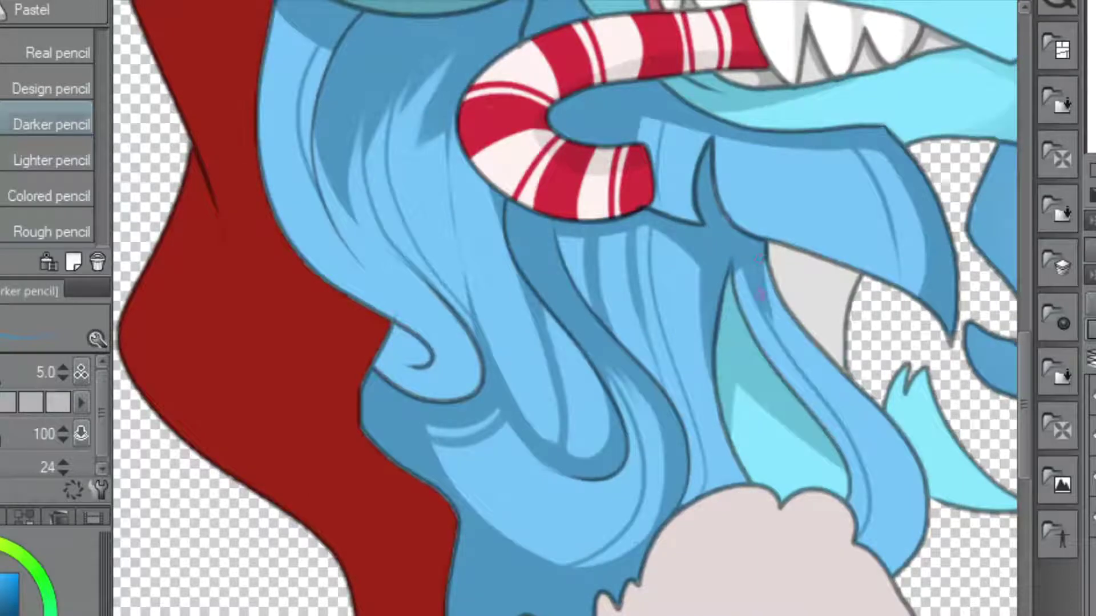
# - Paint pale blue highlights on the jaw fur and upper mane locks with the Darker pencil at size 11.8
pyautogui.scroll(-3, 736, 263)
pyautogui.scroll(3, 617, 286)
pyautogui.moveTo(642, 340); pyautogui.dragTo(617, 286)
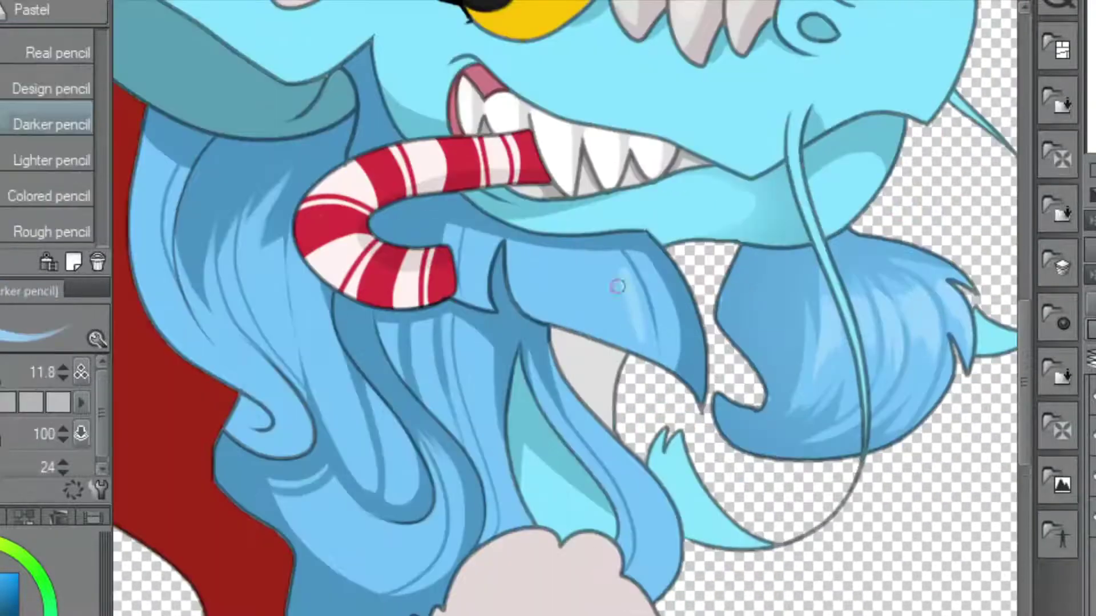
pyautogui.moveTo(148, 220); pyautogui.dragTo(224, 337)
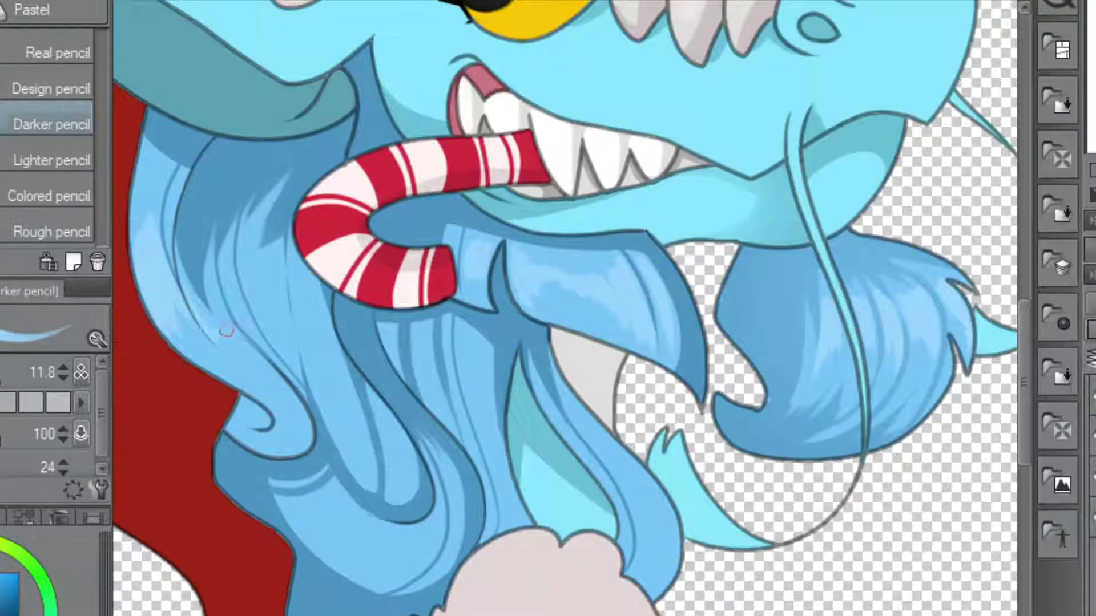
pyautogui.moveTo(297, 302); pyautogui.dragTo(352, 395)
pyautogui.scroll(-3, 387, 425)
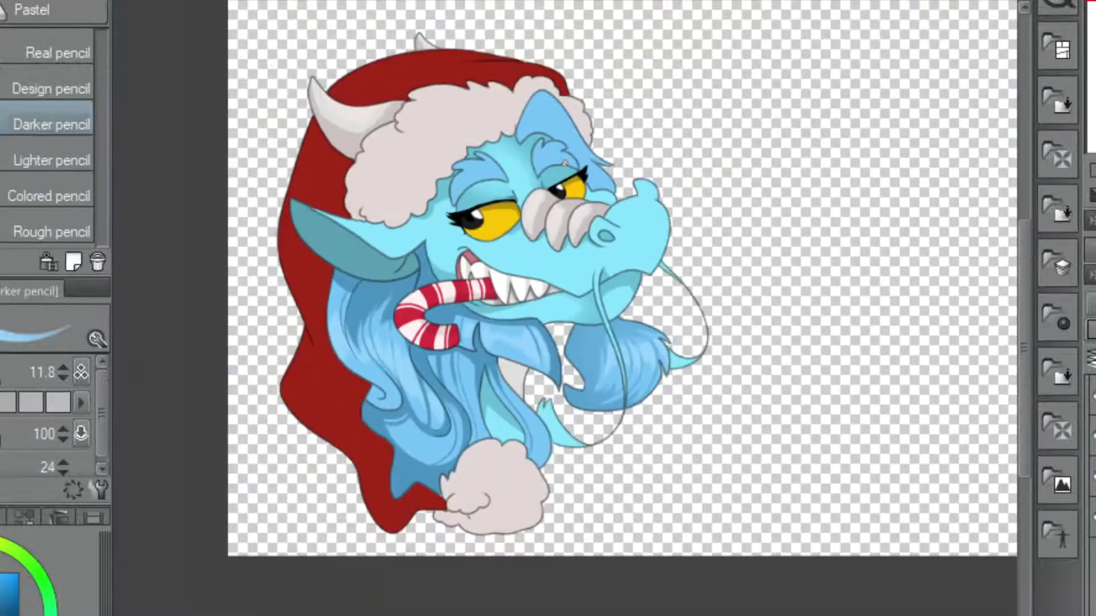
# - Extend the pale blue highlights to the lower mane and beard locks, and bring up the Finger tip blending tool
pyautogui.scroll(3, 512, 522)
pyautogui.scroll(-1, 358, 484)
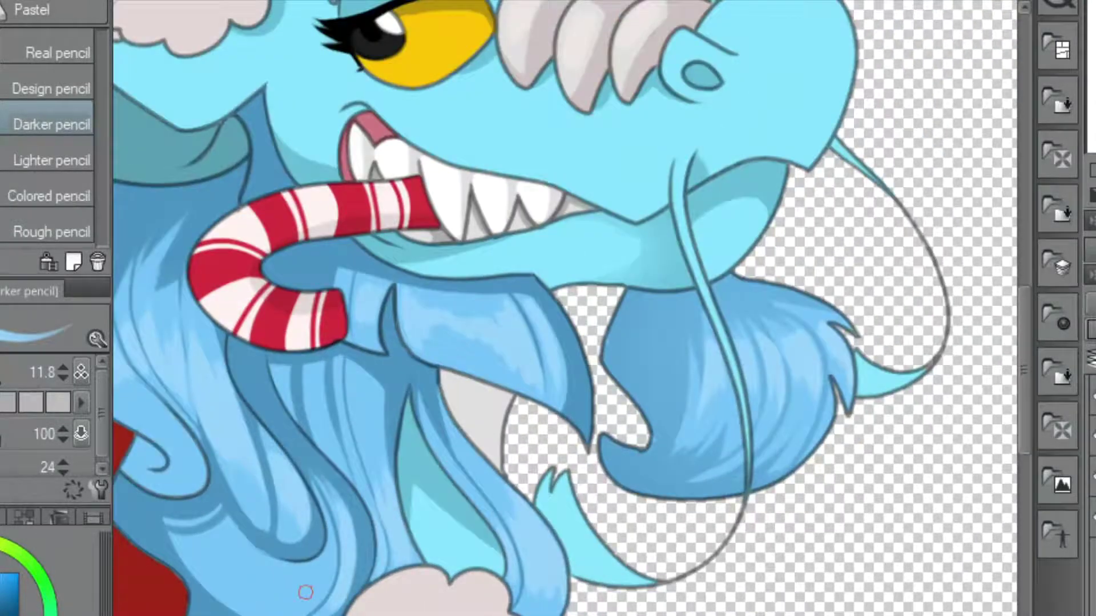
pyautogui.scroll(-3, 291, 562)
pyautogui.scroll(4, 434, 553)
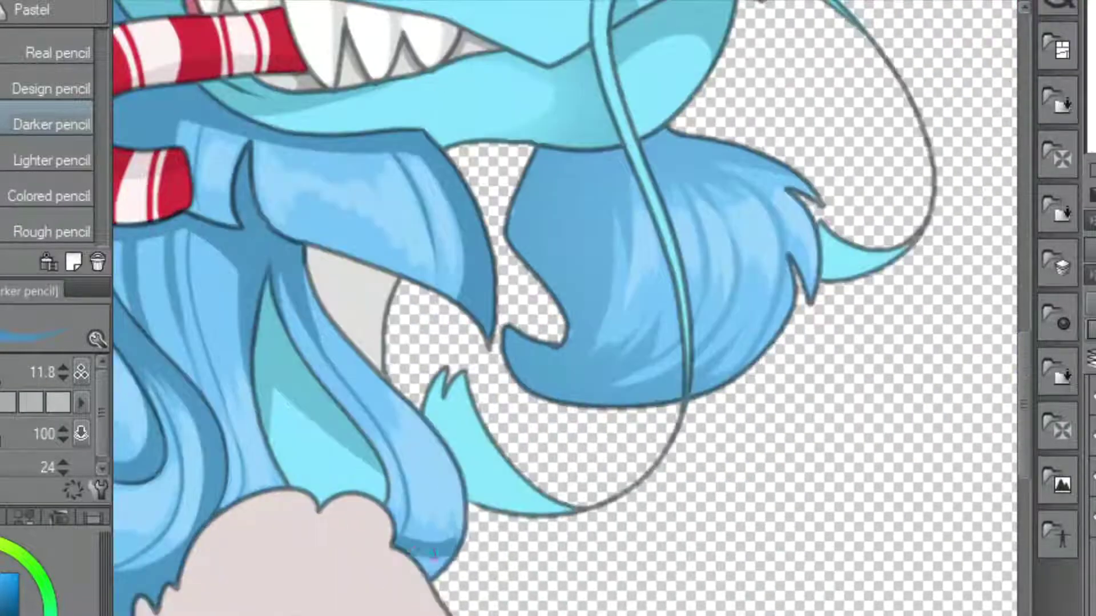
pyautogui.press('j')
pyautogui.scroll(-3, 451, 471)
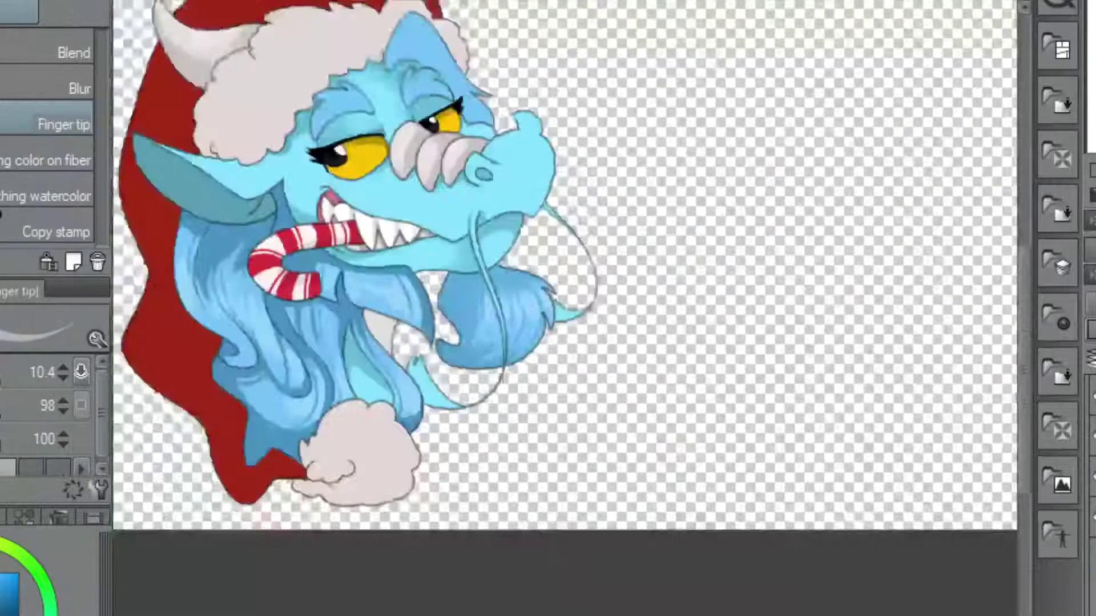
# - Select the near eyebrow and the far head fur, paint darker blue shadows with the Darker pencil, and clear the selection
pyautogui.press('m')
pyautogui.scroll(4, 746, 457)
pyautogui.press('w')
pyautogui.press('i')
pyautogui.press('p')
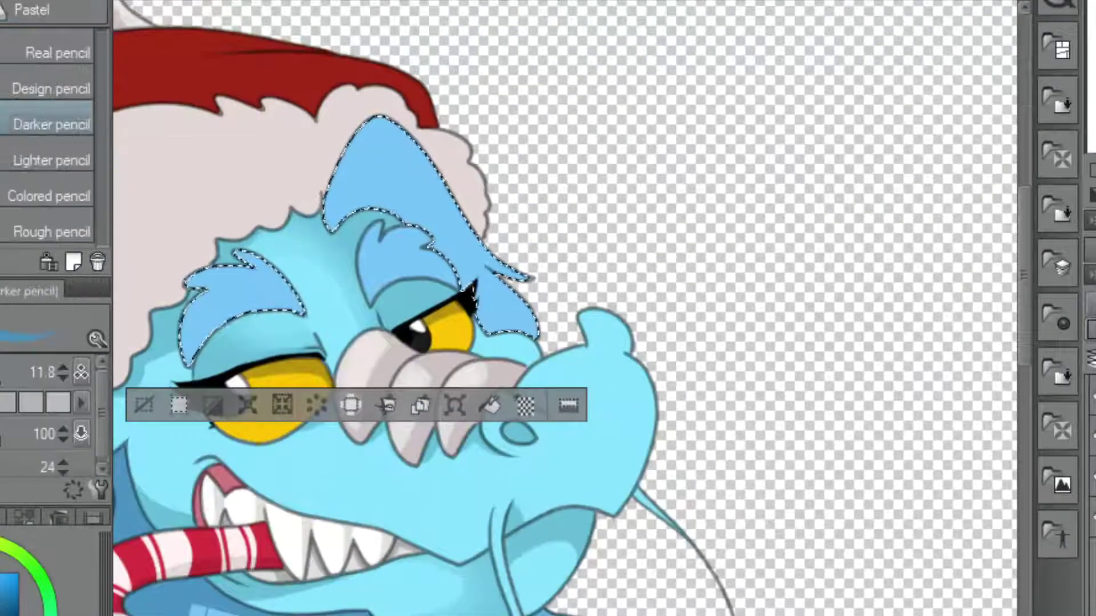
pyautogui.scroll(1, 399, 285)
pyautogui.moveTo(342, 188)
pyautogui.mouseDown()
pyautogui.moveTo(542, 343)
pyautogui.moveTo(457, 257)
pyautogui.mouseUp()
pyautogui.moveTo(343, 143)
pyautogui.mouseDown()
pyautogui.moveTo(399, 229)
pyautogui.moveTo(434, 205)
pyautogui.mouseUp()
pyautogui.moveTo(217, 269)
pyautogui.mouseDown()
pyautogui.moveTo(274, 331)
pyautogui.moveTo(178, 391)
pyautogui.mouseUp()
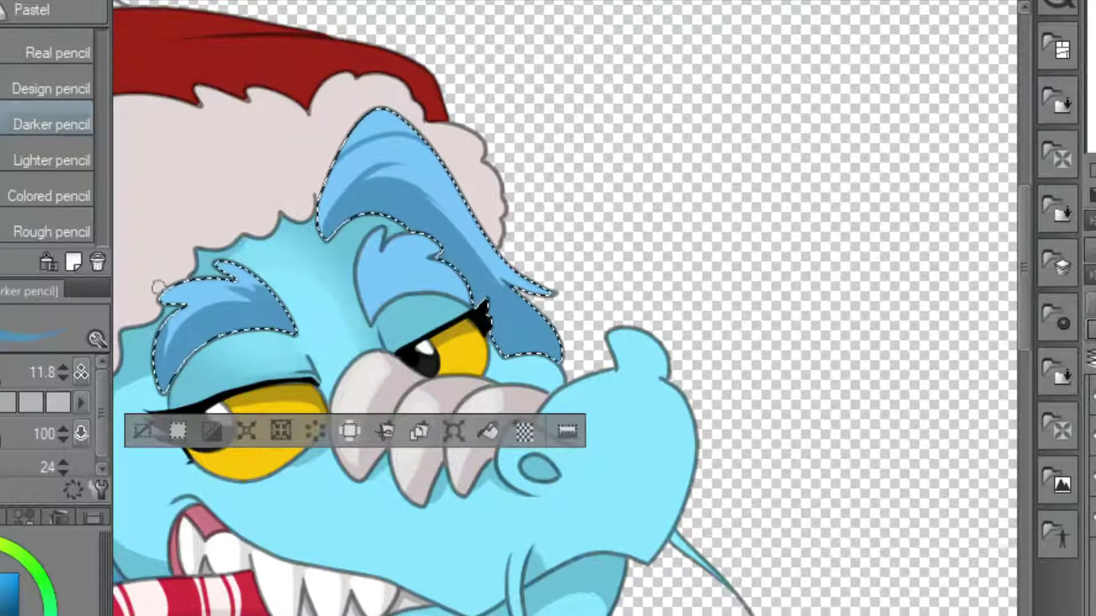
pyautogui.hotkey('ctrl', 'd')
# - Select the far eyebrow, shade its lower part darker blue, and clear the selection
pyautogui.scroll(1, 410, 255)
pyautogui.press('w')
pyautogui.click(410, 254)
pyautogui.press('p')
pyautogui.press('w')
pyautogui.press('p')
pyautogui.press('m')
pyautogui.hotkey('ctrl', 'd')
# - Paint pale blue highlight strands on the far head fur and both eyebrows
pyautogui.scroll(1, 464, 205)
pyautogui.press('p')
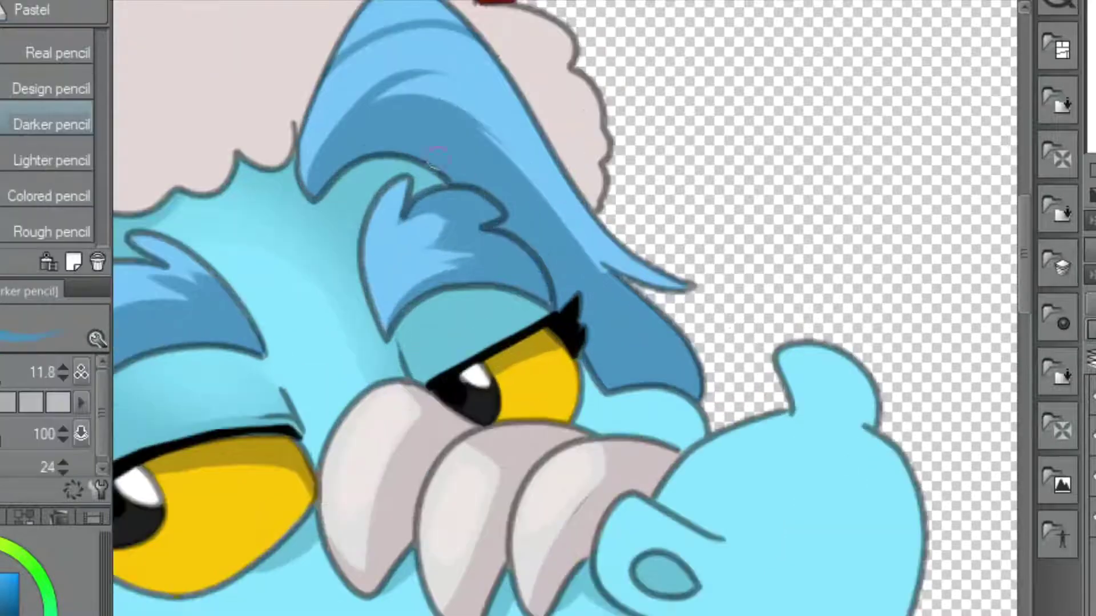
pyautogui.scroll(-3, 519, 114)
pyautogui.scroll(3, 520, 114)
pyautogui.scroll(-3, 520, 114)
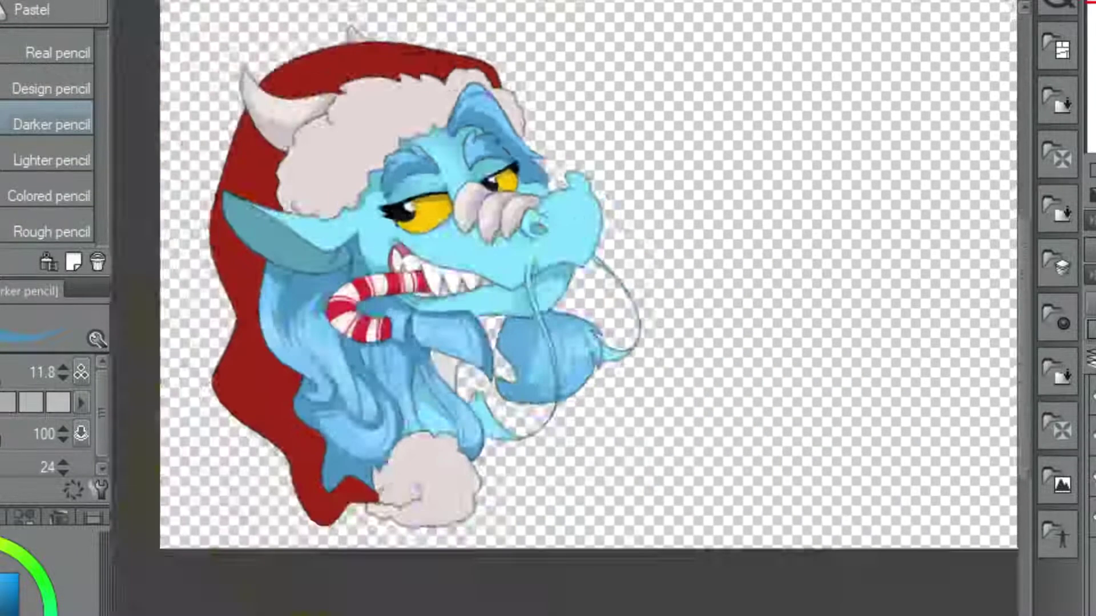
pyautogui.scroll(2, 519, 115)
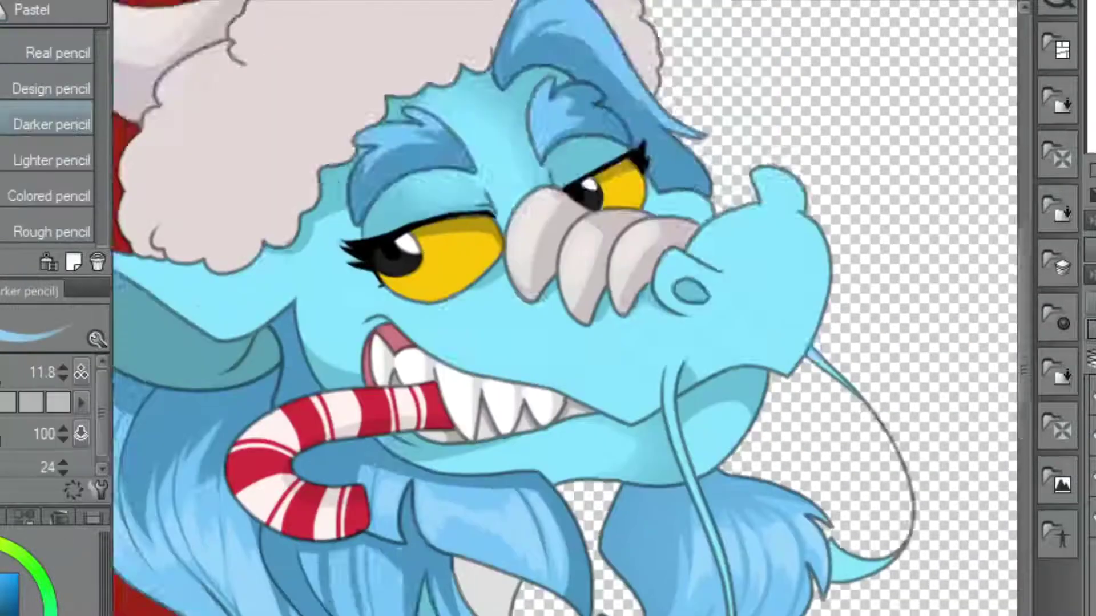
pyautogui.scroll(1, 537, 137)
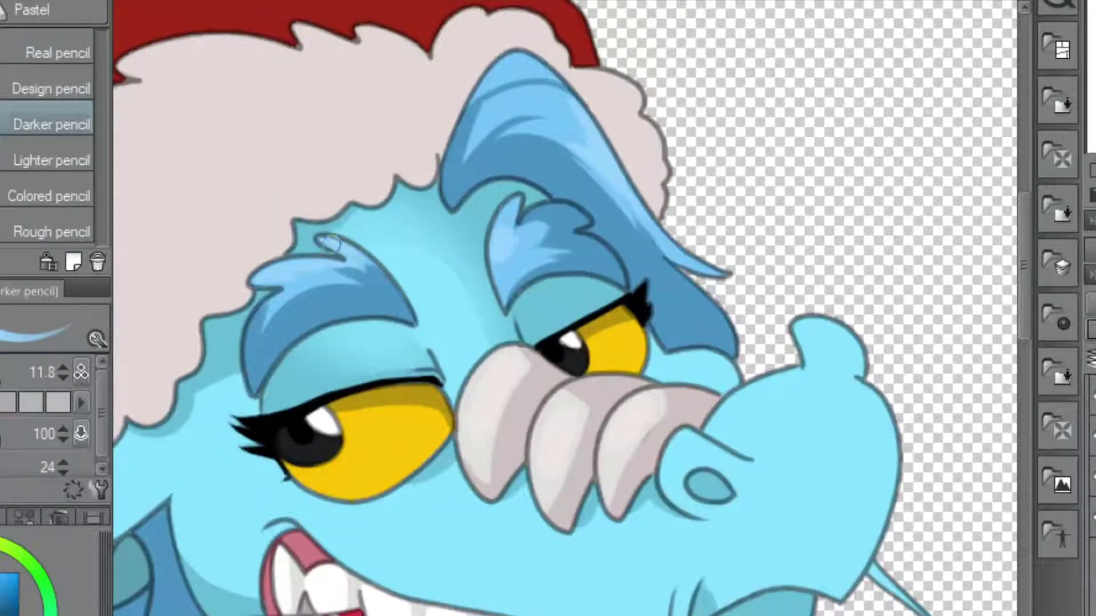
# - Select the inner ear and paint a dark teal shadow inside it with the Darker pencil at size 51.1
pyautogui.scroll(-3, 326, 238)
pyautogui.press('w')
pyautogui.click(343, 320)
pyautogui.scroll(1, 343, 319)
pyautogui.press('p')
pyautogui.moveTo(365, 320); pyautogui.dragTo(225, 290)
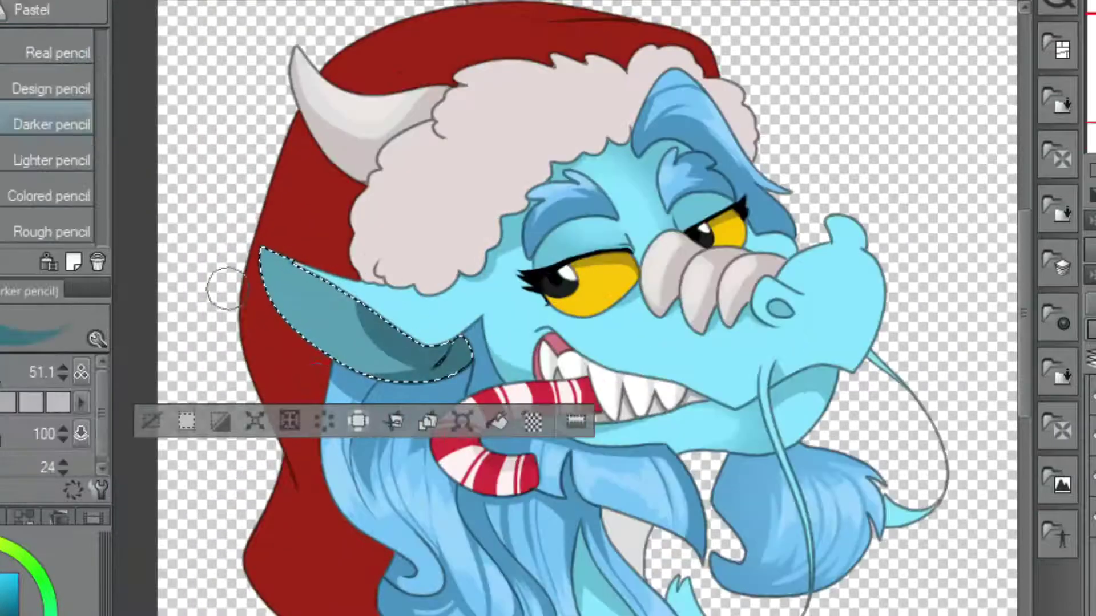
# - Soften the inner ear's shading with the airbrush, clear the selection, and smudge the ear with the Finger tip tool
pyautogui.press('b')
pyautogui.moveTo(296, 286); pyautogui.dragTo(434, 354)
pyautogui.hotkey('ctrl', 'd')
pyautogui.press('j')
pyautogui.scroll(3, 254, 225)
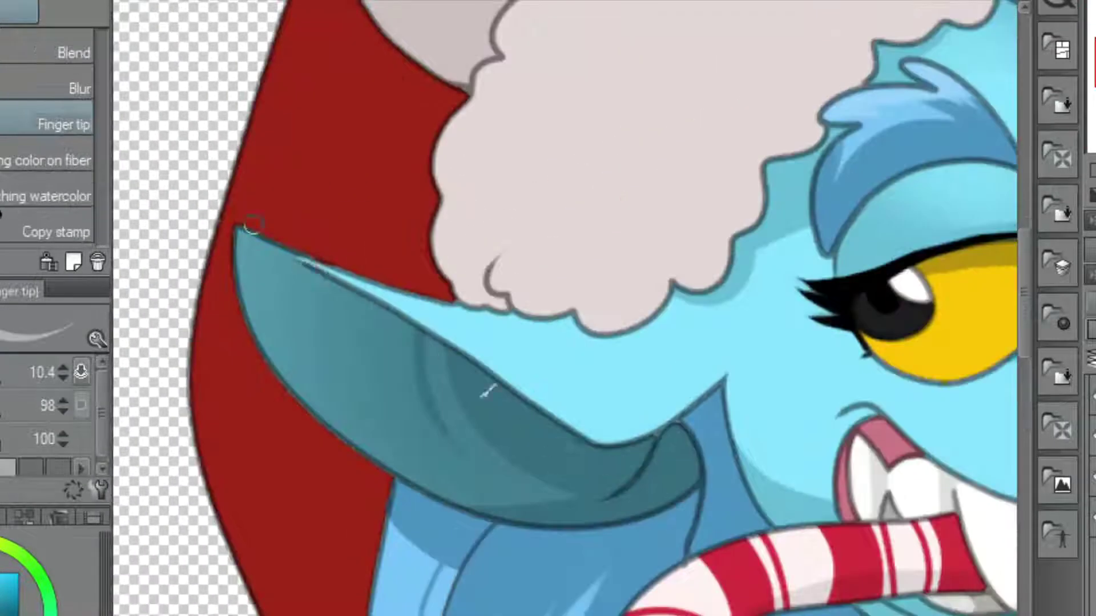
# - Select the red hat and paint dark red shadows around the horns, fur trim and ear
pyautogui.scroll(-5, 650, 424)
pyautogui.press('w')
pyautogui.click(942, 360)
pyautogui.press('i')
pyautogui.click(652, 172)
pyautogui.press('p')
pyautogui.scroll(2, 571, 308)
pyautogui.moveTo(354, 143); pyautogui.dragTo(411, 240)
pyautogui.moveTo(343, 171)
pyautogui.mouseDown()
pyautogui.moveTo(366, 399)
pyautogui.moveTo(514, 570)
pyautogui.mouseUp()
pyautogui.moveTo(320, 143)
pyautogui.mouseDown()
pyautogui.moveTo(400, 423)
pyautogui.moveTo(513, 582)
pyautogui.mouseUp()
pyautogui.moveTo(388, 331); pyautogui.dragTo(399, 514)
pyautogui.moveTo(570, 171); pyautogui.dragTo(513, 400)
# - Blend the red hat's shading with the airbrush and clear the selection
pyautogui.press('i')
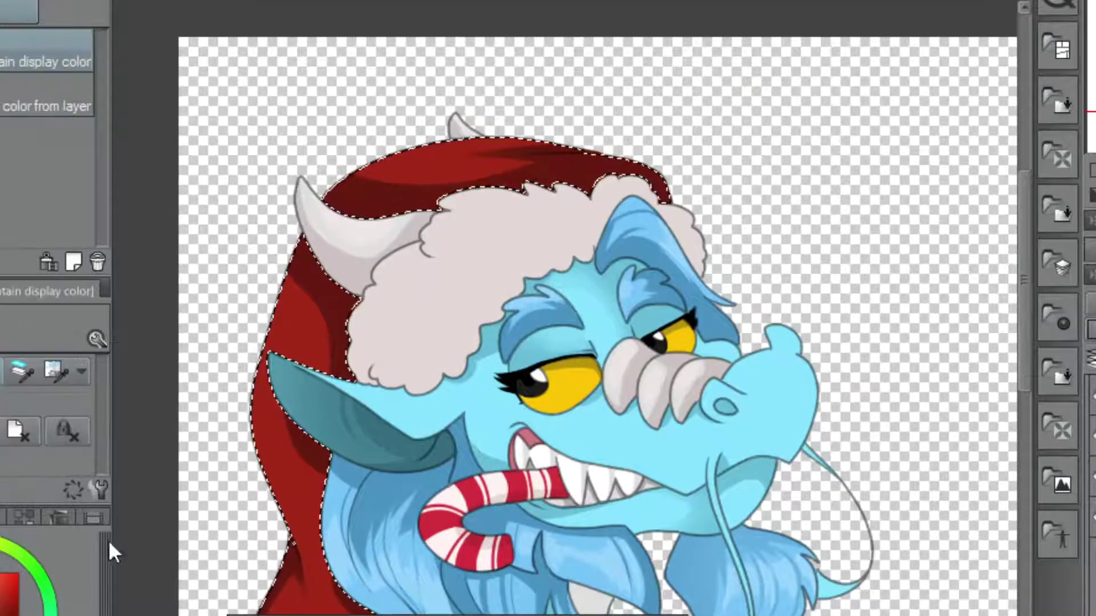
pyautogui.press('b')
pyautogui.scroll(-5, 778, 545)
pyautogui.press('m')
# - Select the hat's white fur and begin painting its greyish shadows with the Darker pencil
pyautogui.scroll(3, 627, 308)
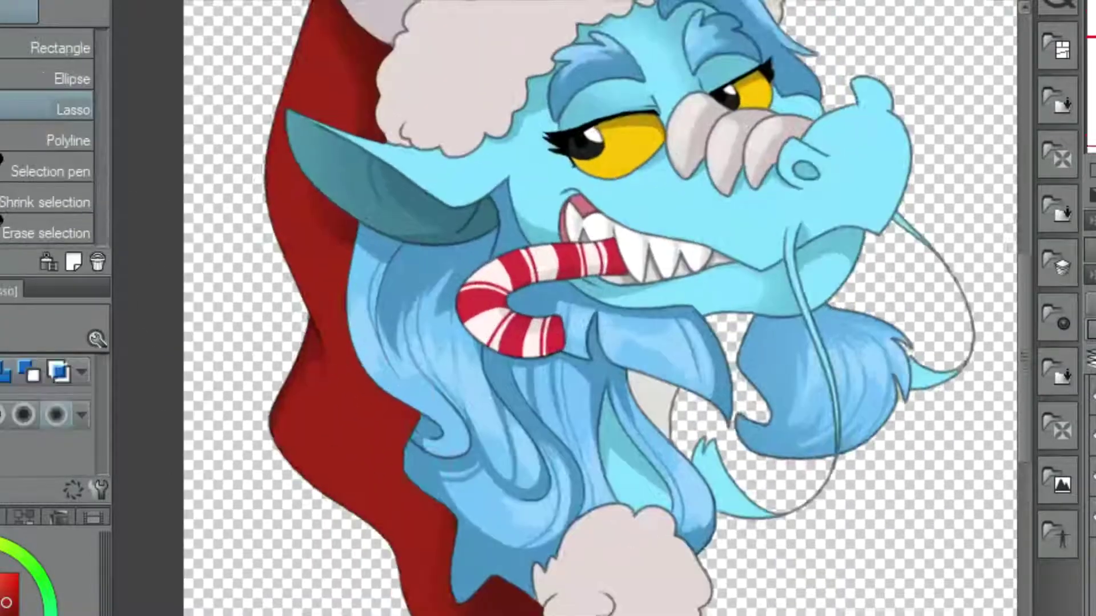
pyautogui.press('w')
pyautogui.click(674, 474)
pyautogui.press('i')
pyautogui.press('p')
pyautogui.moveTo(656, 434)
pyautogui.mouseDown()
pyautogui.moveTo(685, 502)
pyautogui.moveTo(624, 458)
pyautogui.moveTo(661, 416)
pyautogui.moveTo(628, 502)
pyautogui.mouseUp()
pyautogui.scroll(5, 627, 502)
pyautogui.moveTo(514, 268)
pyautogui.mouseDown()
pyautogui.moveTo(542, 297)
pyautogui.moveTo(462, 224)
pyautogui.moveTo(571, 171)
pyautogui.moveTo(685, 160)
pyautogui.moveTo(513, 246)
pyautogui.moveTo(599, 228)
pyautogui.mouseUp()
pyautogui.hotkey('ctrl', 'z')
pyautogui.hotkey('ctrl', 'z')
pyautogui.hotkey('ctrl', 'z')
pyautogui.hotkey('ctrl', 'z')
# - Reduce the brush size, paint clumpy greyish shadows across the fur trim and pompom, and clear the selection
pyautogui.press('[')
pyautogui.press('[')
pyautogui.press('[')
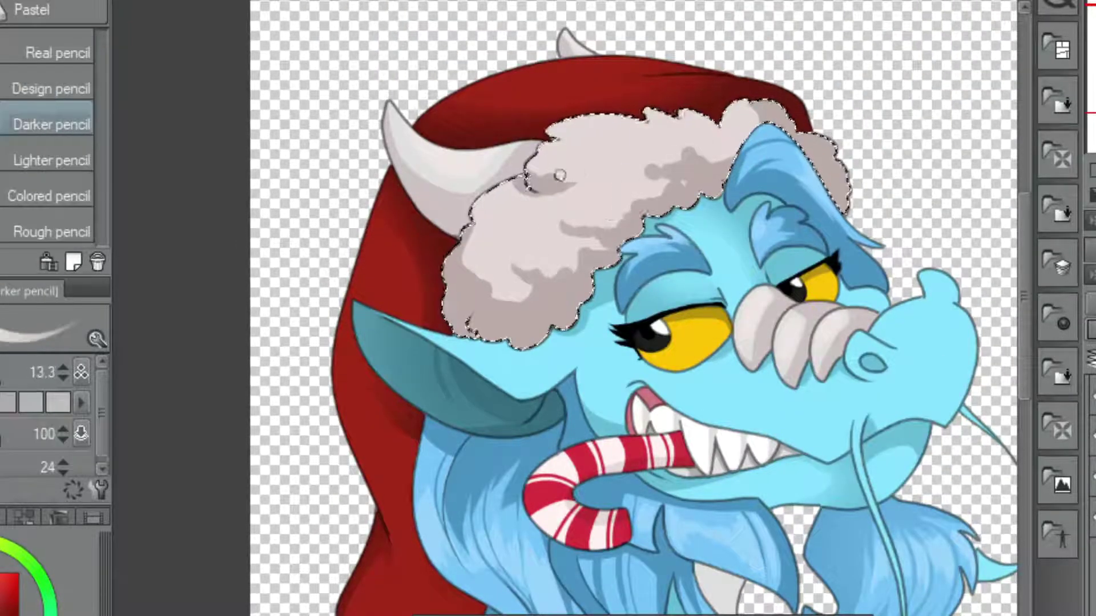
pyautogui.scroll(-5, 491, 311)
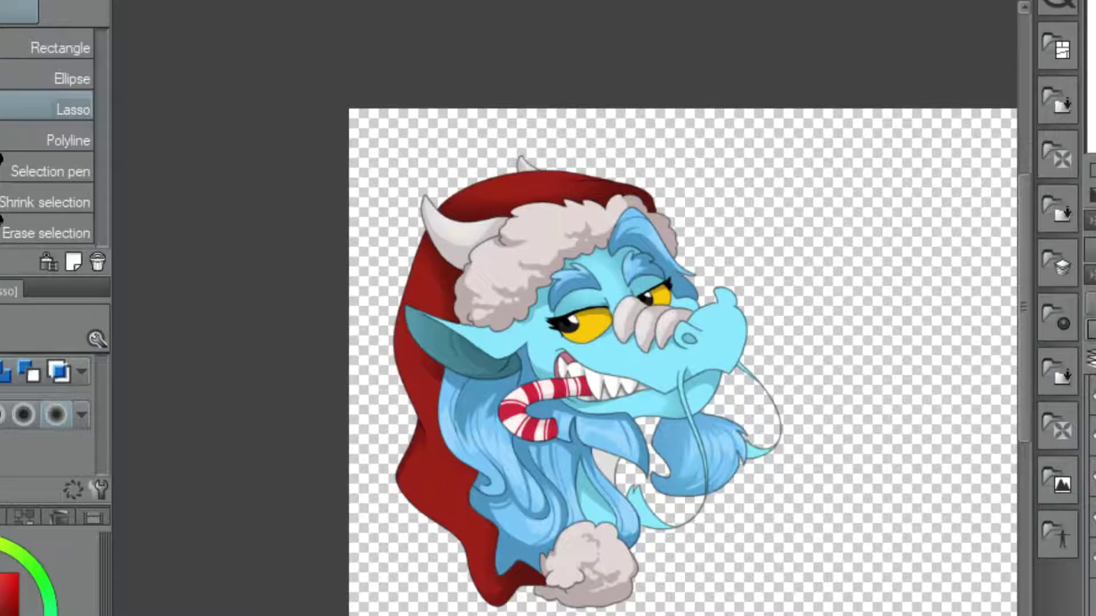
# - Outline the snout, chin and far whisker with a thick black contour using the Mapping pen
pyautogui.press('p')
pyautogui.scroll(5, 725, 366)
pyautogui.moveTo(759, 168); pyautogui.dragTo(707, 405)
pyautogui.moveTo(753, 171)
pyautogui.mouseDown()
pyautogui.moveTo(684, 117)
pyautogui.moveTo(605, 74)
pyautogui.mouseUp()
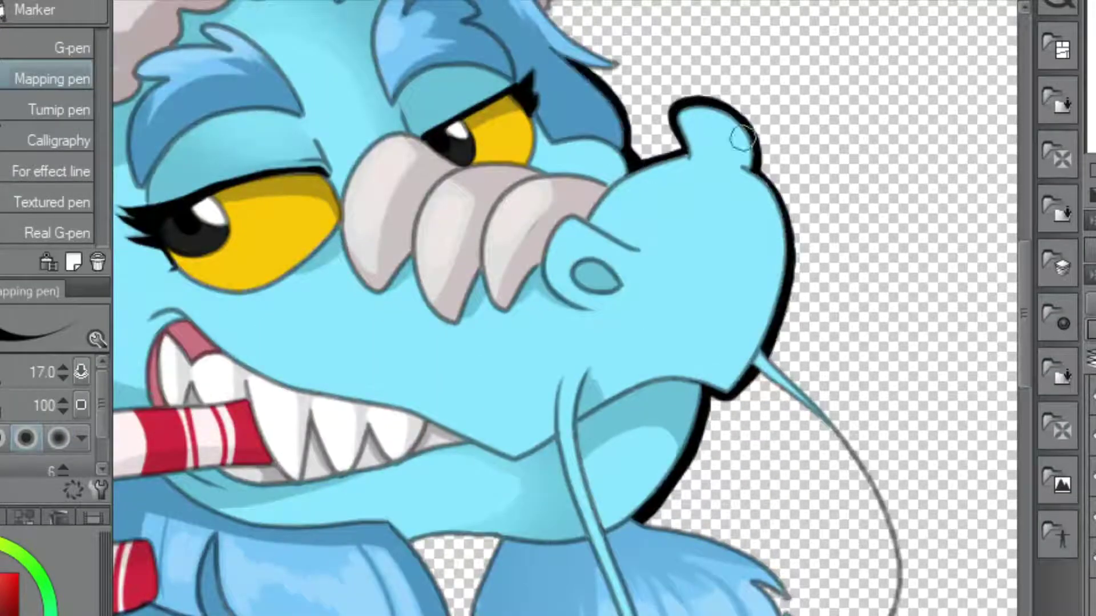
pyautogui.moveTo(765, 351); pyautogui.dragTo(900, 613)
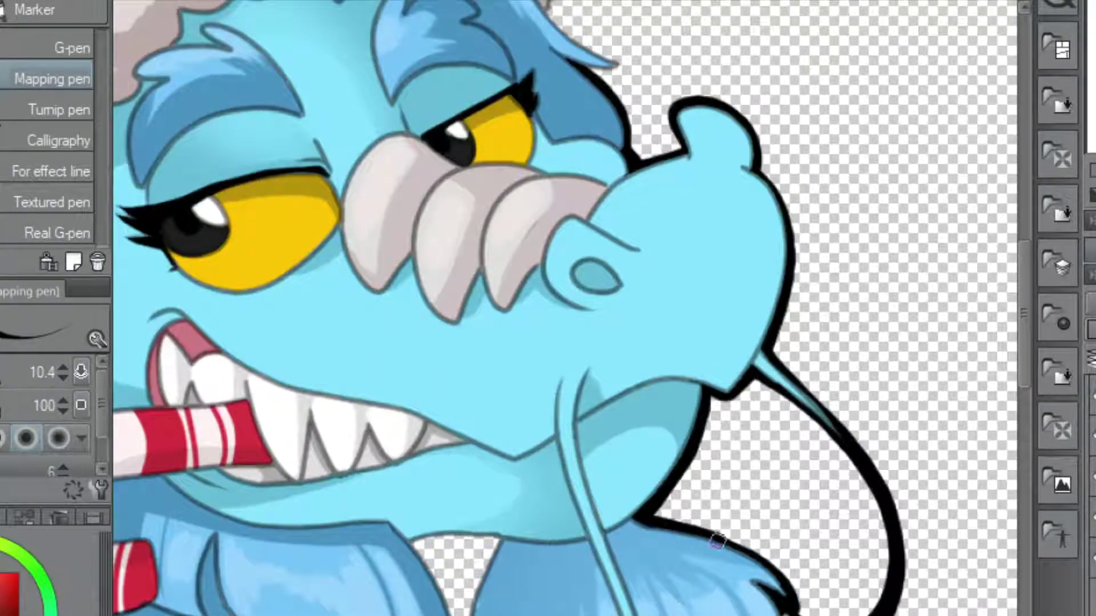
# - Continue the thick black contour around the beard tuft, lower whisker, pompom and hat tip with the Mapping pen
pyautogui.scroll(-8, 763, 378)
pyautogui.moveTo(784, 350)
pyautogui.mouseDown()
pyautogui.moveTo(628, 358)
pyautogui.moveTo(632, 297)
pyautogui.moveTo(563, 219)
pyautogui.moveTo(567, 248)
pyautogui.moveTo(574, 160)
pyautogui.moveTo(570, 266)
pyautogui.moveTo(474, 244)
pyautogui.moveTo(483, 242)
pyautogui.moveTo(498, 353)
pyautogui.moveTo(584, 419)
pyautogui.moveTo(765, 354)
pyautogui.moveTo(639, 467)
pyautogui.mouseUp()
pyautogui.moveTo(764, 365); pyautogui.dragTo(640, 466)
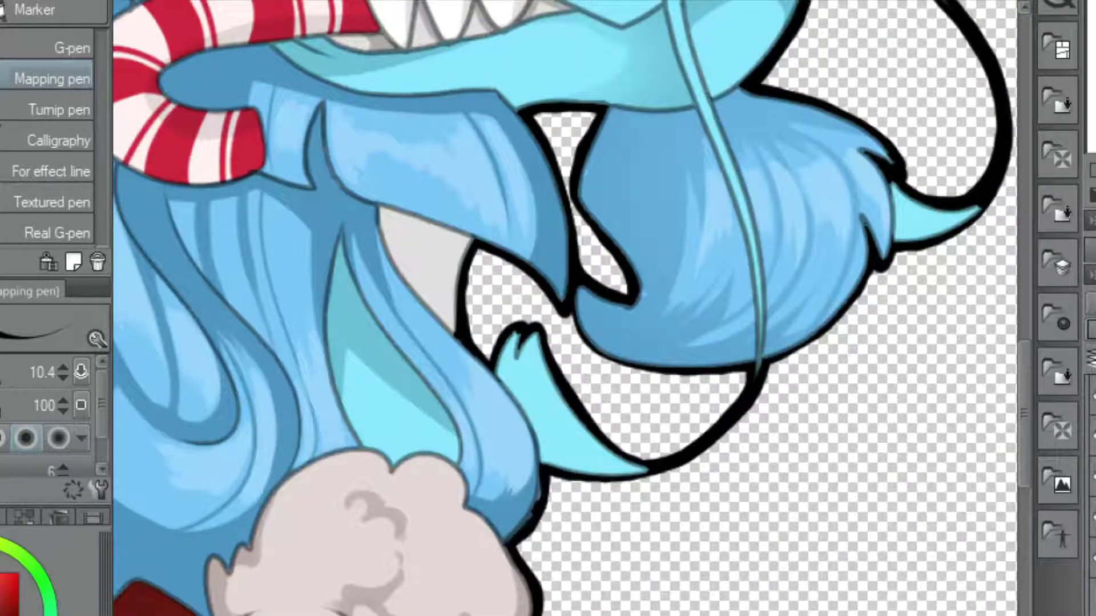
pyautogui.scroll(-6, 565, 309)
pyautogui.moveTo(687, 341); pyautogui.dragTo(538, 435)
pyautogui.scroll(-5, 371, 326)
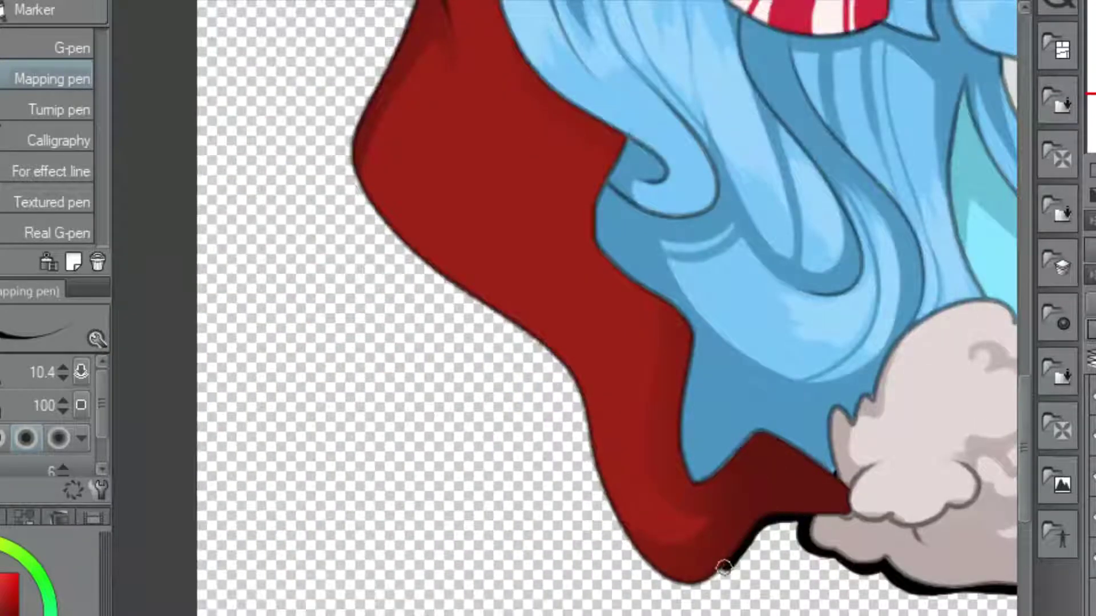
# - Complete the thick black contour around the fur trim, horns and hat with the Mapping pen at size 12.0
pyautogui.scroll(3, 568, 326)
pyautogui.scroll(3, 799, 457)
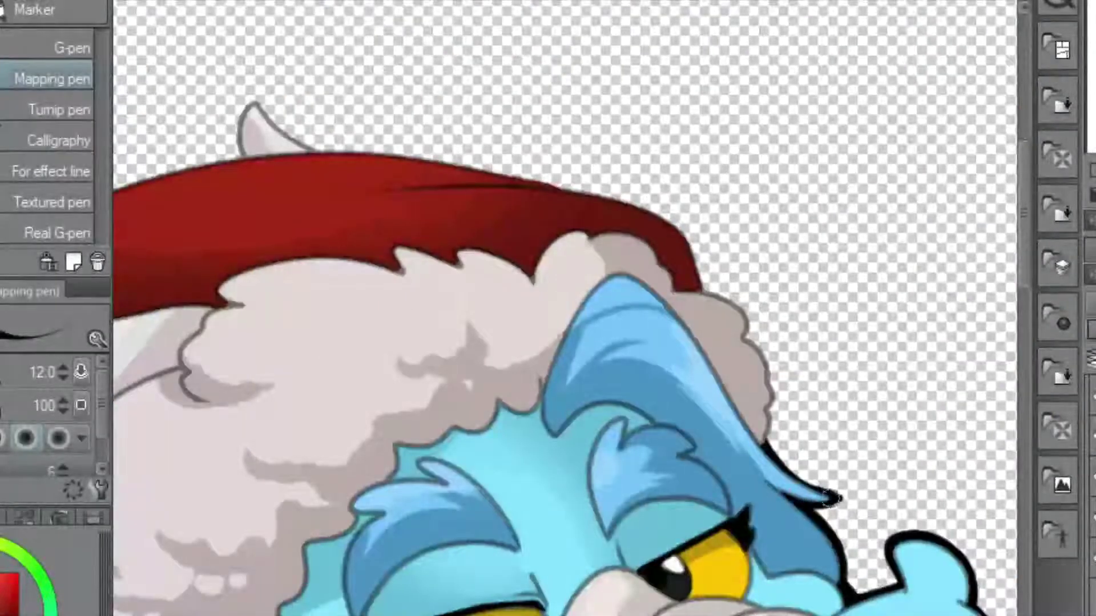
pyautogui.moveTo(754, 420)
pyautogui.mouseDown()
pyautogui.moveTo(685, 244)
pyautogui.moveTo(252, 108)
pyautogui.moveTo(674, 343)
pyautogui.moveTo(627, 434)
pyautogui.mouseUp()
pyautogui.scroll(-5, 628, 434)
pyautogui.moveTo(742, 154); pyautogui.dragTo(674, 571)
pyautogui.scroll(-5, 673, 571)
pyautogui.moveTo(684, 257); pyautogui.dragTo(616, 613)
pyautogui.scroll(-5, 617, 614)
pyautogui.scroll(-5, 805, 521)
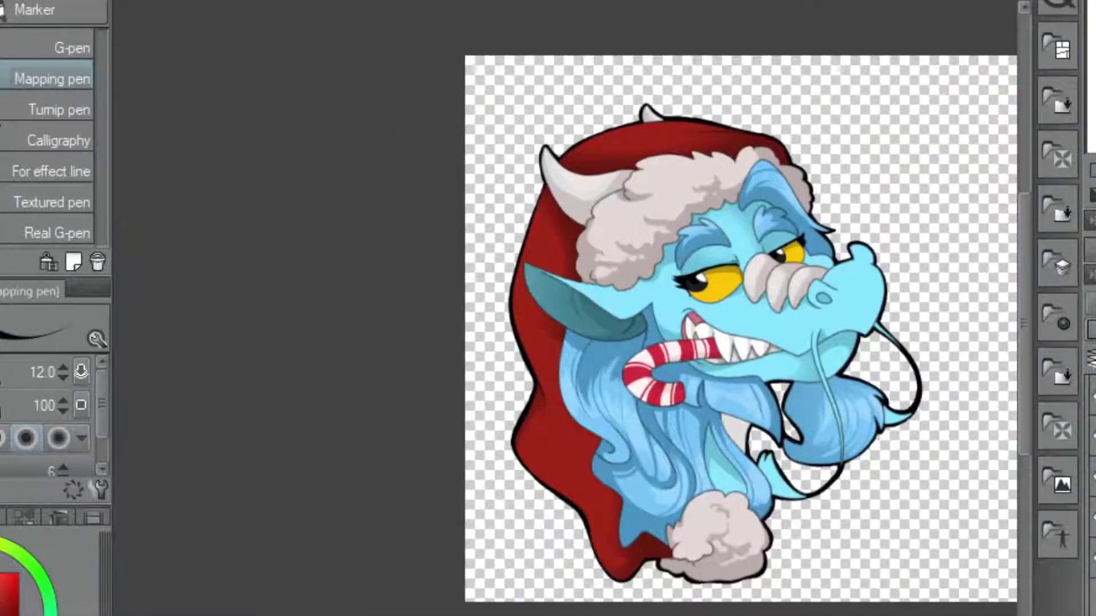
# - Sign the artwork on the hat's lower tip and blend the hat's shadow beside the hair with the Finger tip tool
pyautogui.scroll(5, 656, 514)
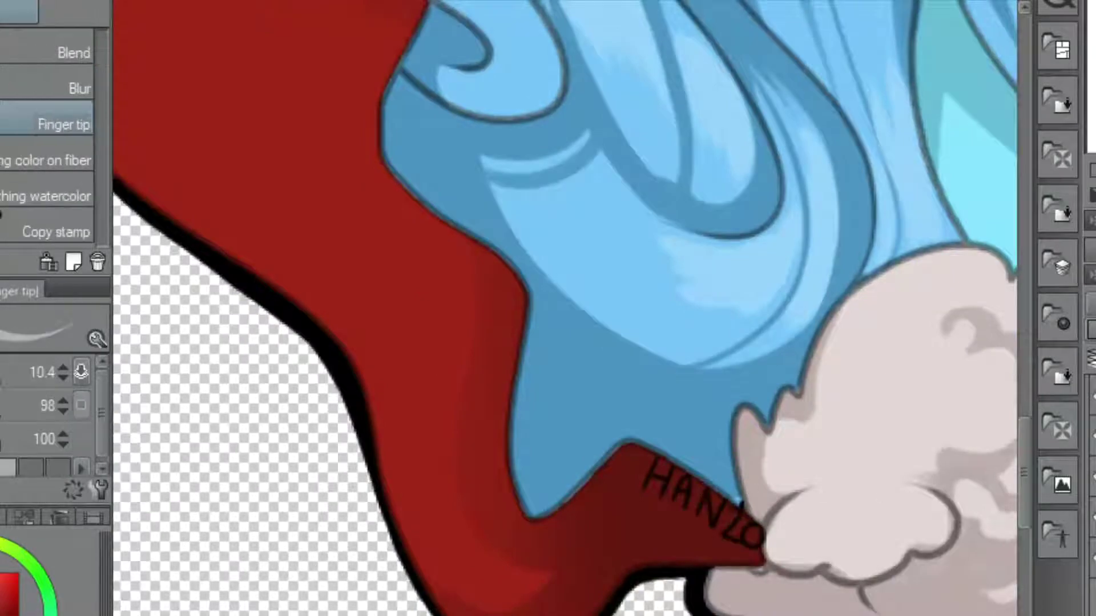
pyautogui.press('j')
pyautogui.scroll(1, 645, 453)
pyautogui.scroll(3, 609, 468)
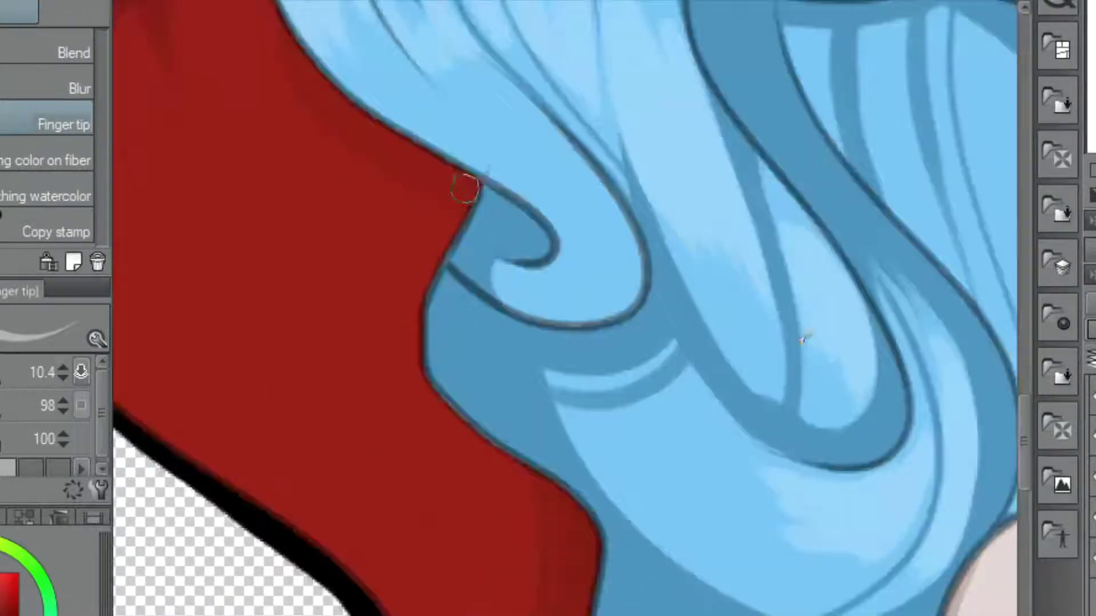
pyautogui.scroll(-6, 616, 215)
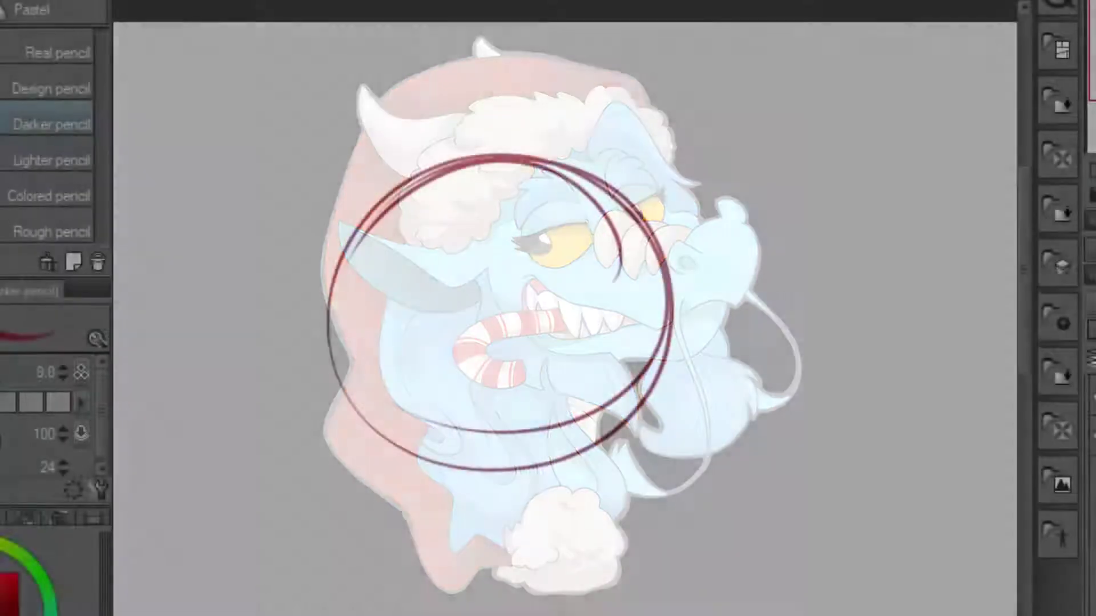
# - Sketch a round dark red head shape with curved centre and eye guidelines on a blank canvas
pyautogui.hotkey('ctrl', 'z')
pyautogui.moveTo(650, 336); pyautogui.dragTo(548, 465)
pyautogui.moveTo(639, 228); pyautogui.dragTo(519, 474)
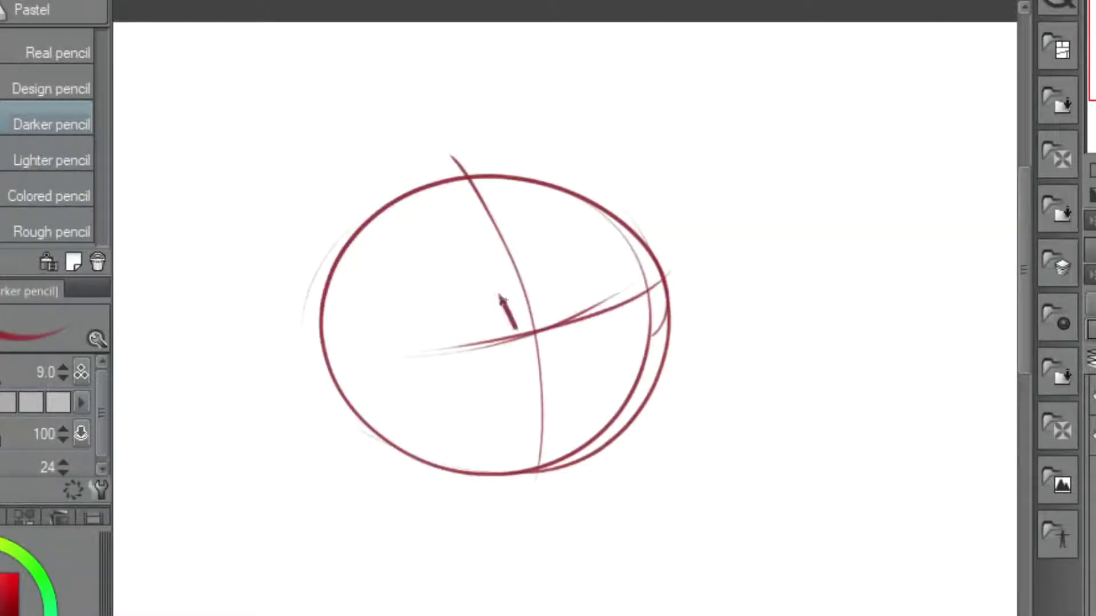
# - Sketch half-closed eyes with lashes, arched eyebrows and a broad nose over the head guidelines
pyautogui.moveTo(514, 325); pyautogui.dragTo(380, 332)
pyautogui.moveTo(360, 329); pyautogui.dragTo(505, 291)
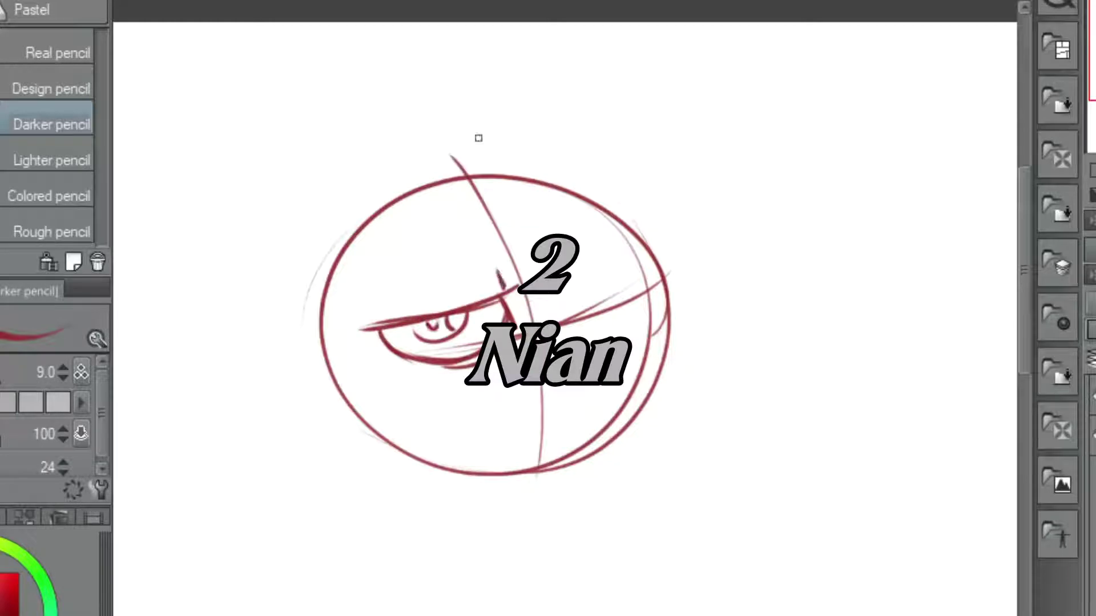
pyautogui.moveTo(496, 224); pyautogui.dragTo(352, 268)
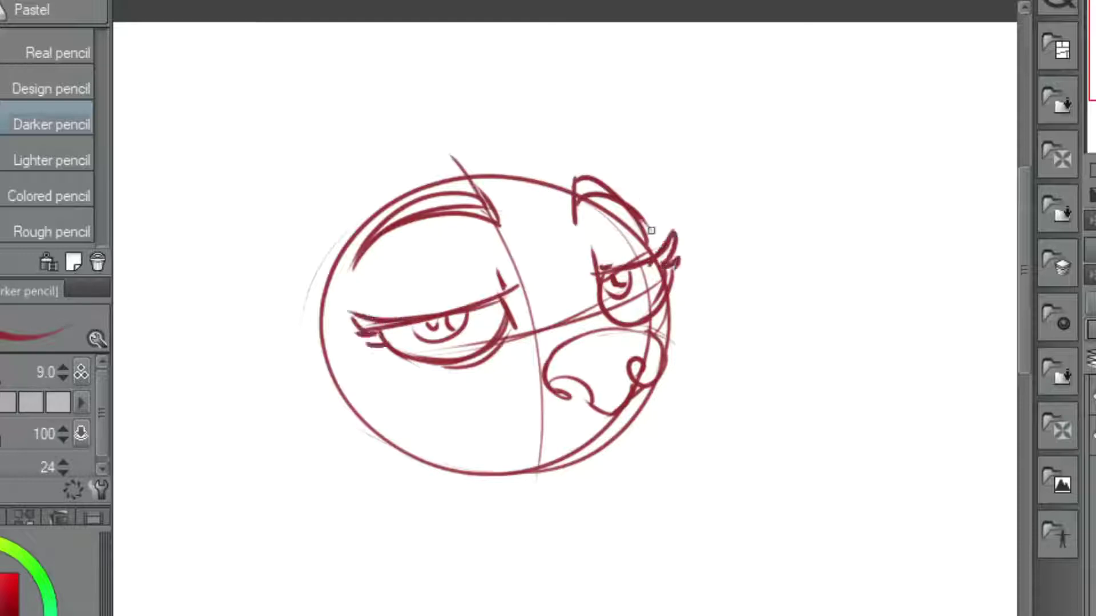
# - Sketch a line across the brows, an open grinning mouth with tongue and small fangs, and the rounded cheek and jaw
pyautogui.moveTo(545, 148); pyautogui.dragTo(323, 237)
pyautogui.moveTo(777, 519); pyautogui.dragTo(800, 592)
pyautogui.moveTo(695, 366); pyautogui.dragTo(733, 528)
pyautogui.moveTo(703, 385)
pyautogui.mouseDown()
pyautogui.moveTo(647, 573)
pyautogui.moveTo(622, 539)
pyautogui.mouseUp()
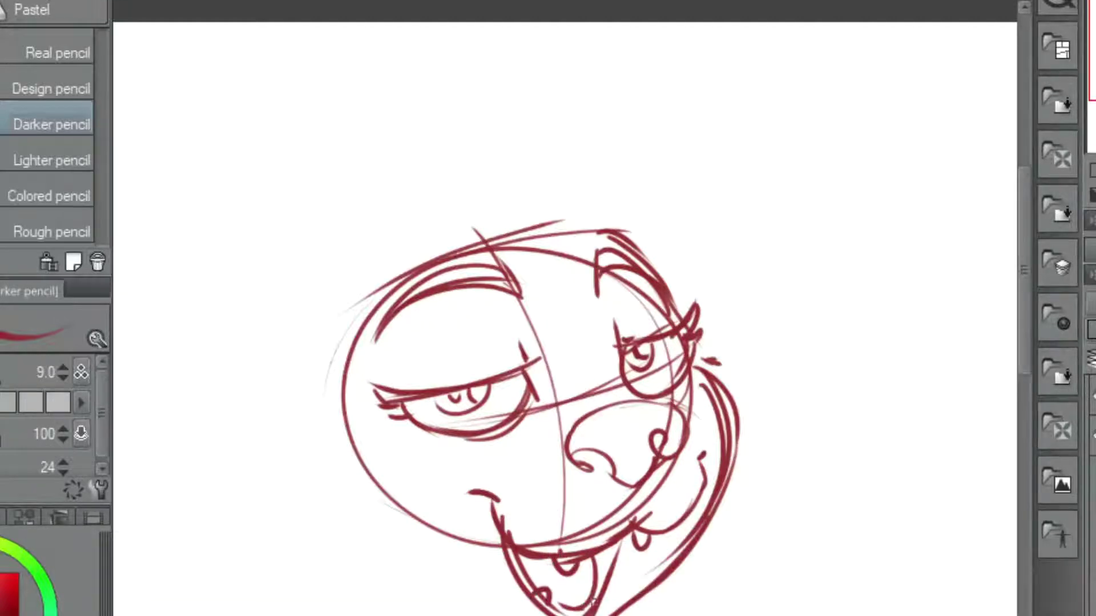
# - Sketch the domed top of the head and a long pointed shape hanging down behind the face
pyautogui.scroll(-1, 513, 605)
pyautogui.moveTo(433, 197); pyautogui.dragTo(656, 337)
pyautogui.moveTo(274, 257); pyautogui.dragTo(422, 216)
pyautogui.moveTo(262, 217); pyautogui.dragTo(240, 436)
pyautogui.moveTo(268, 536); pyautogui.dragTo(503, 299)
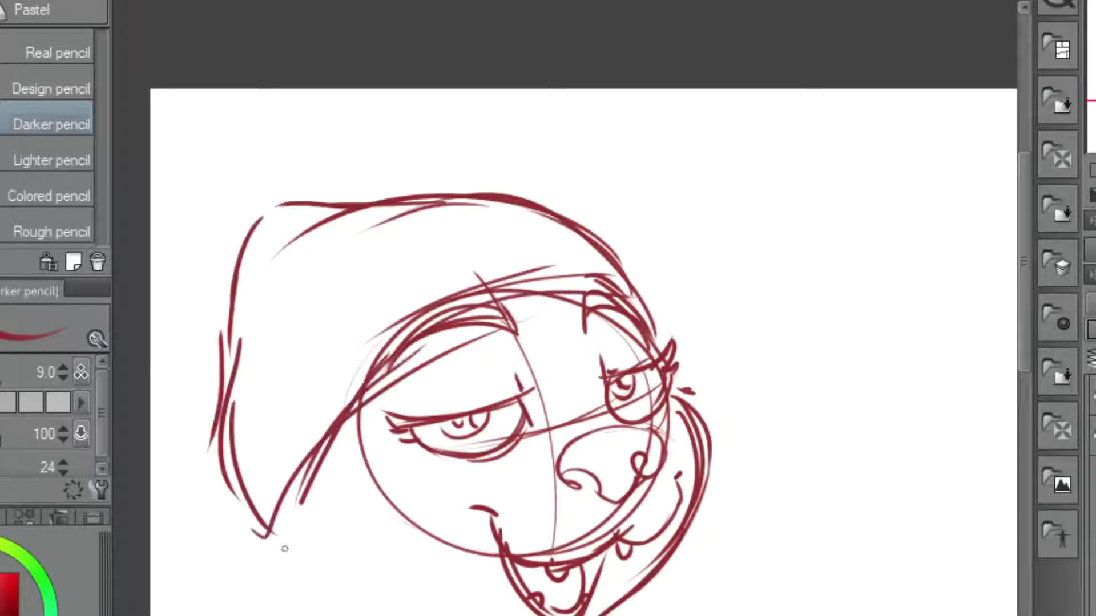
# - Sketch headphones with a large oval ear cup over the side of the head and a curved headband above it
pyautogui.moveTo(296, 385); pyautogui.dragTo(205, 485)
pyautogui.moveTo(325, 204); pyautogui.dragTo(462, 191)
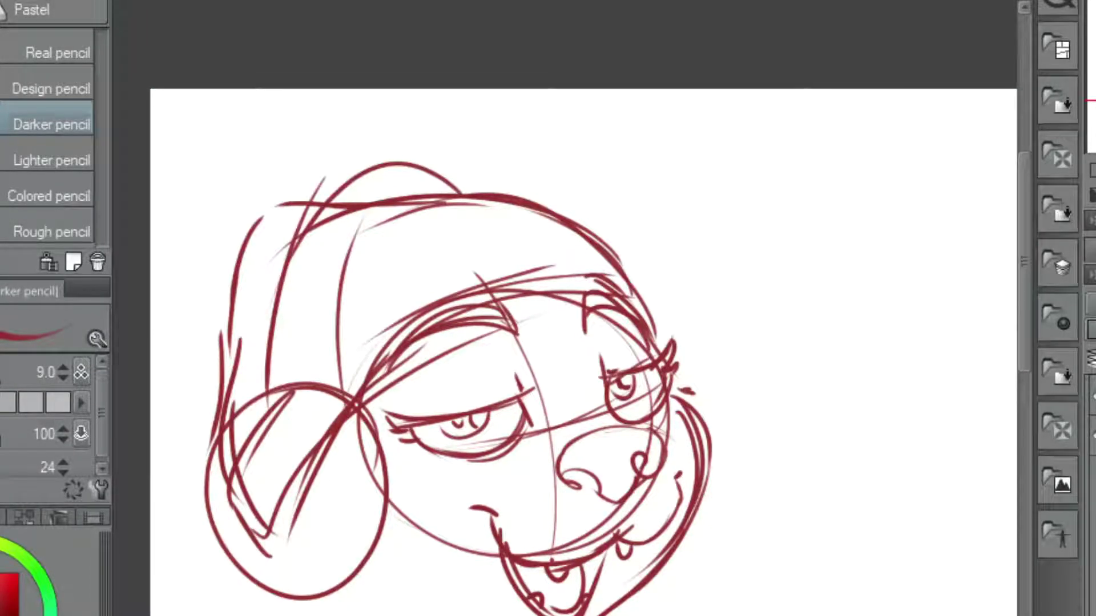
pyautogui.moveTo(362, 404); pyautogui.dragTo(308, 606)
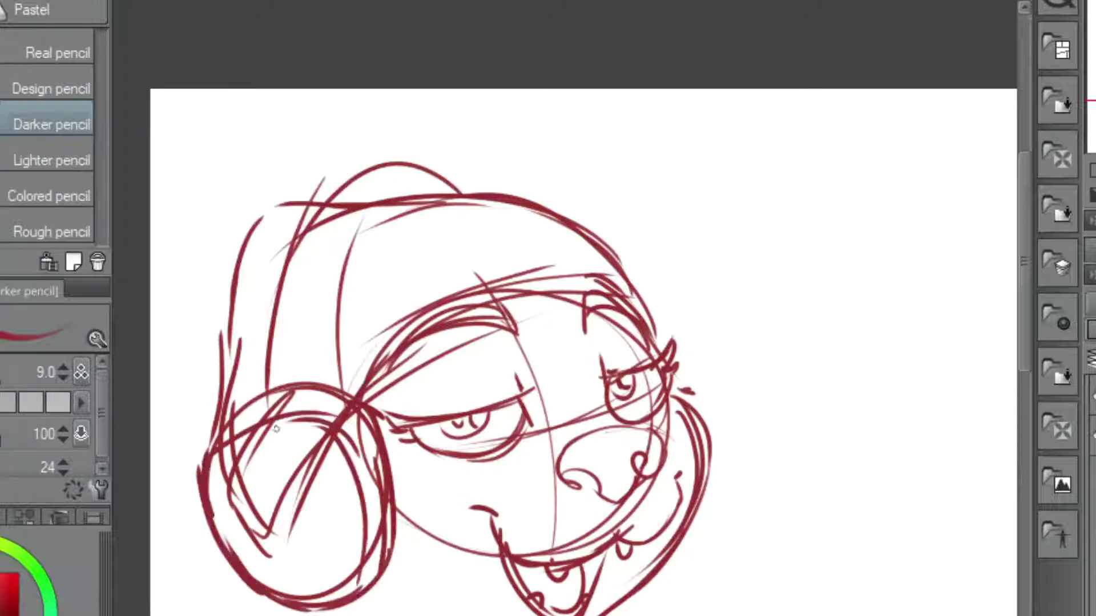
pyautogui.moveTo(322, 194); pyautogui.dragTo(460, 202)
pyautogui.moveTo(368, 211); pyautogui.dragTo(336, 400)
# - Sketch the lower jaw line and a collar of shaggy fur tufts around the neck
pyautogui.scroll(-4, 286, 345)
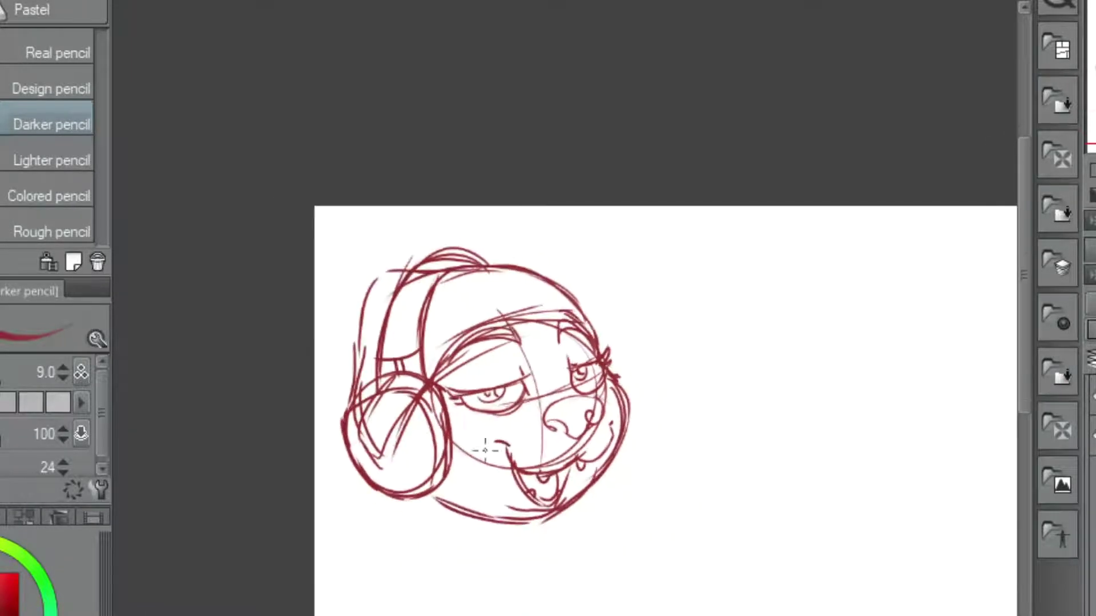
pyautogui.scroll(2, 567, 562)
pyautogui.moveTo(343, 490); pyautogui.dragTo(328, 513)
pyautogui.moveTo(326, 533); pyautogui.dragTo(368, 533)
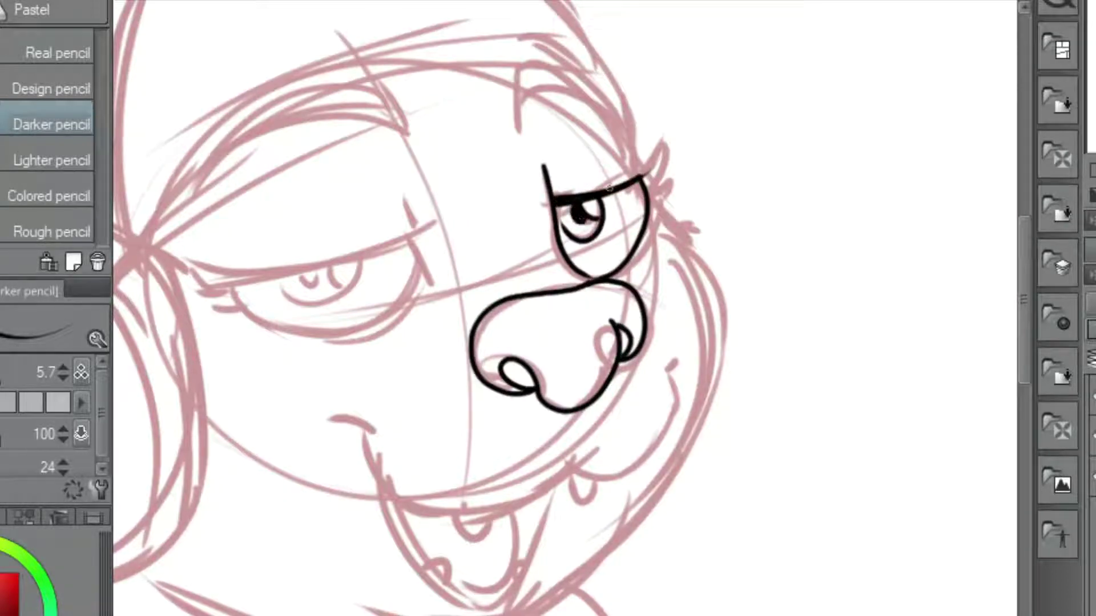
# - Ink the cheek contour, mouth, eyebrows and front neck fur in black over the faded sketch with the Darker pencil at size 5.7
pyautogui.moveTo(701, 252); pyautogui.dragTo(524, 615)
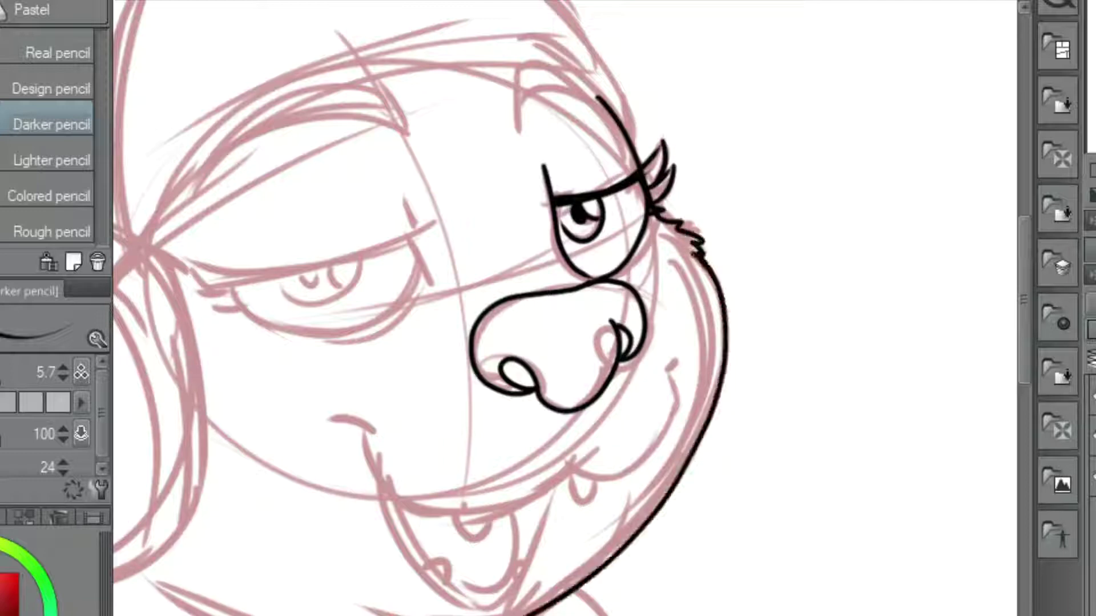
pyautogui.moveTo(587, 475); pyautogui.dragTo(341, 432)
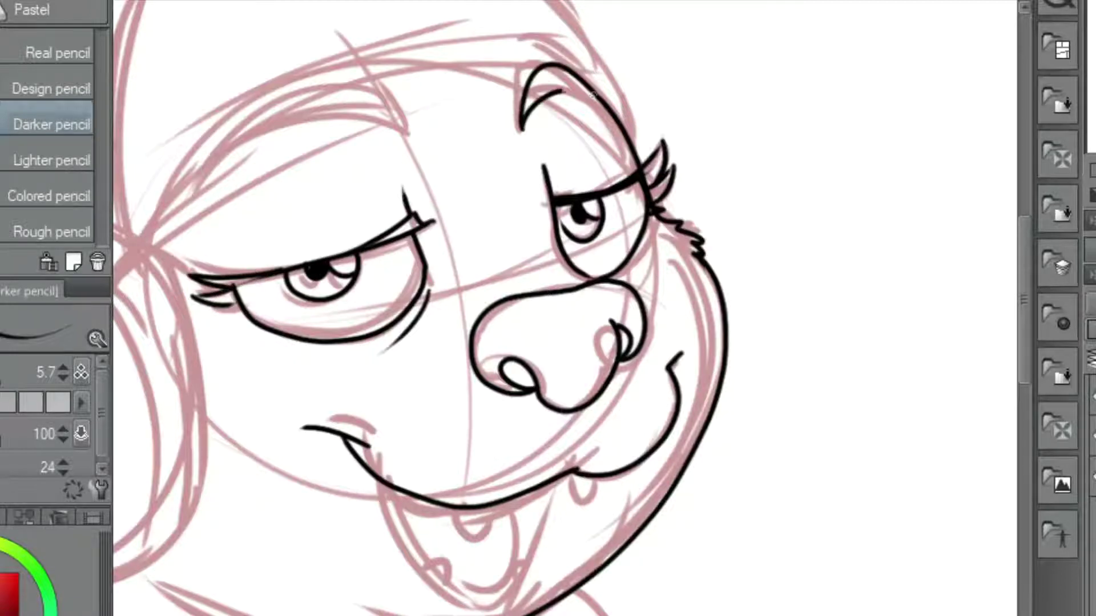
pyautogui.moveTo(530, 240); pyautogui.dragTo(576, 46)
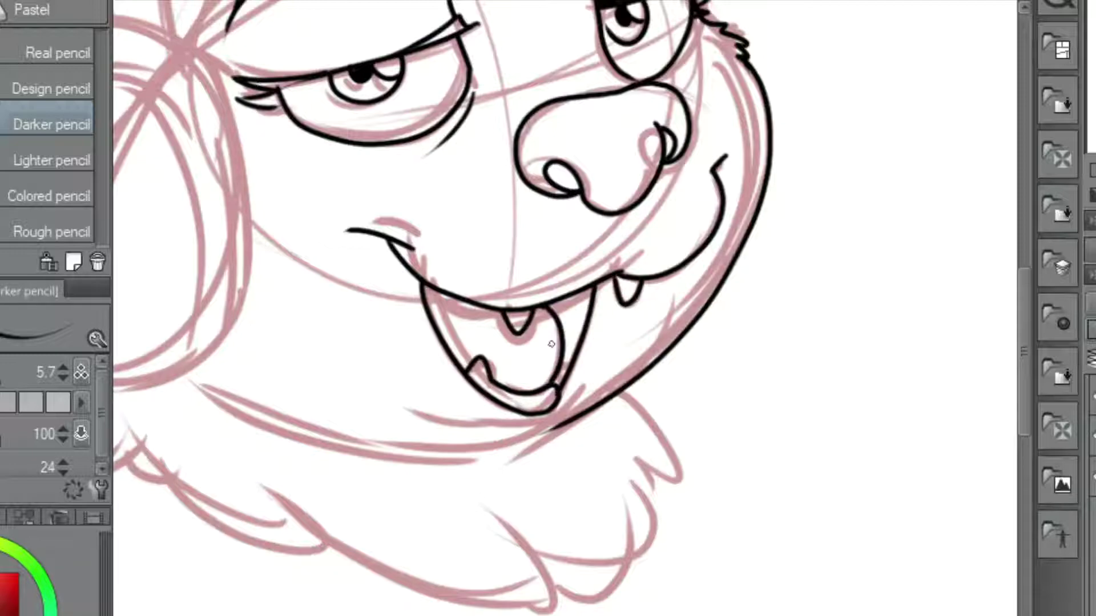
pyautogui.moveTo(623, 393); pyautogui.dragTo(612, 570)
pyautogui.scroll(-2, 565, 308)
pyautogui.moveTo(367, 404); pyautogui.dragTo(966, 245)
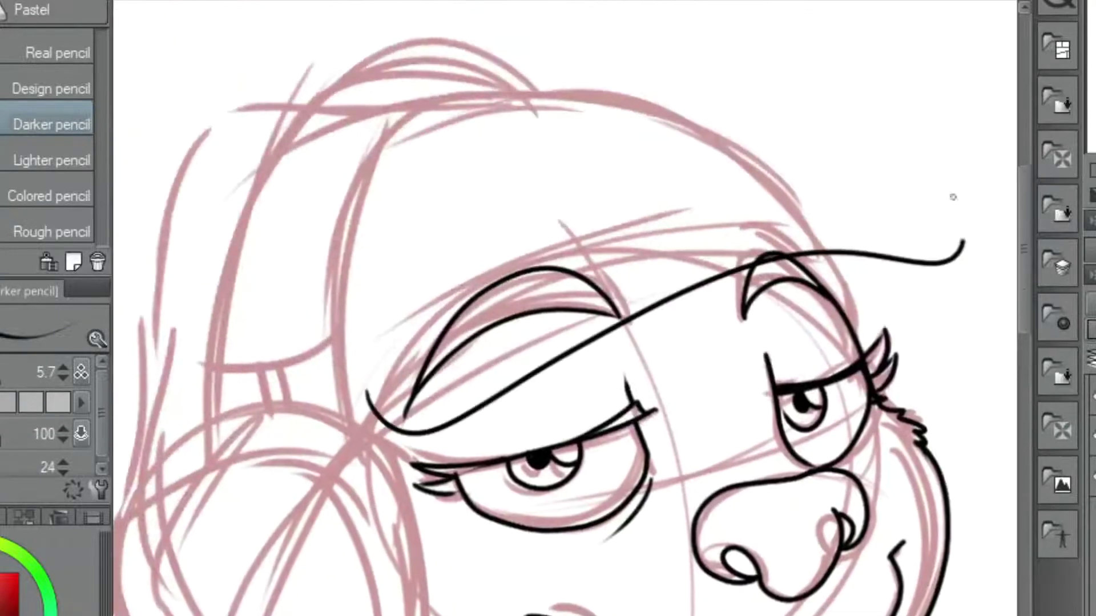
pyautogui.hotkey('ctrl', 'z')
pyautogui.moveTo(611, 240); pyautogui.dragTo(965, 149)
pyautogui.scroll(-2, 503, 187)
pyautogui.scroll(-1, 503, 187)
pyautogui.hotkey('ctrl', 'z')
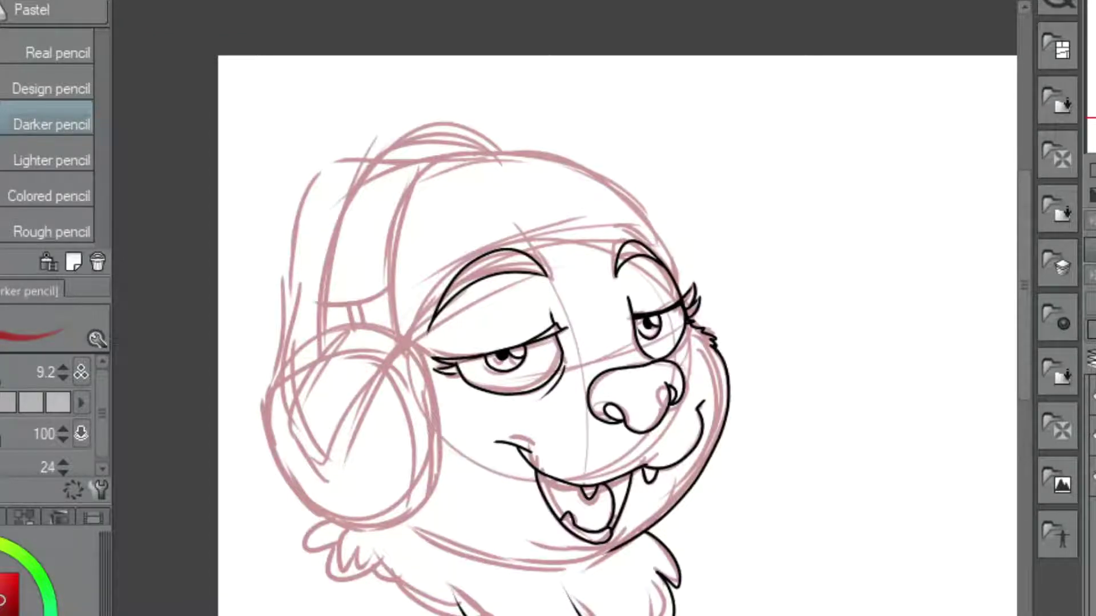
# - Sketch a cap over the forehead with a pointed brim, a curved band and a rounded front with the Darker pencil at size 9.2
pyautogui.moveTo(634, 197); pyautogui.dragTo(451, 291)
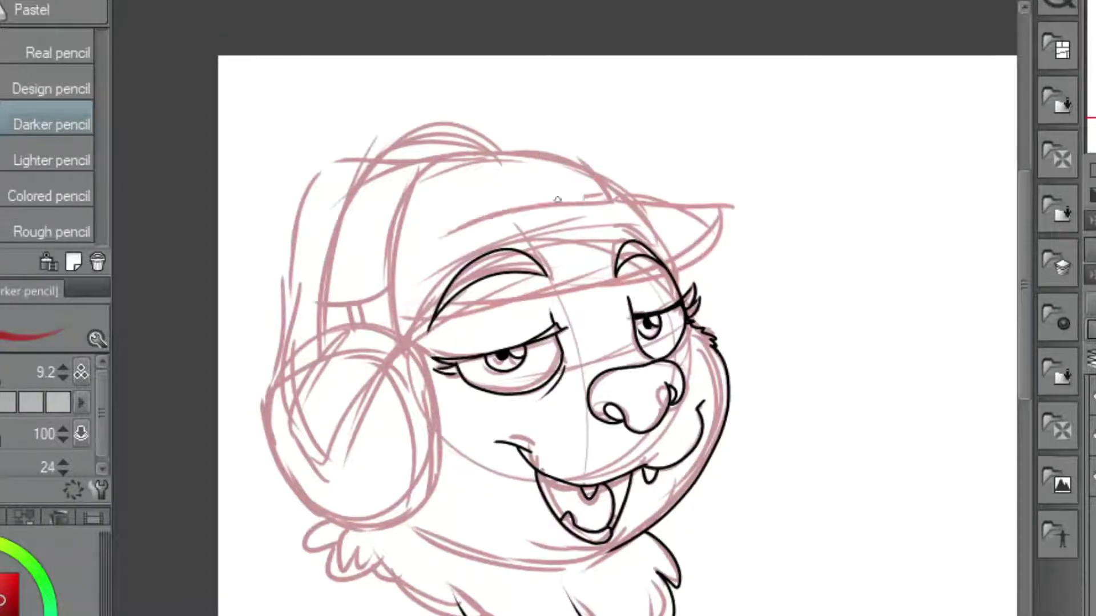
pyautogui.moveTo(574, 135); pyautogui.dragTo(622, 189)
pyautogui.moveTo(605, 163); pyautogui.dragTo(408, 216)
pyautogui.moveTo(592, 75); pyautogui.dragTo(440, 137)
# - Shift the drawing slightly lower on the canvas and sketch the cap's tall crown and the bulge behind the headband
pyautogui.press('k')
pyautogui.moveTo(805, 547)
pyautogui.mouseDown()
pyautogui.moveTo(823, 574)
pyautogui.moveTo(931, 274)
pyautogui.mouseUp()
pyautogui.press('p')
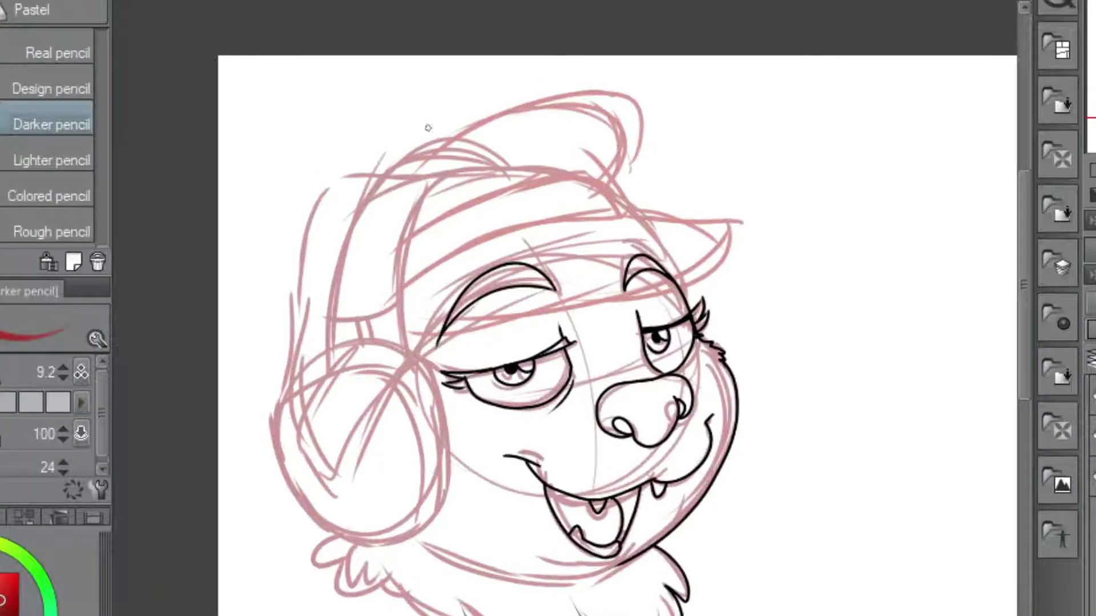
pyautogui.moveTo(525, 77)
pyautogui.mouseDown()
pyautogui.moveTo(327, 192)
pyautogui.moveTo(262, 301)
pyautogui.moveTo(373, 321)
pyautogui.mouseUp()
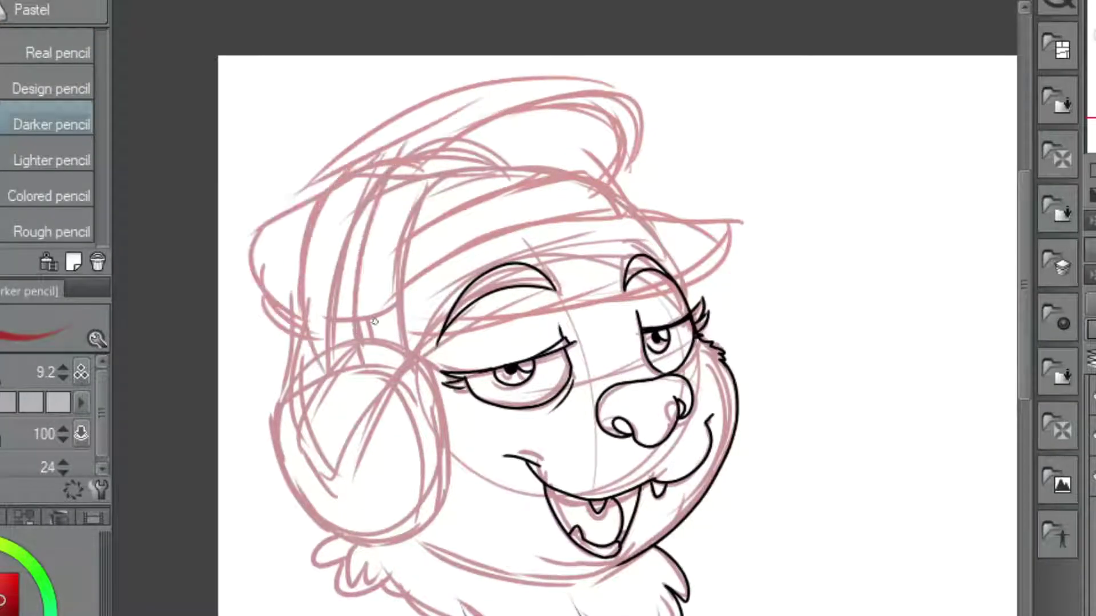
# - Ink the fur tufts below the ear cup and along the neck in black with the Darker pencil at size 5.0
pyautogui.scroll(2, 374, 362)
pyautogui.moveTo(374, 362); pyautogui.dragTo(376, 89)
pyautogui.moveTo(299, 448); pyautogui.dragTo(327, 502)
pyautogui.moveTo(250, 416); pyautogui.dragTo(253, 510)
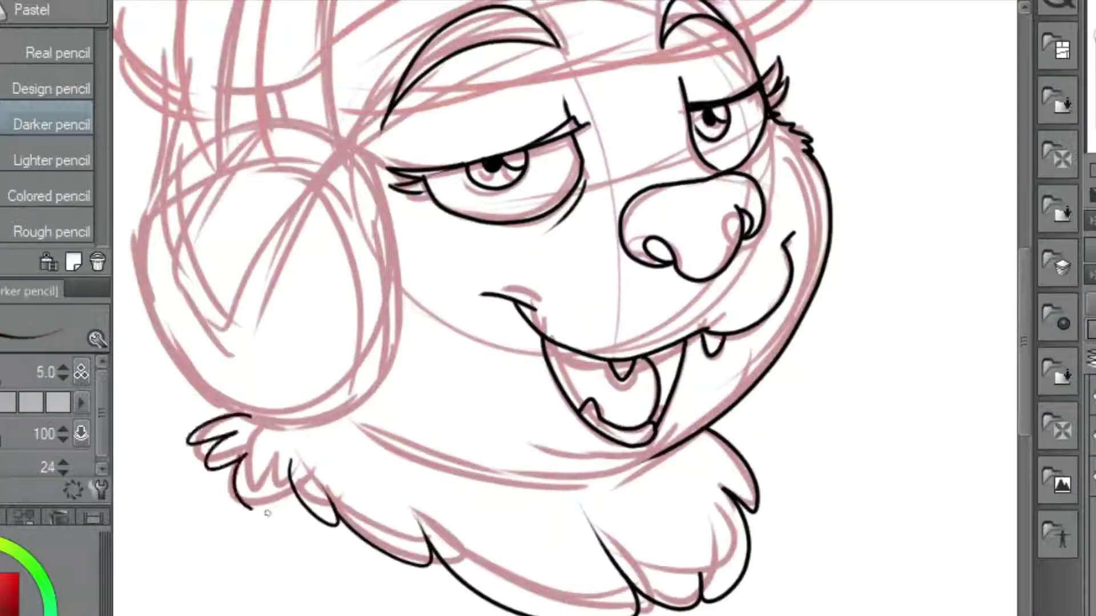
pyautogui.moveTo(362, 351); pyautogui.dragTo(442, 555)
# - Ink the cap's brim, curved band, tall crown and rear bulge in black
pyautogui.moveTo(420, 256); pyautogui.dragTo(871, 205)
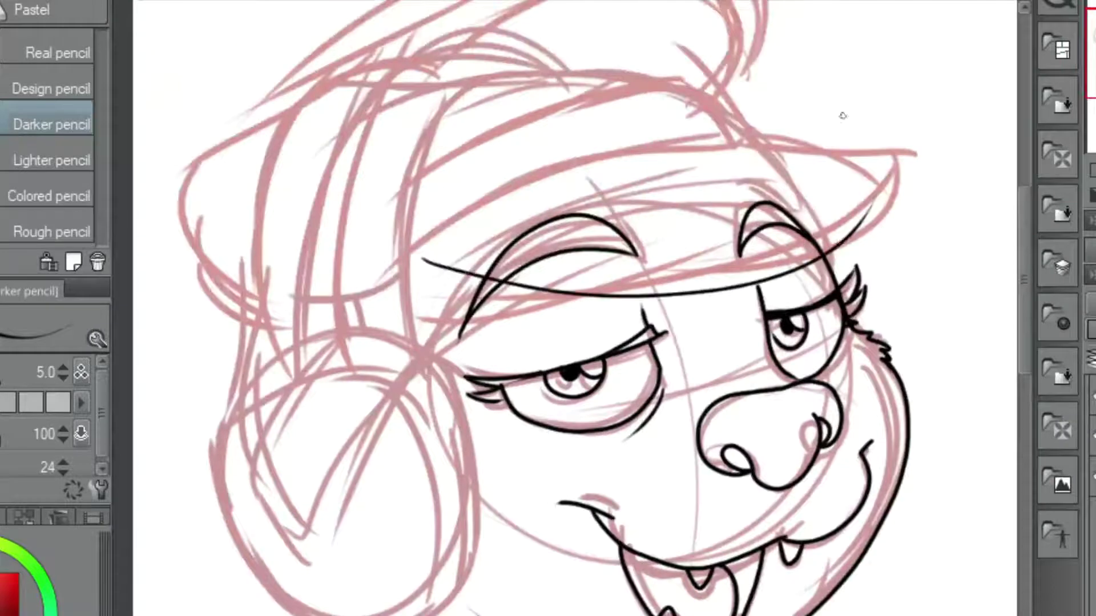
pyautogui.moveTo(411, 191); pyautogui.dragTo(676, 80)
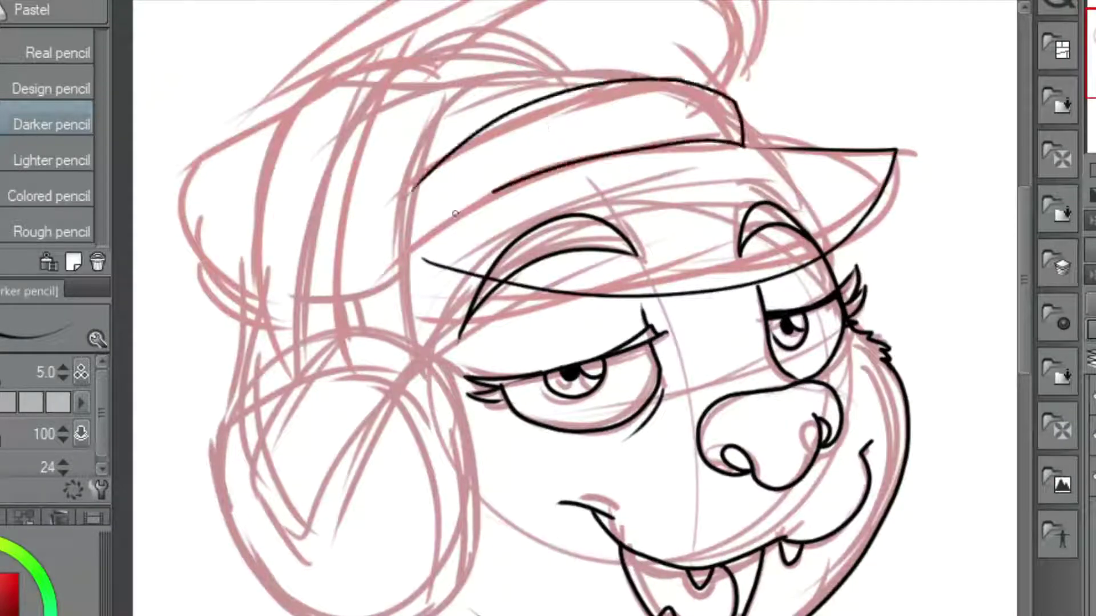
pyautogui.moveTo(399, 285); pyautogui.dragTo(416, 391)
pyautogui.moveTo(751, 82)
pyautogui.mouseDown()
pyautogui.moveTo(328, 198)
pyautogui.moveTo(411, 395)
pyautogui.moveTo(607, 342)
pyautogui.moveTo(490, 375)
pyautogui.mouseUp()
# - Erase the eyebrow lines covered by the cap with the Hard eraser at size 45.2 and ink small creases above the cap band
pyautogui.press('e')
pyautogui.moveTo(626, 380); pyautogui.dragTo(812, 298)
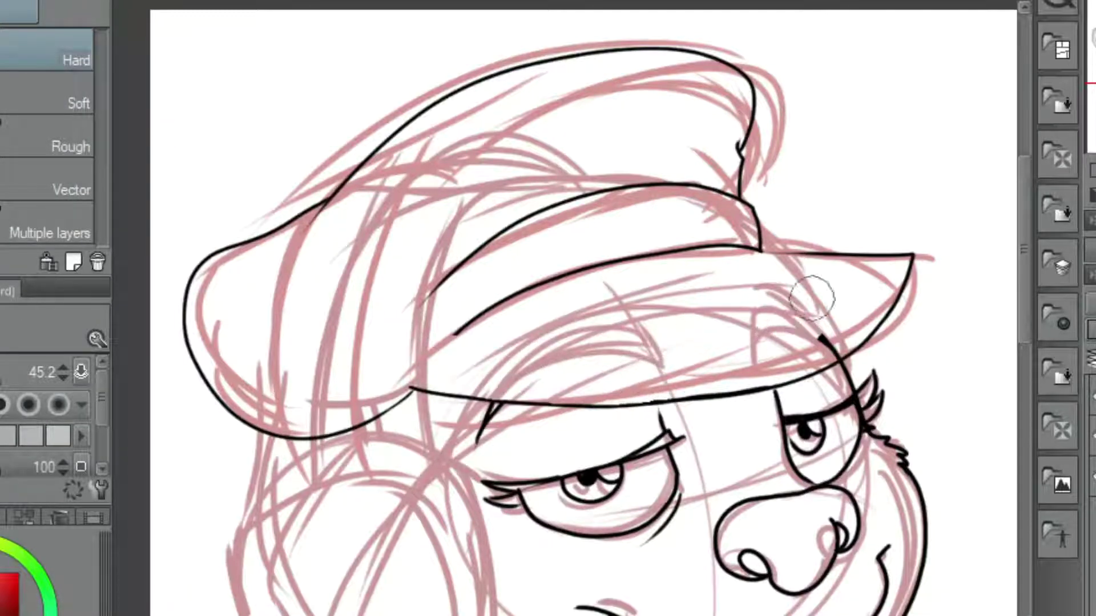
pyautogui.press('p')
pyautogui.moveTo(696, 160); pyautogui.dragTo(692, 186)
pyautogui.moveTo(588, 168); pyautogui.dragTo(577, 197)
# - Ink the headphones' curved headband, its two short connectors and the oval ear cup with its inner rim
pyautogui.scroll(-5, 577, 197)
pyautogui.scroll(4, 577, 197)
pyautogui.moveTo(462, 68)
pyautogui.mouseDown()
pyautogui.moveTo(393, 92)
pyautogui.moveTo(351, 400)
pyautogui.moveTo(434, 106)
pyautogui.moveTo(412, 376)
pyautogui.mouseUp()
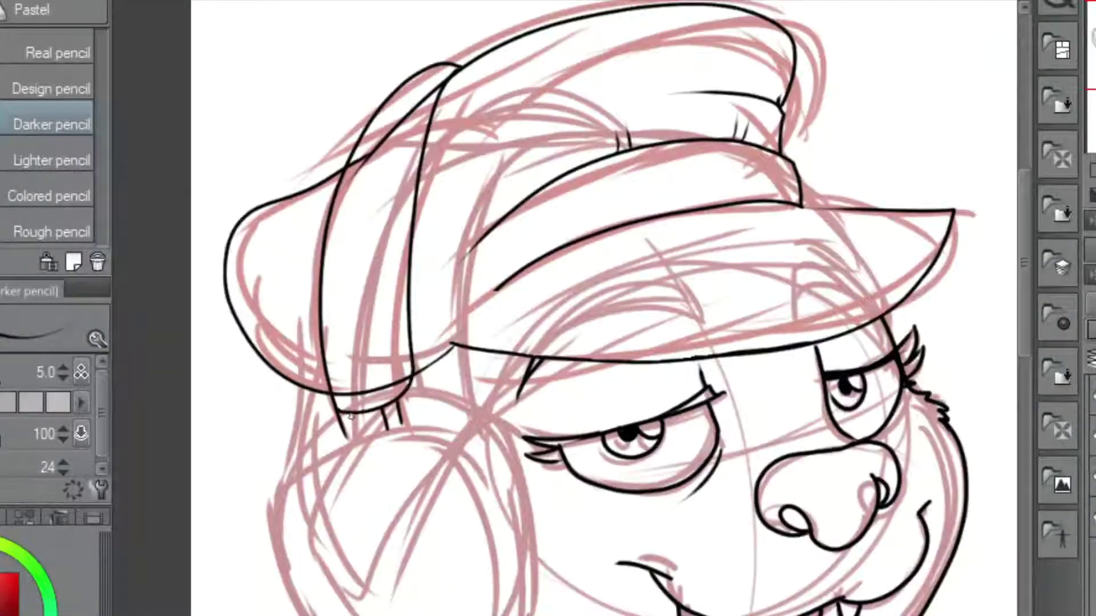
pyautogui.scroll(-3, 599, 308)
pyautogui.moveTo(411, 277); pyautogui.dragTo(490, 545)
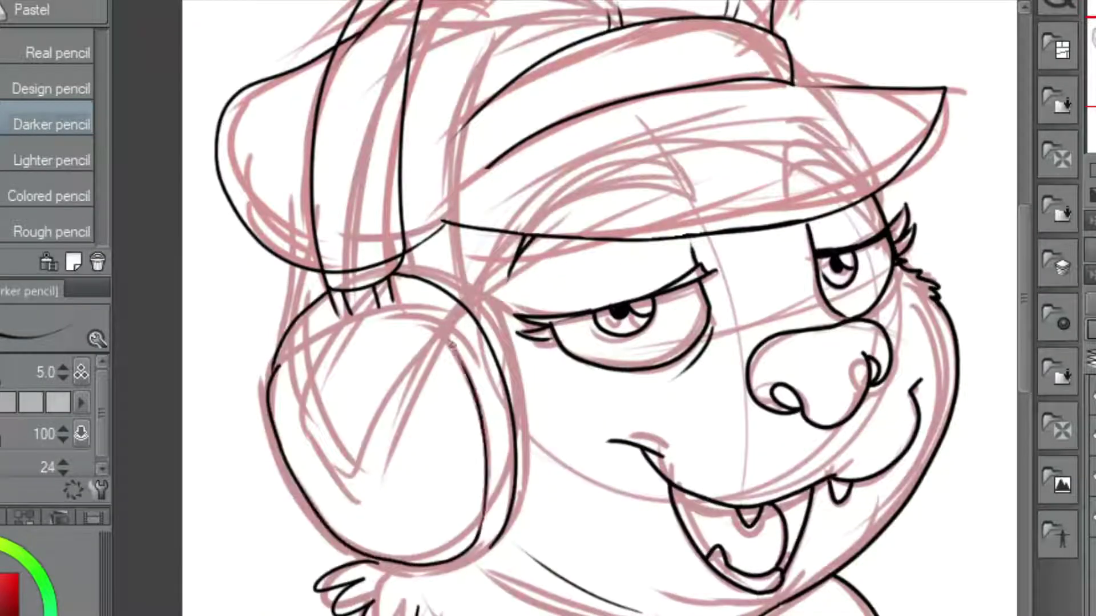
pyautogui.scroll(1, 312, 283)
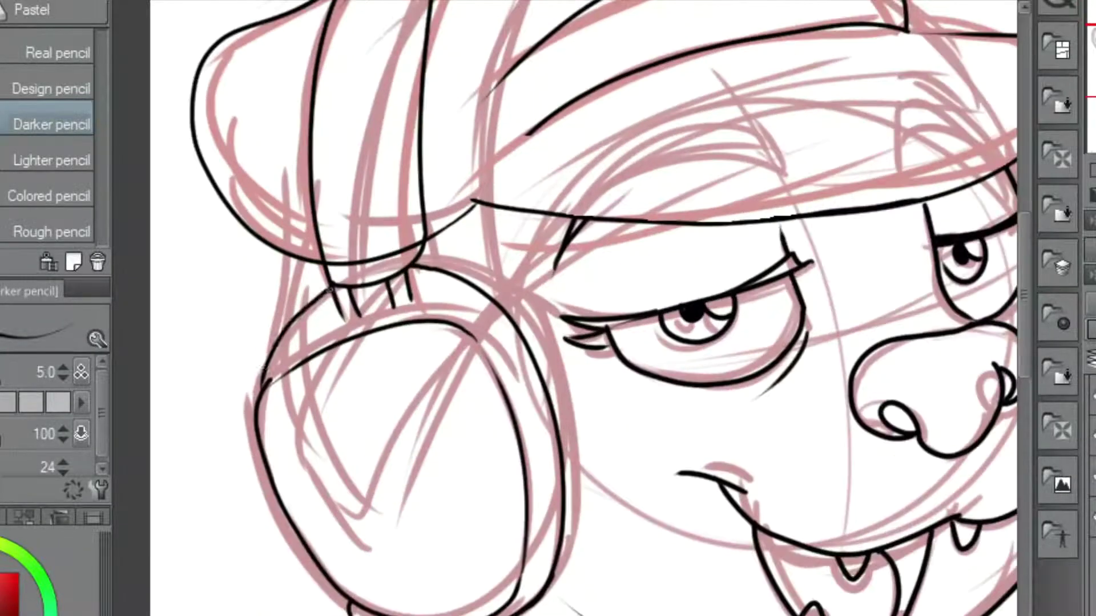
# - Ink the fur tuft behind the ear cup, the plug beneath it and a cable looping down to the neck fur
pyautogui.scroll(-5, 264, 385)
pyautogui.scroll(5, 314, 311)
pyautogui.scroll(-4, 313, 311)
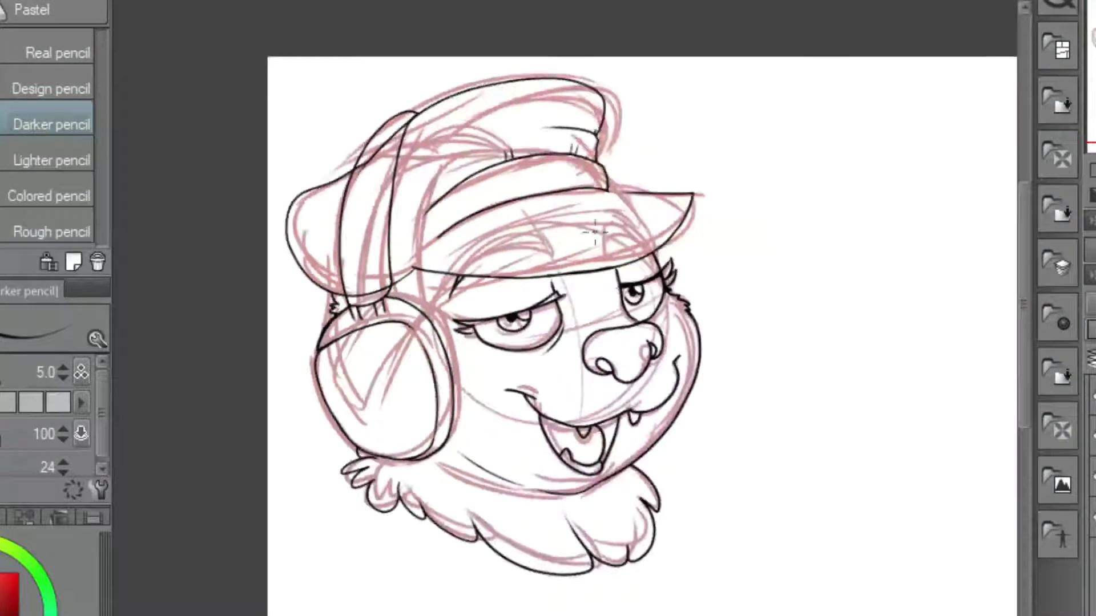
pyautogui.scroll(3, 392, 313)
pyautogui.scroll(2, 420, 445)
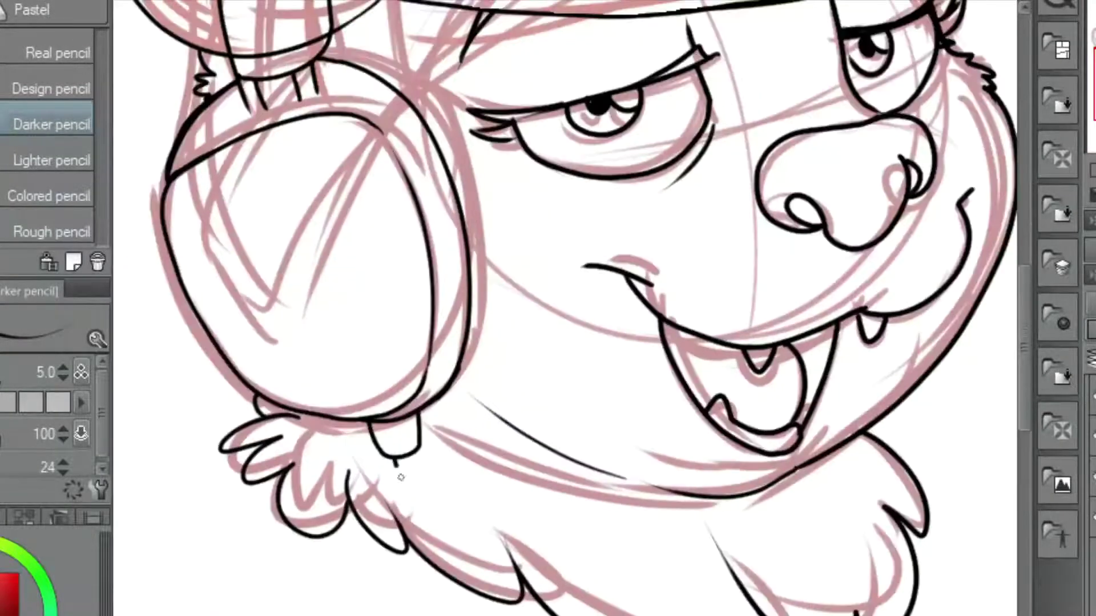
pyautogui.scroll(-3, 401, 477)
pyautogui.scroll(1, 436, 565)
pyautogui.scroll(-2, 437, 554)
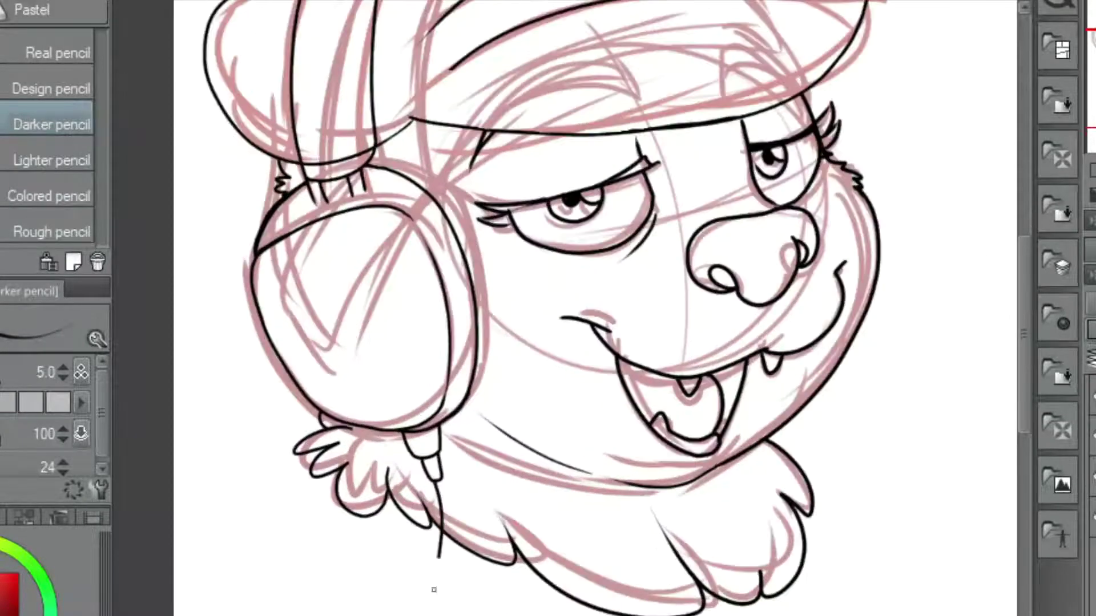
pyautogui.moveTo(438, 495); pyautogui.dragTo(440, 605)
pyautogui.scroll(1, 545, 582)
pyautogui.scroll(-4, 421, 455)
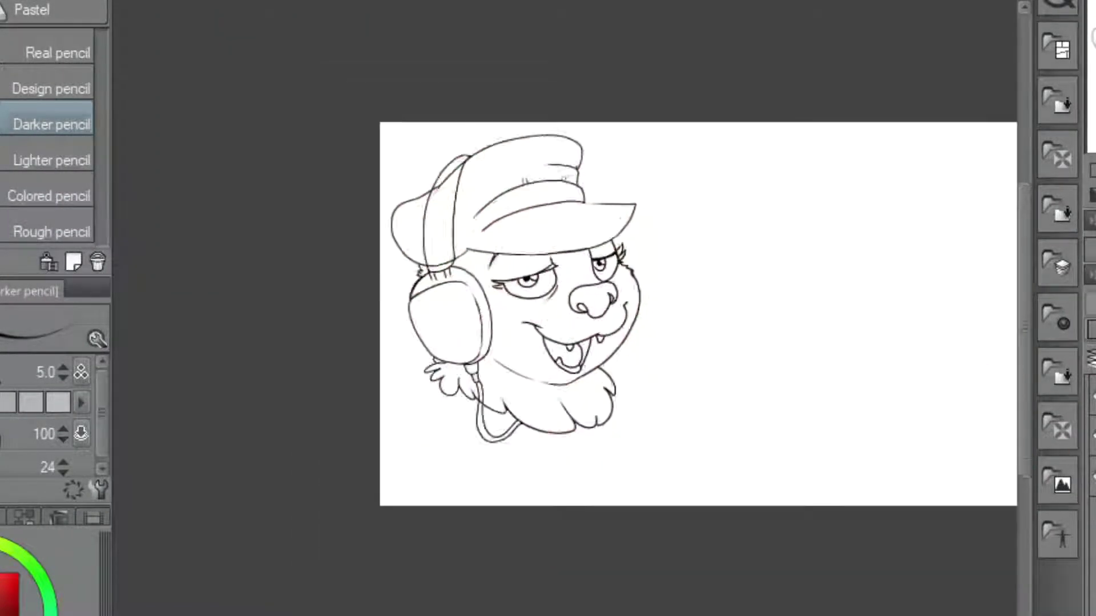
# - Crop the empty area beside the head by narrowing the canvas
pyautogui.scroll(-1, 697, 314)
pyautogui.hotkey('ctrl', 'alt', 's')
pyautogui.moveTo(757, 303); pyautogui.dragTo(630, 303)
pyautogui.press('Return')
# - Erase the cap lines crossing the headband with the Hard eraser at size 10.4 and ink closed ends on the connectors
pyautogui.scroll(5, 832, 435)
pyautogui.press('e')
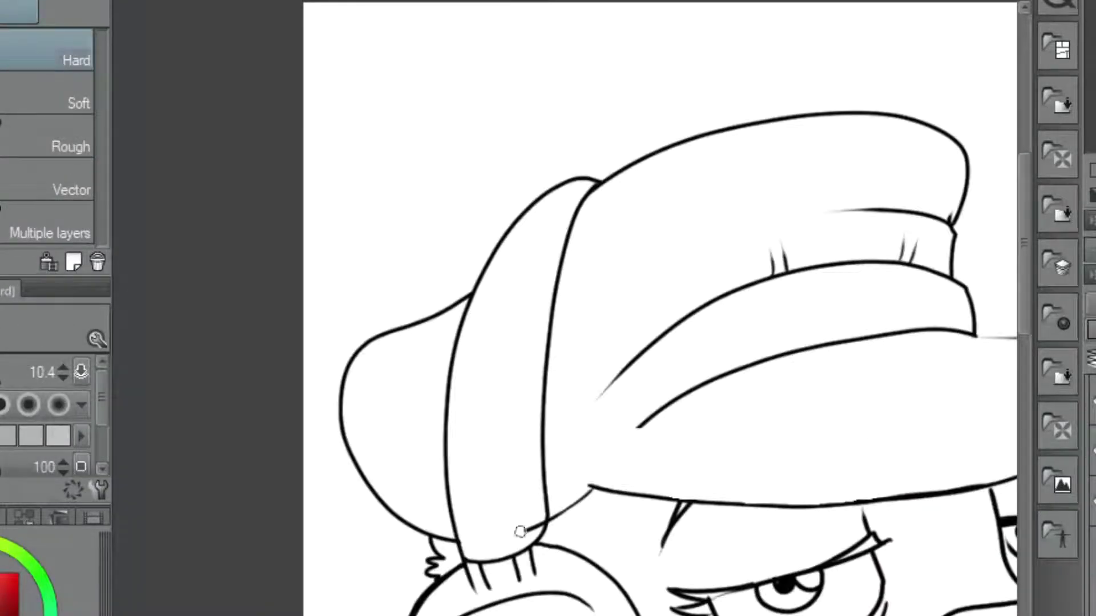
pyautogui.press('p')
pyautogui.scroll(1, 490, 391)
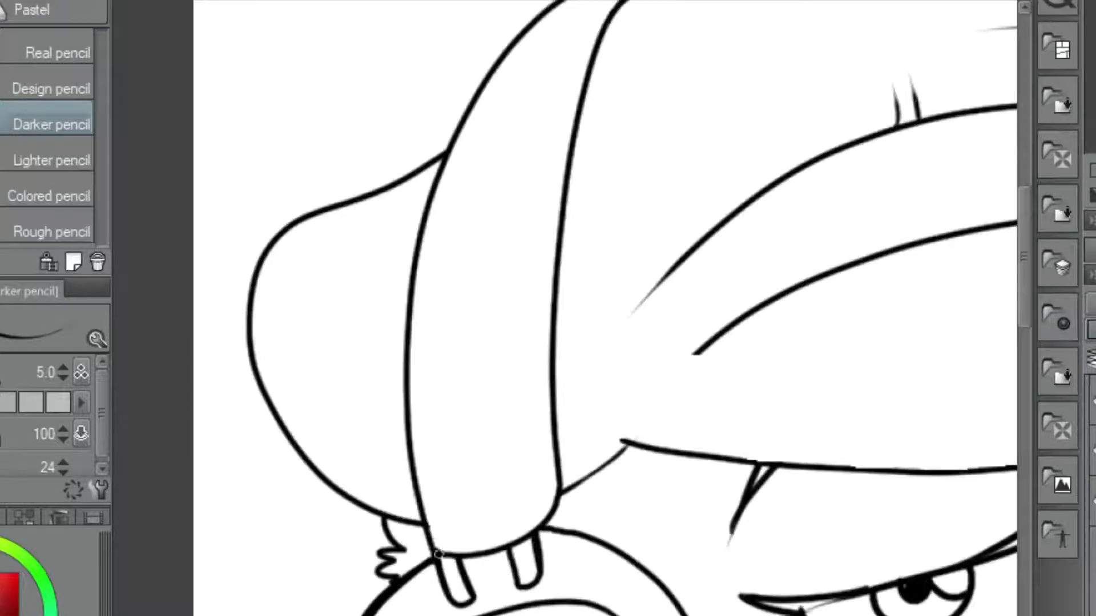
# - Fill the ear cup with dark grey-brown and touch up its edges with the Darker pencil at size 11.8
pyautogui.scroll(-5, 437, 553)
pyautogui.press('g')
pyautogui.click(391, 440)
pyautogui.press('p')
pyautogui.scroll(3, 498, 569)
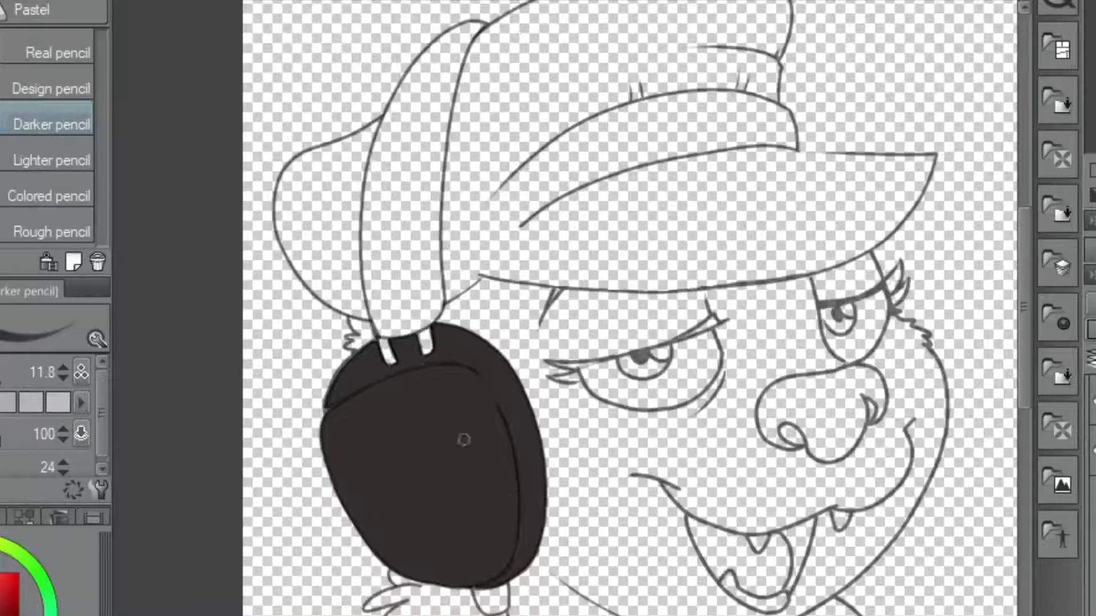
pyautogui.scroll(1, 313, 381)
pyautogui.moveTo(575, 436)
pyautogui.mouseDown()
pyautogui.moveTo(599, 525)
pyautogui.moveTo(627, 499)
pyautogui.mouseUp()
# - Fill the headphone plug and cable with the same dark grey-brown and paint over the remaining gaps
pyautogui.scroll(-3, 605, 485)
pyautogui.press('g')
pyautogui.click(527, 416)
pyautogui.press('p')
pyautogui.scroll(3, 509, 440)
pyautogui.scroll(2, 596, 409)
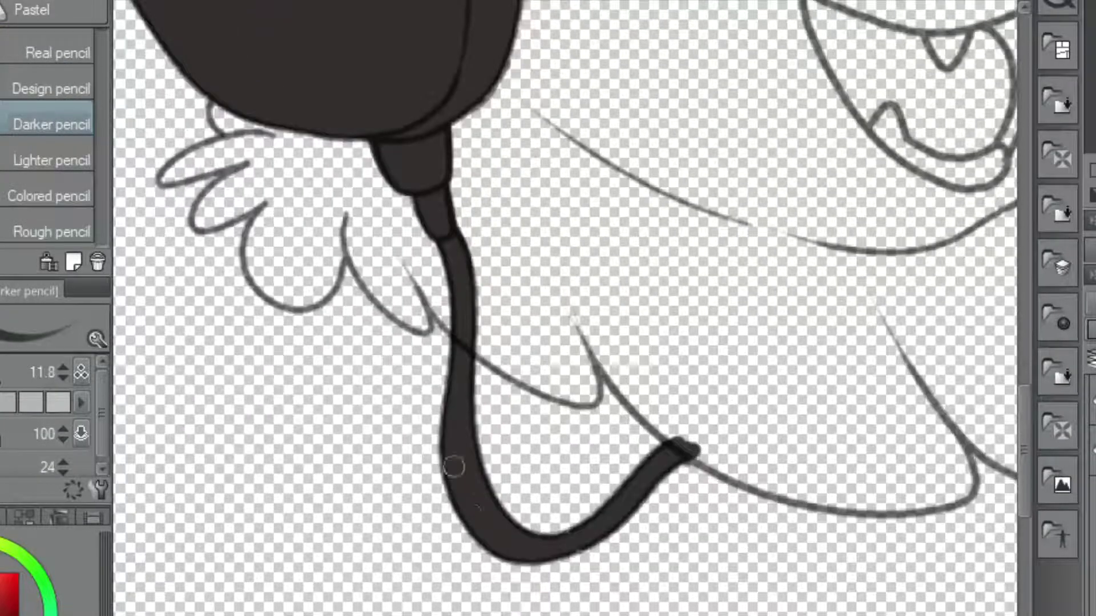
# - Fill the headband with dark grey-brown and paint its two connectors light grey with darker shading at their upper ends
pyautogui.scroll(-5, 543, 548)
pyautogui.press('g')
pyautogui.click(508, 228)
pyautogui.press('p')
pyautogui.scroll(4, 423, 342)
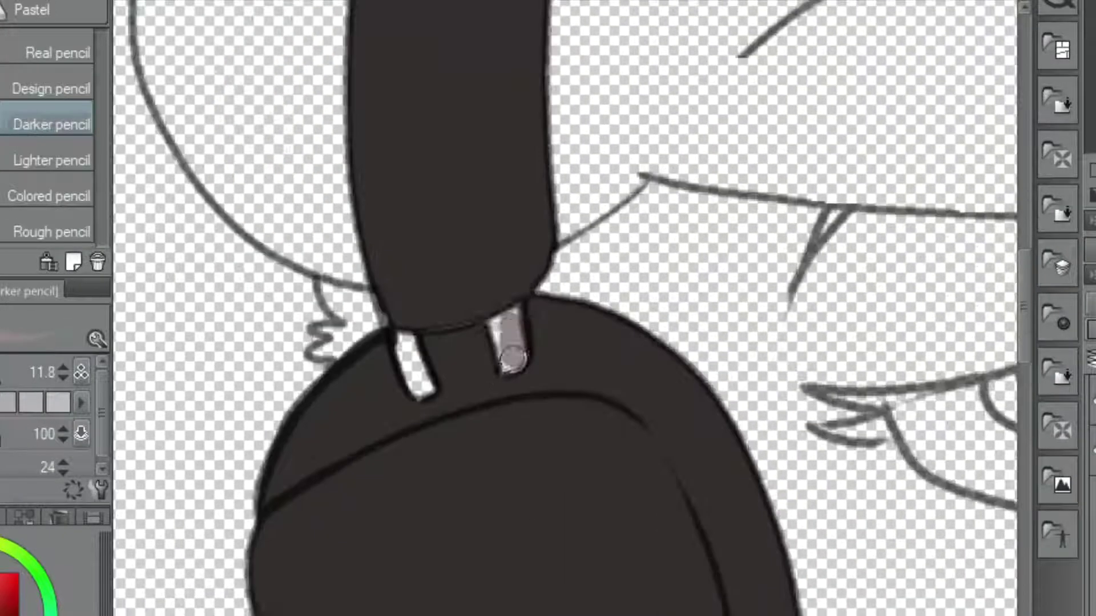
pyautogui.moveTo(502, 291); pyautogui.dragTo(514, 365)
pyautogui.moveTo(402, 319); pyautogui.dragTo(423, 394)
pyautogui.keyDown('alt'); pyautogui.click(402, 312); pyautogui.keyUp('alt')
pyautogui.moveTo(502, 288); pyautogui.dragTo(522, 303)
pyautogui.moveTo(416, 328); pyautogui.dragTo(395, 315)
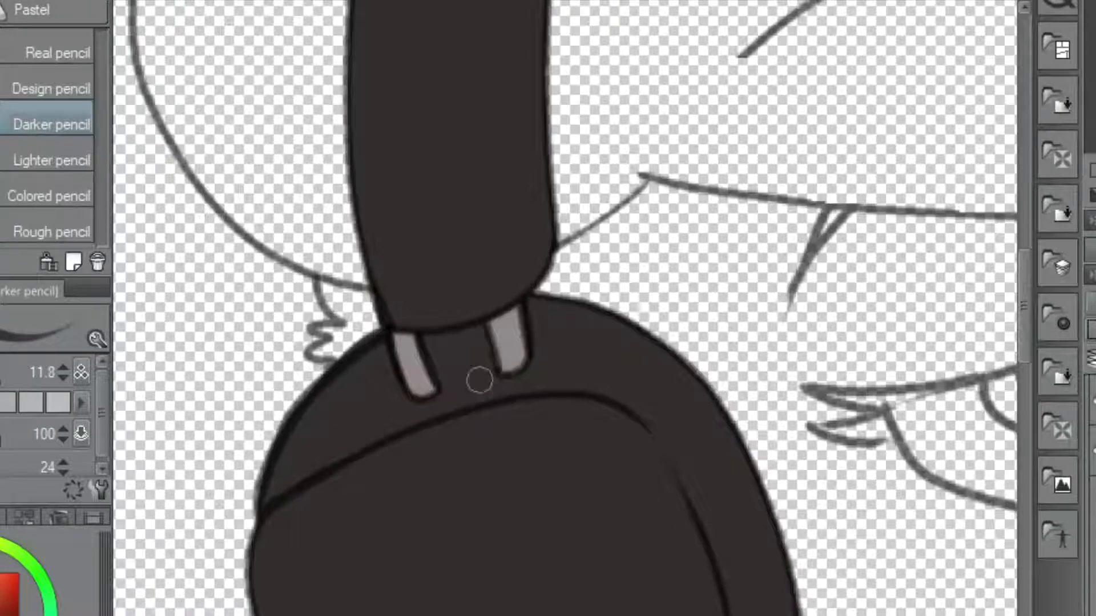
# - Fill the ear cup's outer rim with a darker brown-black and paint a dark groove along the inner face's edge
pyautogui.scroll(-4, 479, 380)
pyautogui.press('g')
pyautogui.click(439, 380)
pyautogui.click(480, 363)
pyautogui.press('p')
pyautogui.scroll(4, 542, 386)
pyautogui.moveTo(543, 386)
pyautogui.mouseDown()
pyautogui.moveTo(582, 496)
pyautogui.moveTo(580, 597)
pyautogui.moveTo(593, 445)
pyautogui.mouseUp()
pyautogui.moveTo(525, 348); pyautogui.dragTo(605, 514)
pyautogui.scroll(2, 498, 313)
pyautogui.moveTo(498, 313); pyautogui.dragTo(468, 365)
pyautogui.scroll(-3, 499, 313)
pyautogui.scroll(-2, 547, 343)
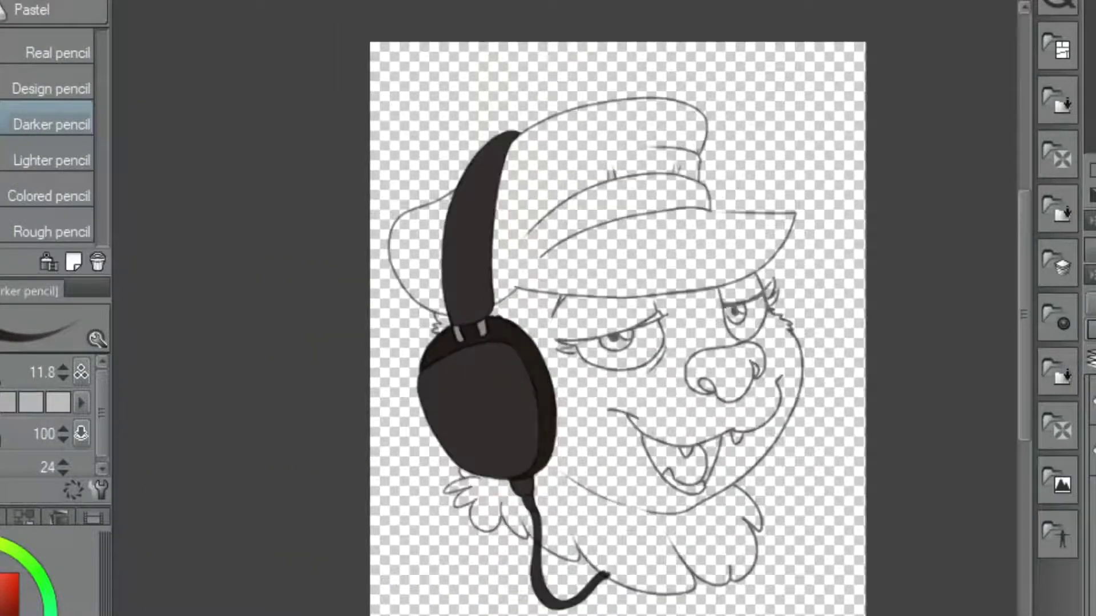
# - Clean up the ear cup's edges and paint seam details on its rim and a small marking low on its face
pyautogui.scroll(3, 485, 400)
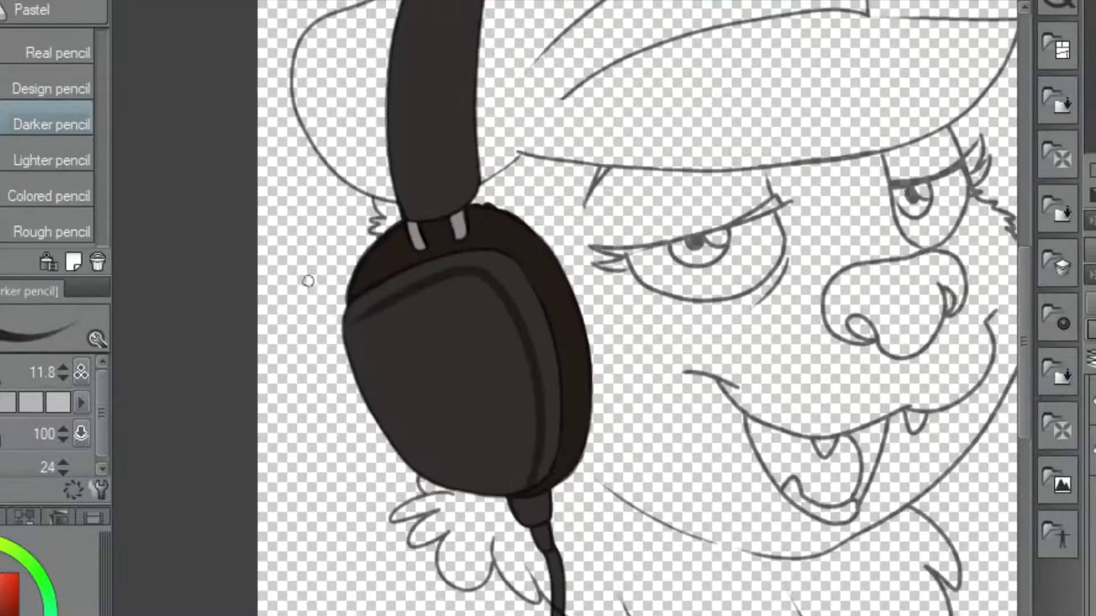
pyautogui.scroll(2, 510, 303)
pyautogui.press('e')
pyautogui.scroll(-3, 313, 325)
pyautogui.scroll(1, 342, 371)
pyautogui.press('p')
pyautogui.scroll(-2, 342, 371)
pyautogui.scroll(4, 384, 453)
pyautogui.scroll(-4, 400, 394)
pyautogui.scroll(1, 536, 342)
pyautogui.scroll(-1, 536, 342)
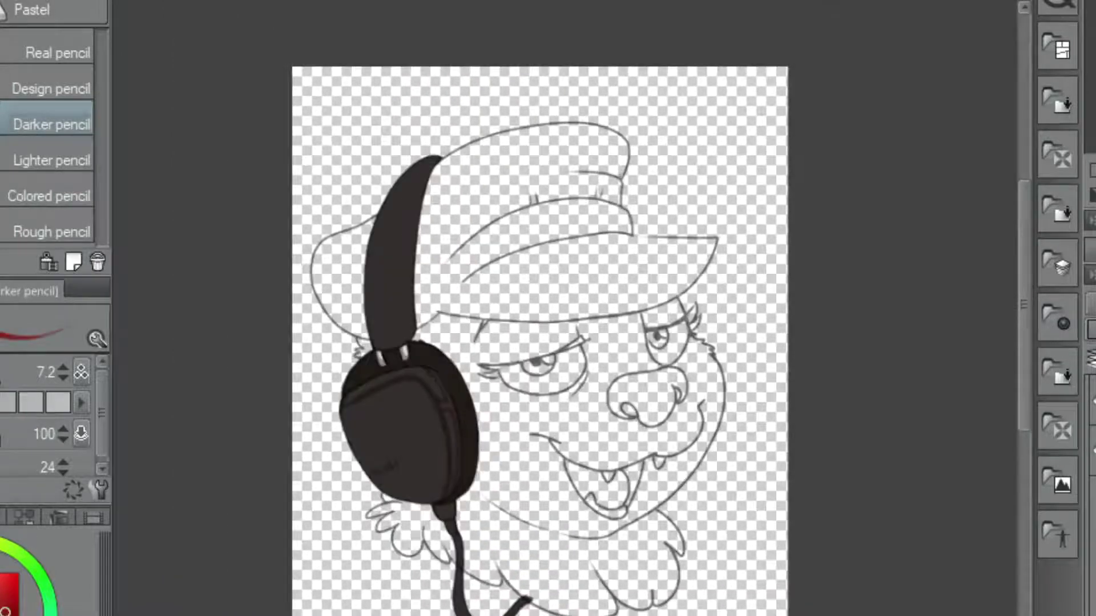
# - Fill the cap's crown, band, brim and rear bulge with dark red
pyautogui.press('g')
pyautogui.click(542, 183)
pyautogui.press('p')
pyautogui.scroll(3, 441, 227)
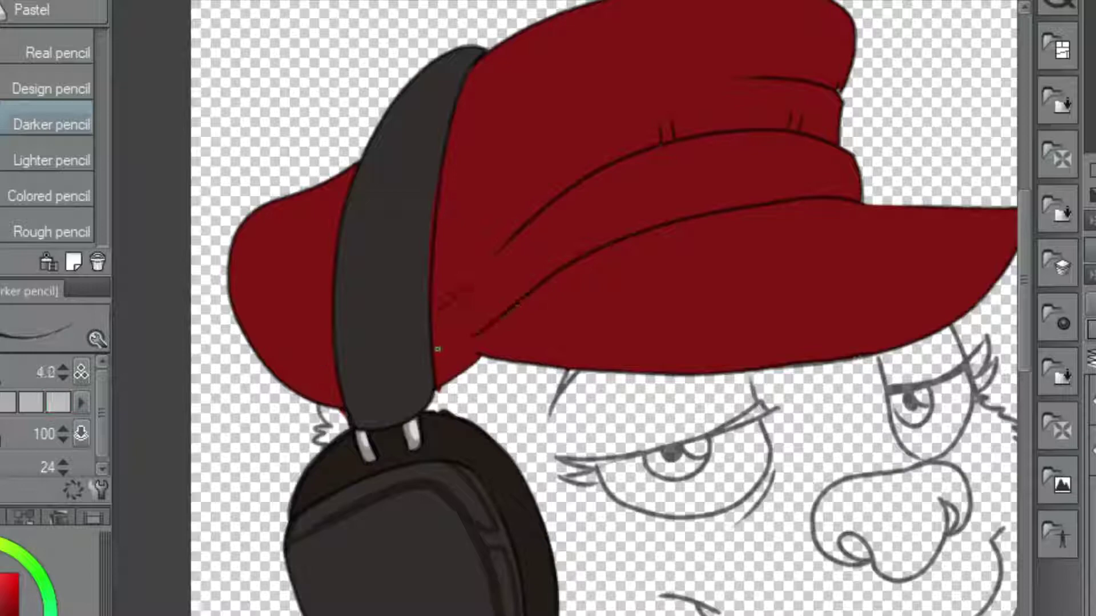
# - Fill the cap's band with a darker red and draw crease lines and the brim's underside near the headband
pyautogui.scroll(-4, 294, 365)
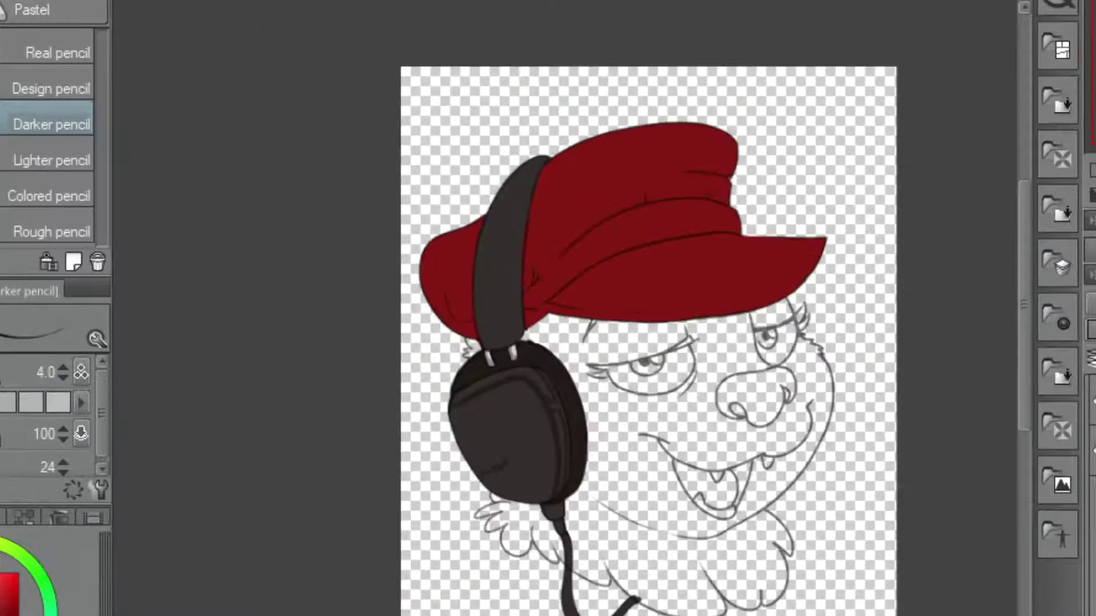
pyautogui.press('g')
pyautogui.press('p')
pyautogui.press('j')
pyautogui.scroll(-2, 648, 343)
pyautogui.press('g')
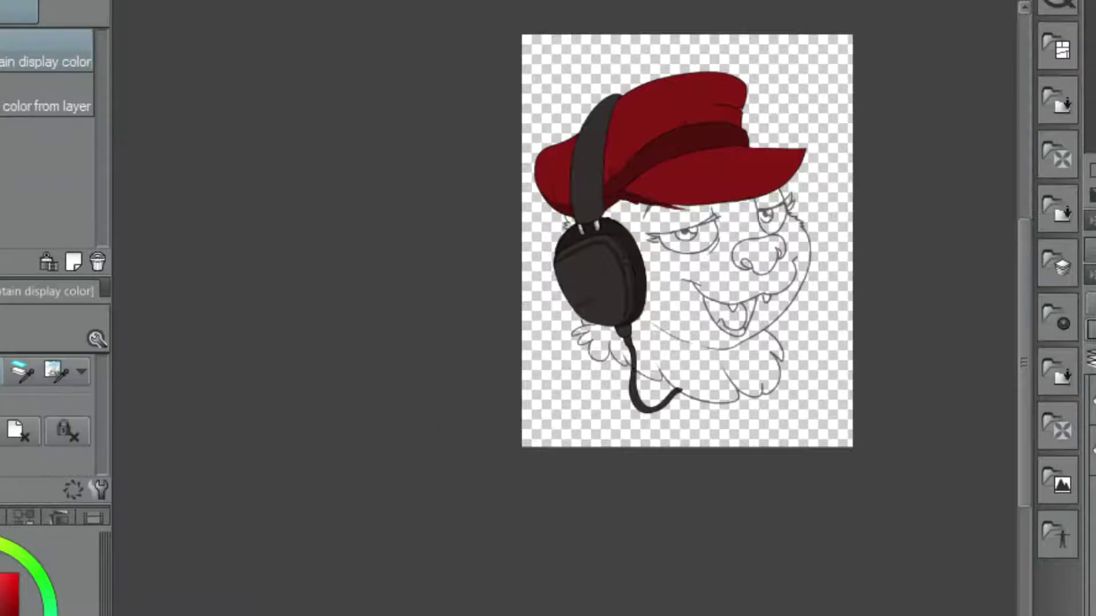
# - Select the headband and paint a darker shadow down its edge facing the cap's crown
pyautogui.scroll(3, 685, 239)
pyautogui.press('p')
pyautogui.press('w')
pyautogui.press('p')
pyautogui.moveTo(588, 171); pyautogui.dragTo(582, 388)
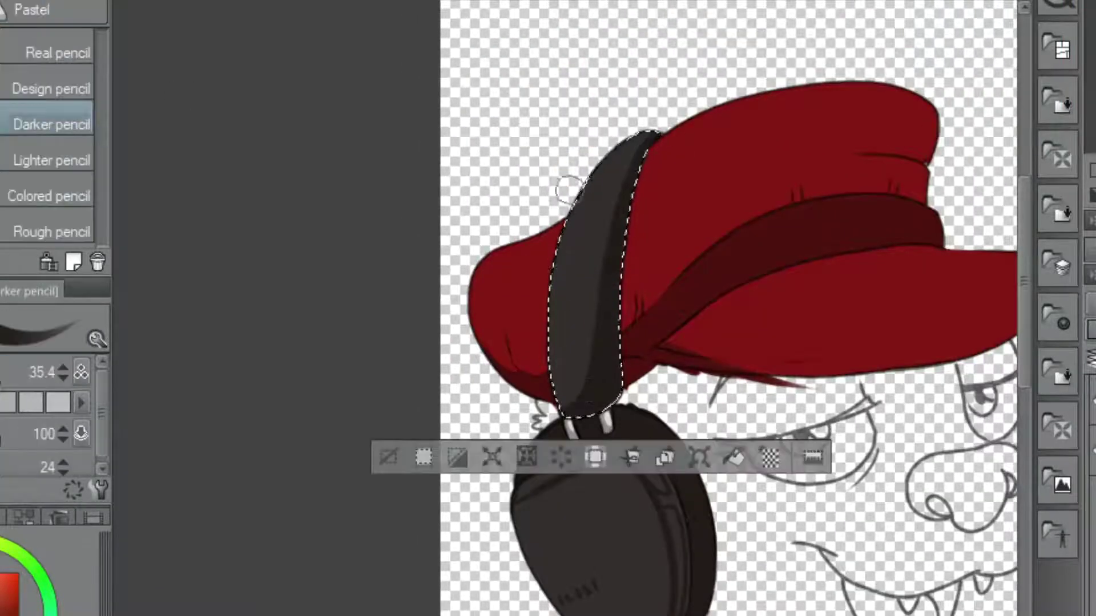
pyautogui.hotkey('ctrl', 'd')
# - Select the cap's brim and rear bulge and airbrush soft dark red shading onto them
pyautogui.press('m')
pyautogui.press('w')
pyautogui.click(497, 251)
pyautogui.keyDown('shift'); pyautogui.click(742, 240); pyautogui.keyUp('shift')
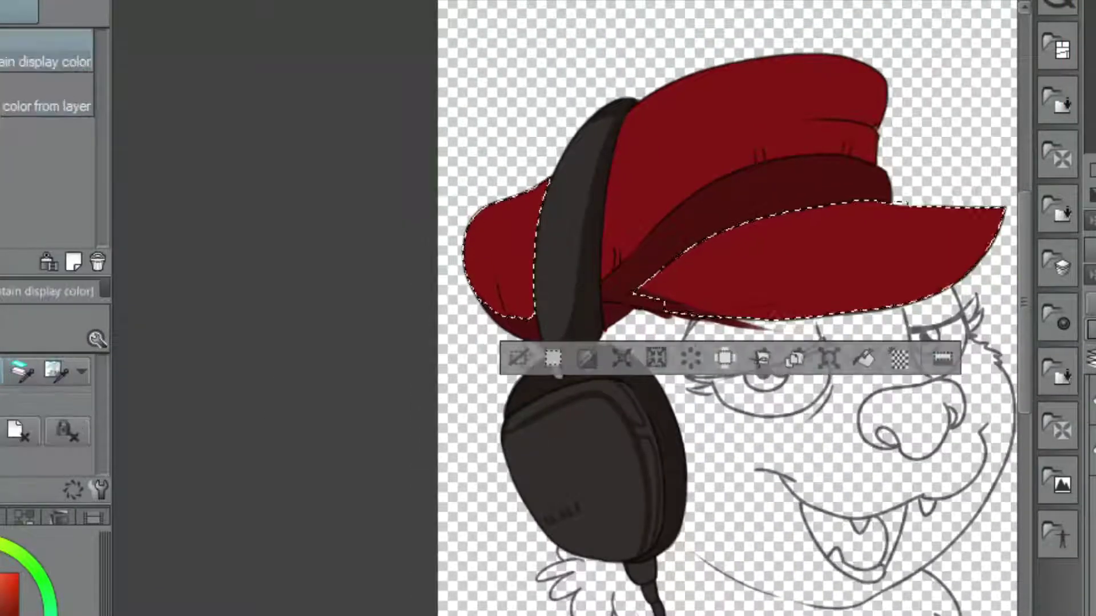
pyautogui.press('b')
pyautogui.moveTo(502, 233); pyautogui.dragTo(783, 85)
pyautogui.hotkey('ctrl', 'd')
pyautogui.press('m')
# - Select the cap's crown and airbrush soft dark shading beside the headband and above the band
pyautogui.scroll(-2, 684, 308)
pyautogui.scroll(2, 685, 240)
pyautogui.press('w')
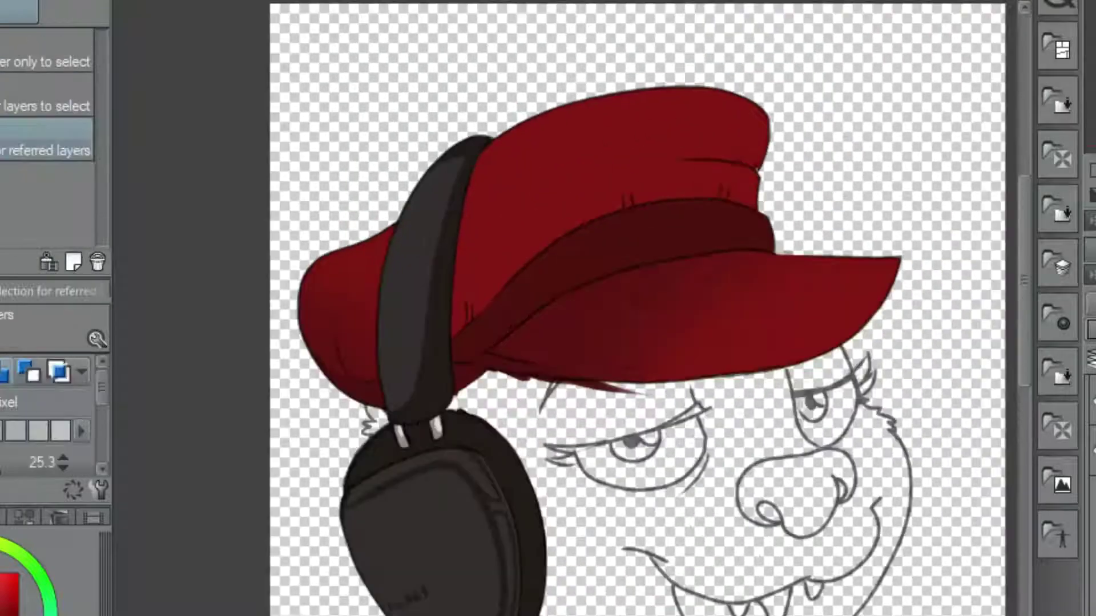
pyautogui.click(656, 154)
pyautogui.press('b')
pyautogui.press('j')
pyautogui.hotkey('ctrl', 'd')
# - Smudge the brim's outline and folds with the Finger tip tool and airbrush a soft lighter red onto the cap's band
pyautogui.scroll(3, 511, 328)
pyautogui.scroll(-2, 416, 391)
pyautogui.moveTo(445, 502); pyautogui.dragTo(622, 516)
pyautogui.scroll(3, 844, 294)
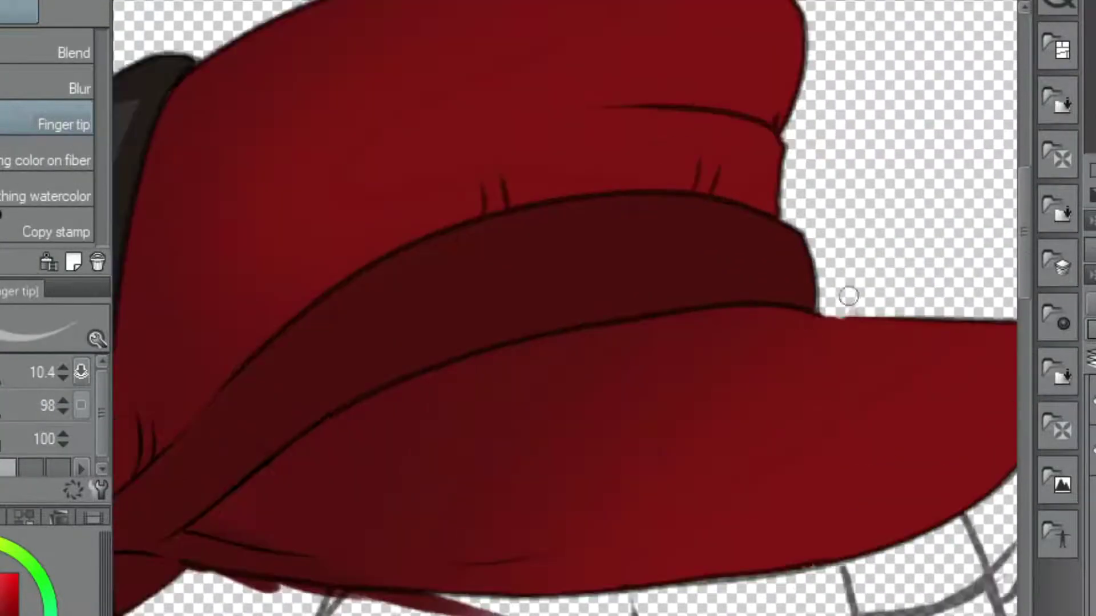
pyautogui.scroll(-3, 807, 281)
pyautogui.scroll(2, 840, 468)
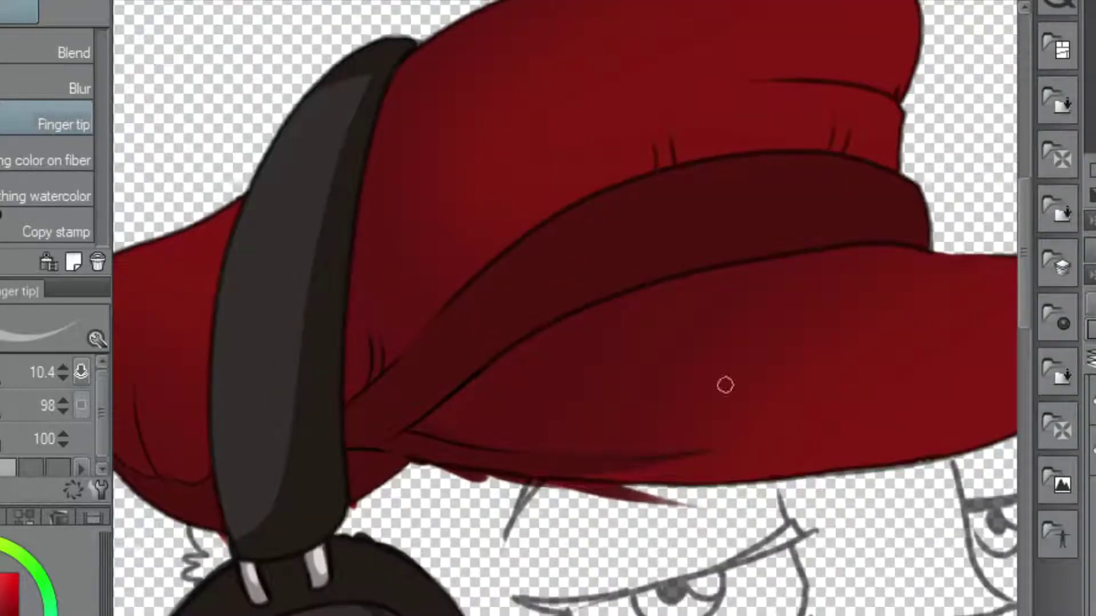
pyautogui.scroll(-3, 748, 417)
pyautogui.press('i')
pyautogui.press('b')
pyautogui.scroll(1, 763, 420)
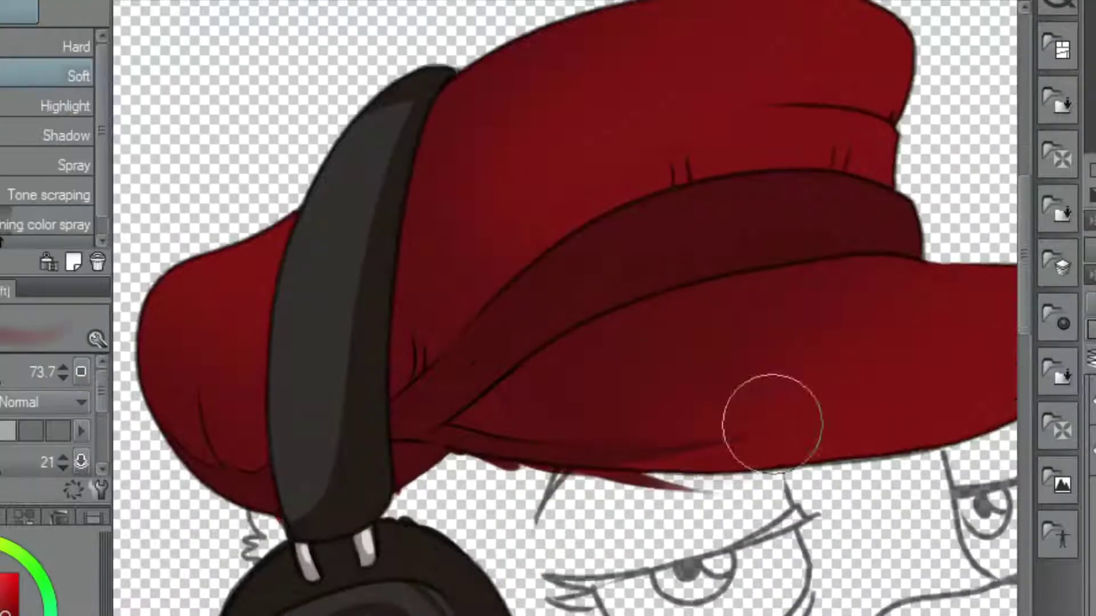
# - Fill the face and neck fur with tan and paint dark stitching along the headband's shaded edge
pyautogui.press('g')
pyautogui.scroll(-3, 763, 420)
pyautogui.press('p')
pyautogui.scroll(2, 539, 456)
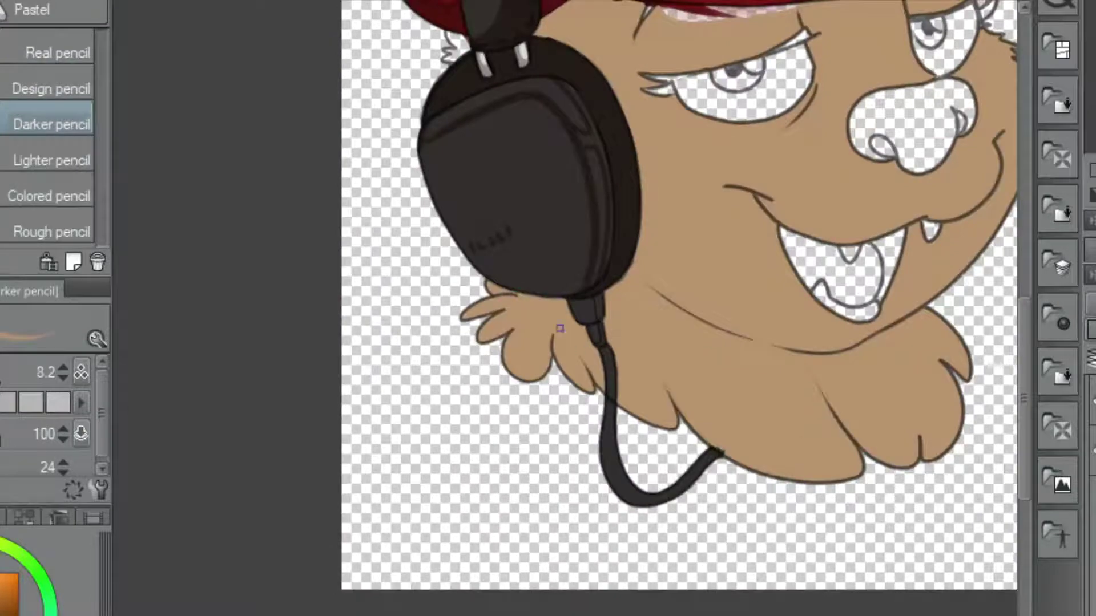
pyautogui.scroll(2, 555, 353)
pyautogui.scroll(2, 233, 339)
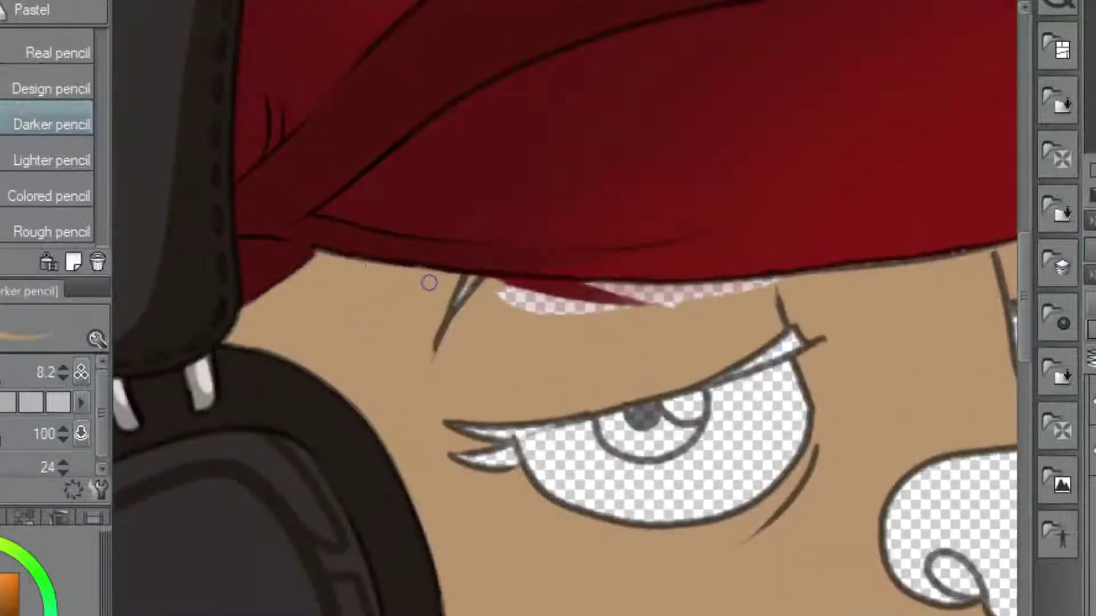
# - Clean up the stray red strokes below the brim, fill the gap with tan and smooth the brim's lower outline
pyautogui.scroll(-2, 709, 306)
pyautogui.scroll(2, 709, 306)
pyautogui.moveTo(451, 234); pyautogui.dragTo(702, 231)
pyautogui.press('j')
pyautogui.scroll(-2, 885, 276)
pyautogui.scroll(2, 473, 231)
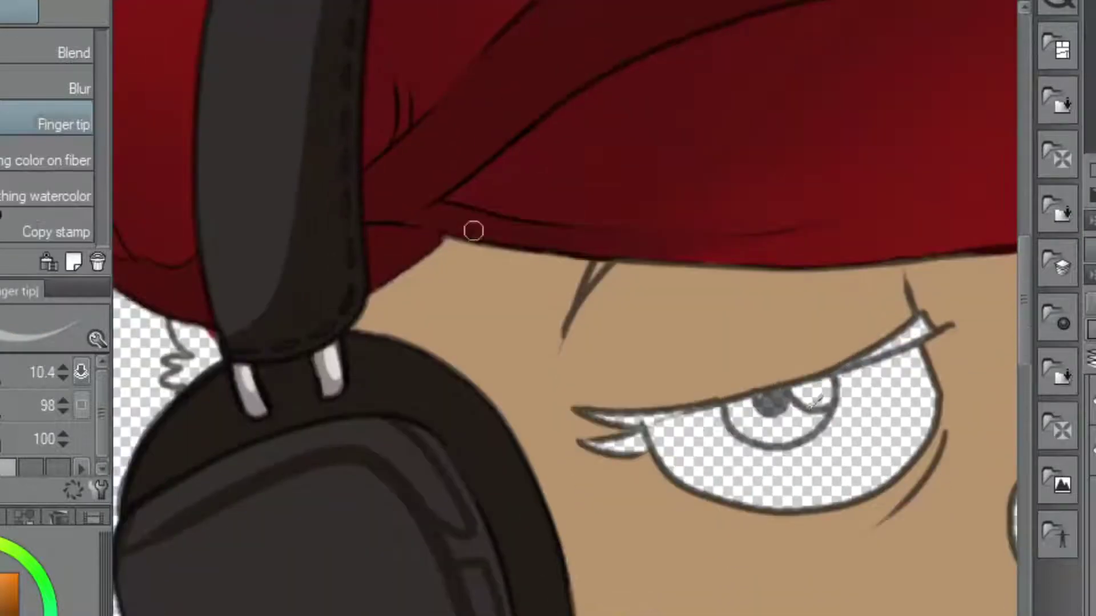
# - Select the face and neck fur and paint the forehead, cheeks, muzzle and chest tufts light beige
pyautogui.press('i')
pyautogui.press('p')
pyautogui.press('w')
pyautogui.scroll(-5, 323, 446)
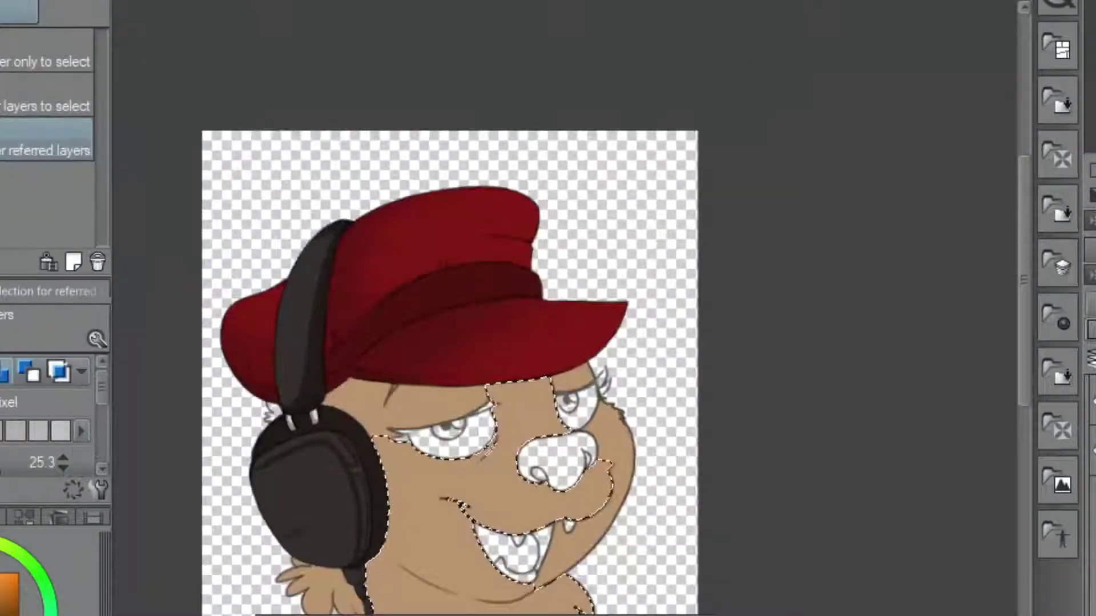
pyautogui.scroll(-3, 445, 331)
pyautogui.press('p')
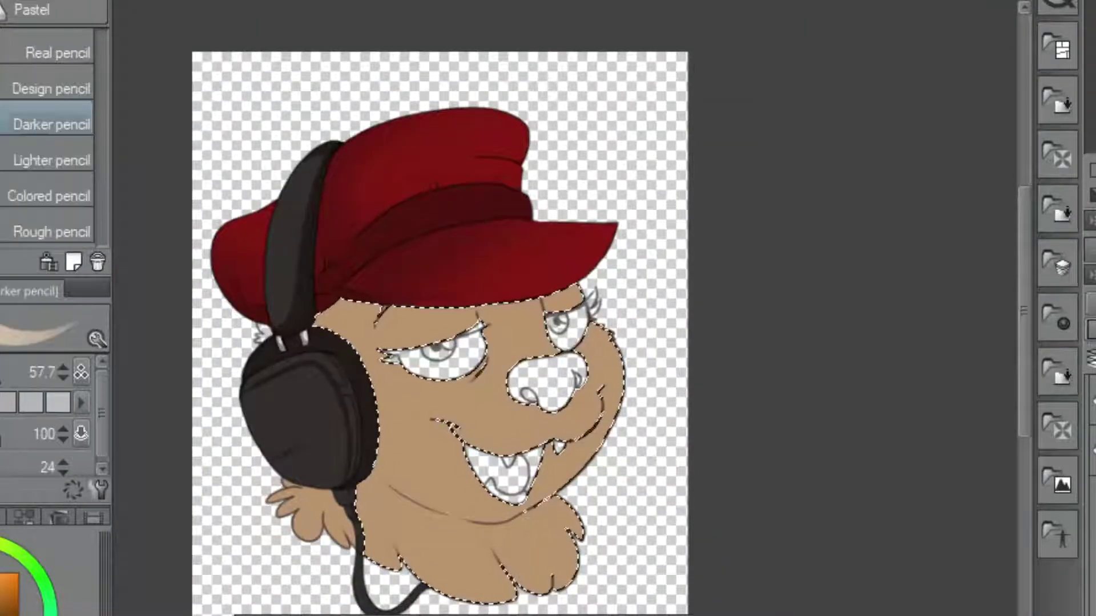
pyautogui.hotkey('ctrl', 'd')
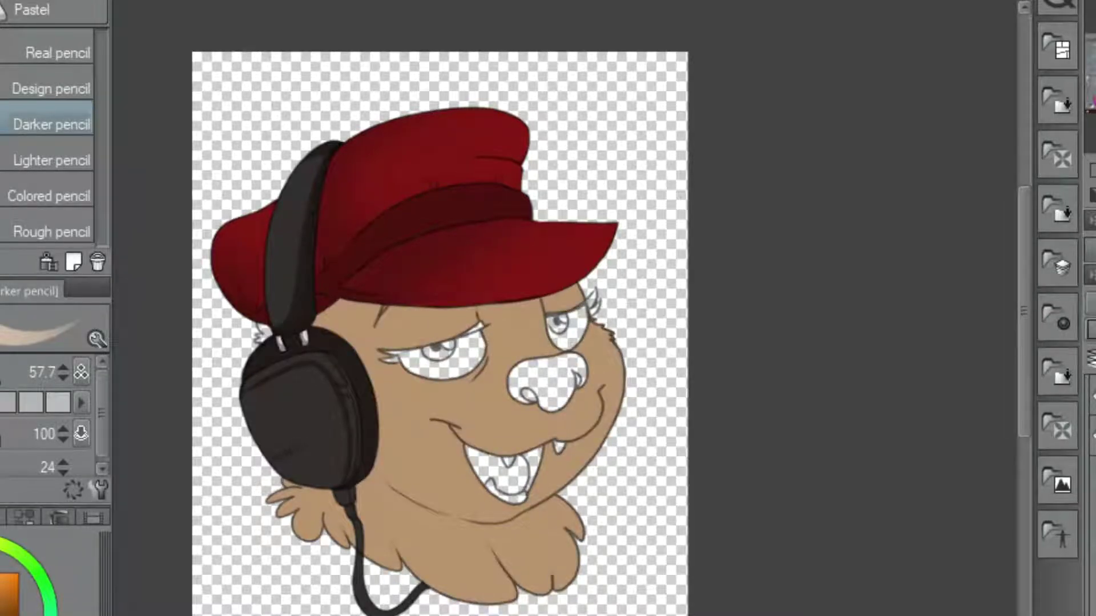
pyautogui.hotkey('ctrl', 'shift', 'd')
pyautogui.moveTo(383, 349); pyautogui.dragTo(599, 351)
pyautogui.moveTo(411, 319); pyautogui.dragTo(571, 300)
pyautogui.moveTo(376, 445); pyautogui.dragTo(508, 485)
pyautogui.moveTo(411, 502)
pyautogui.mouseDown()
pyautogui.moveTo(519, 491)
pyautogui.moveTo(519, 442)
pyautogui.moveTo(401, 446)
pyautogui.moveTo(402, 473)
pyautogui.moveTo(492, 502)
pyautogui.moveTo(486, 576)
pyautogui.moveTo(558, 558)
pyautogui.moveTo(502, 549)
pyautogui.moveTo(499, 597)
pyautogui.mouseUp()
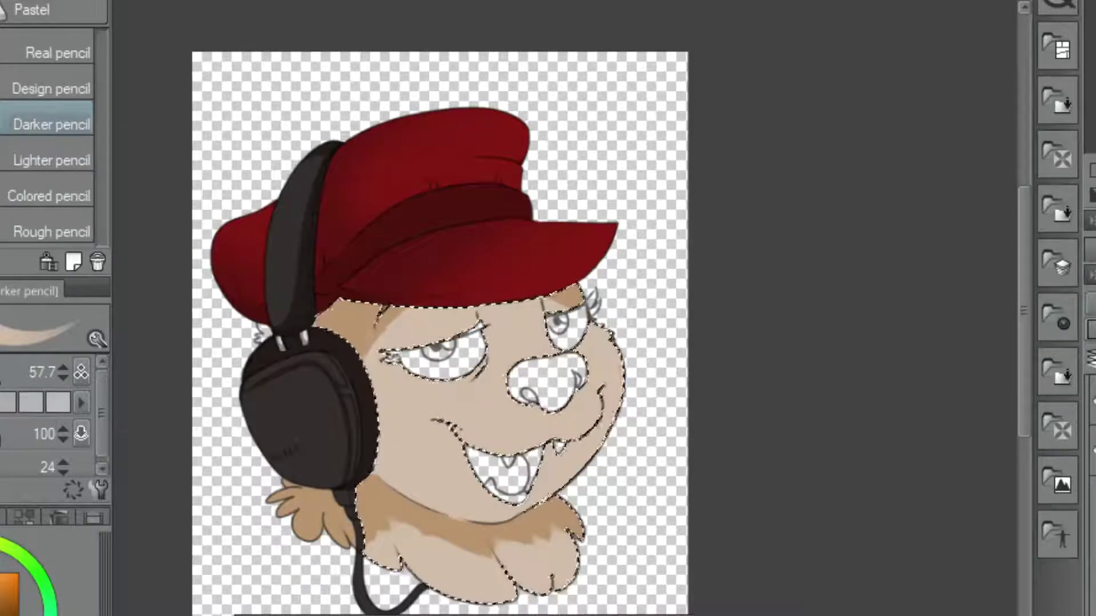
pyautogui.hotkey('ctrl', 'd')
# - Reselect the fur area and paint grey-brown patches around both eyes and on the far cheek
pyautogui.press('i')
pyautogui.hotkey('ctrl', 'shift', 'd')
pyautogui.press('p')
pyautogui.press('m')
pyautogui.hotkey('ctrl', 'd')
pyautogui.press('p')
# - Ink the near eye's lashes and both upper lids in black, and fill the nose with dark grey-brown
pyautogui.scroll(4, 491, 361)
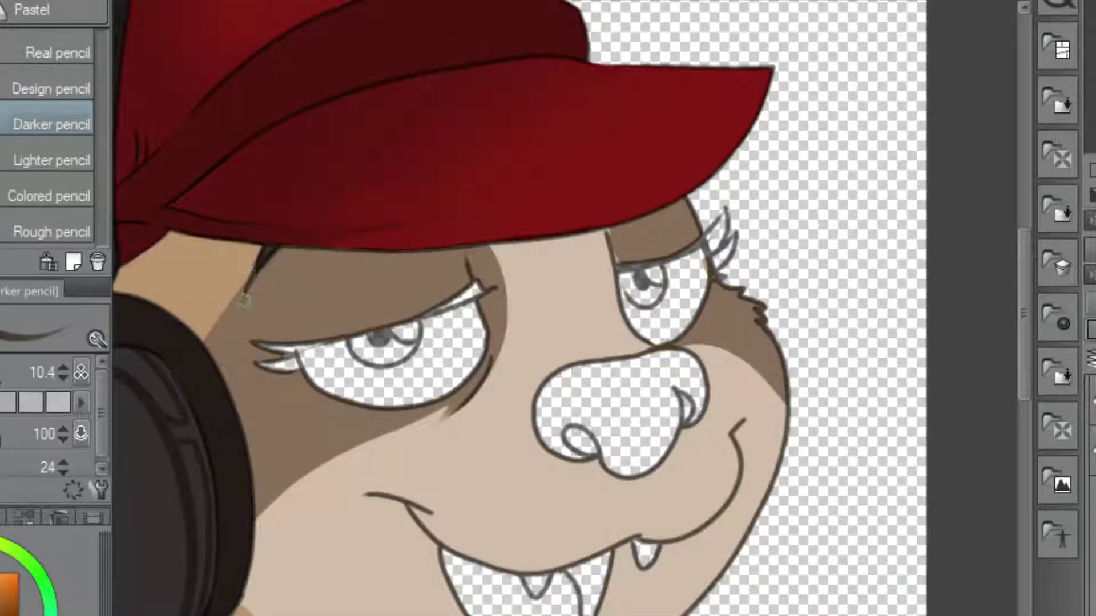
pyautogui.press('j')
pyautogui.press('p')
pyautogui.scroll(2, 471, 285)
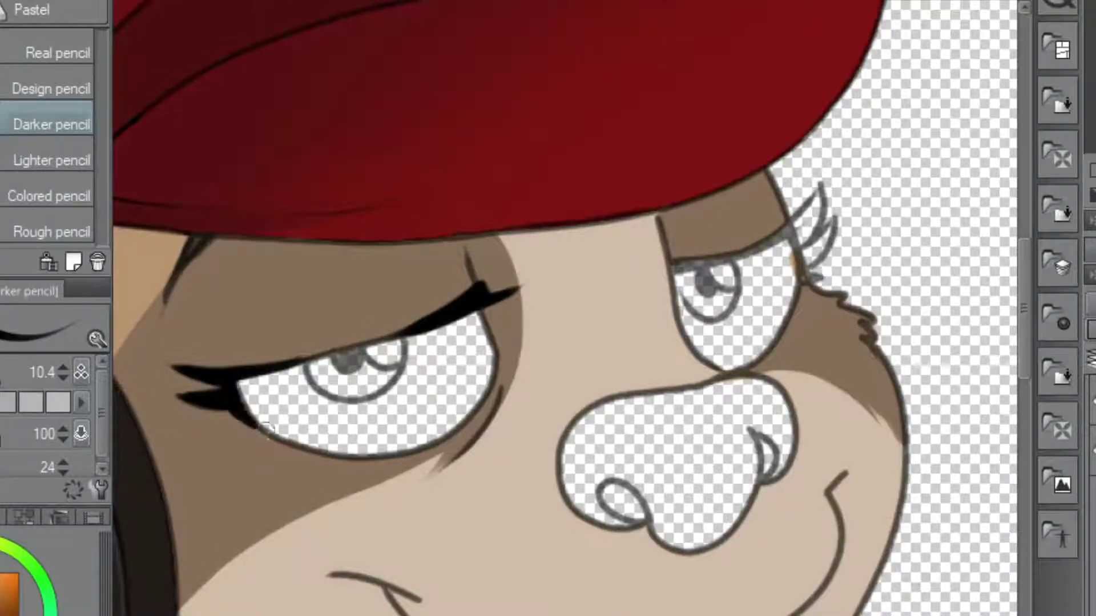
pyautogui.moveTo(251, 444); pyautogui.dragTo(37, 484)
pyautogui.moveTo(448, 312); pyautogui.dragTo(597, 258)
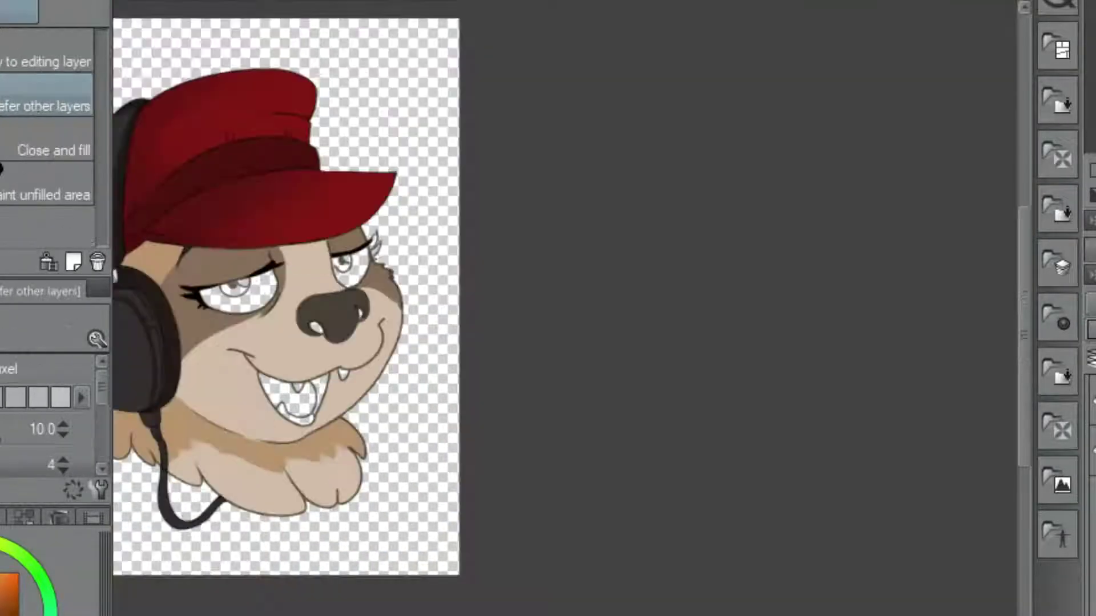
# - Darken the nose and nostril outlines and ink the far eye's lashes in black
pyautogui.scroll(5, 741, 519)
pyautogui.press('p')
pyautogui.moveTo(693, 251); pyautogui.dragTo(722, 283)
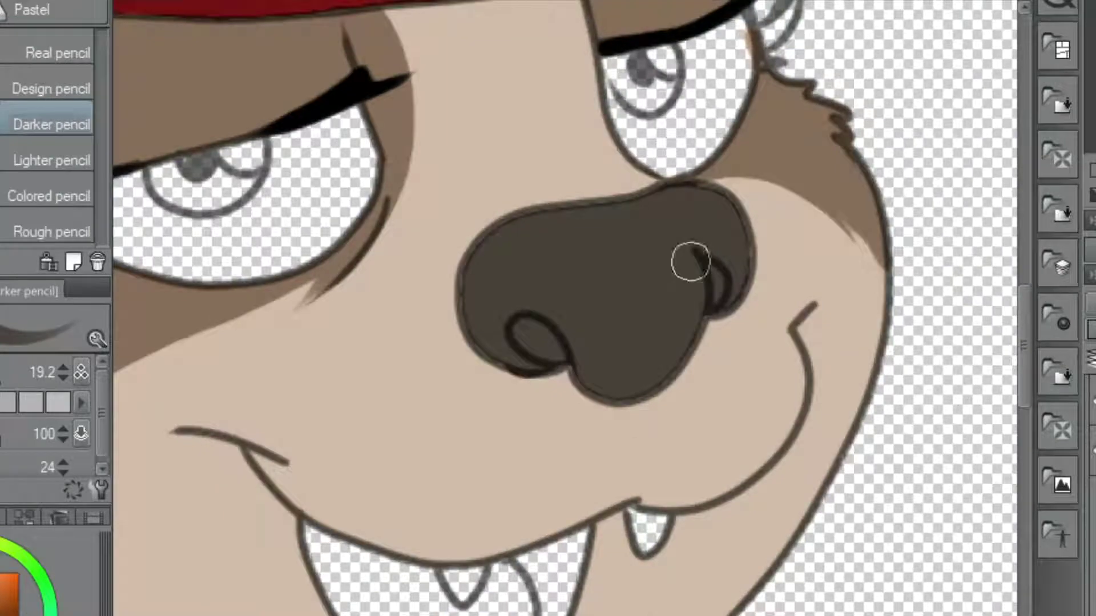
pyautogui.scroll(-2, 628, 331)
pyautogui.scroll(3, 611, 293)
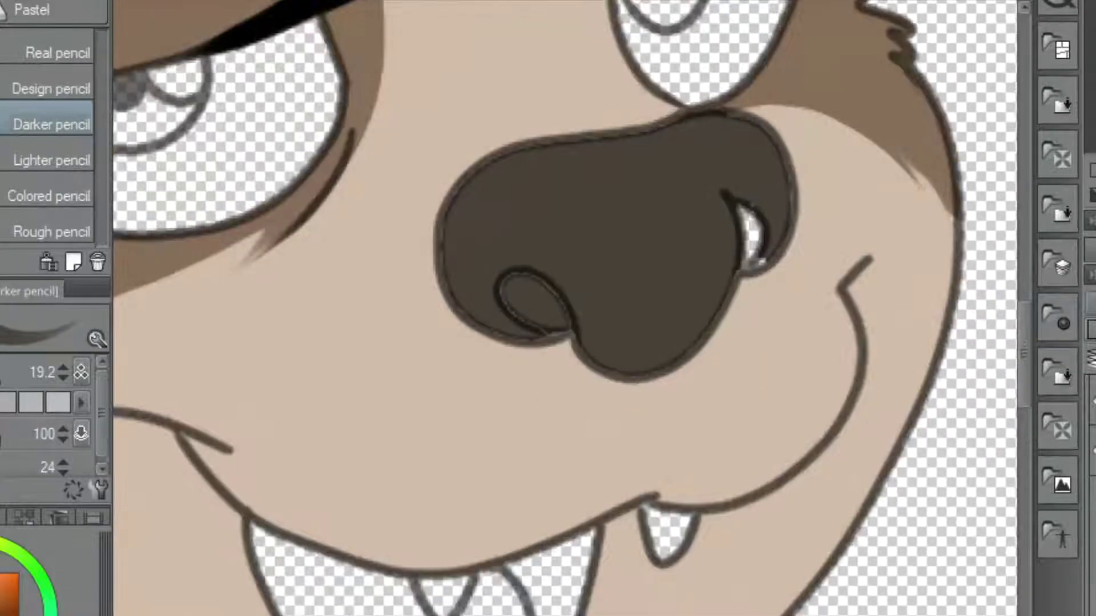
pyautogui.moveTo(256, 132); pyautogui.dragTo(656, 314)
pyautogui.press('j')
pyautogui.scroll(-3, 281, 201)
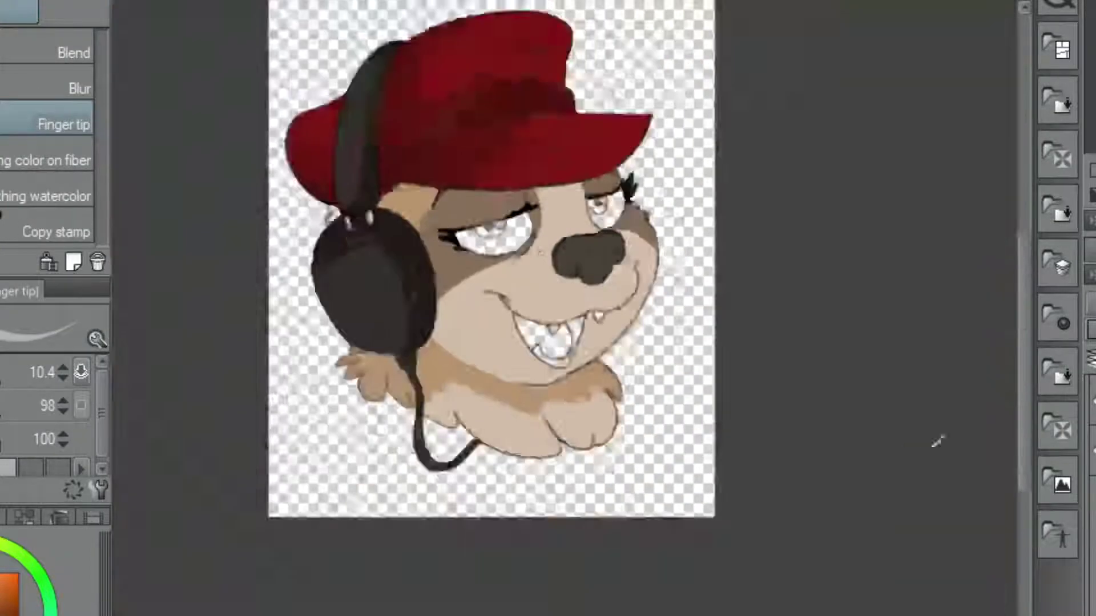
# - Paint the nostrils' insides near-black and add a light oval highlight to the nose
pyautogui.scroll(3, 489, 130)
pyautogui.press('p')
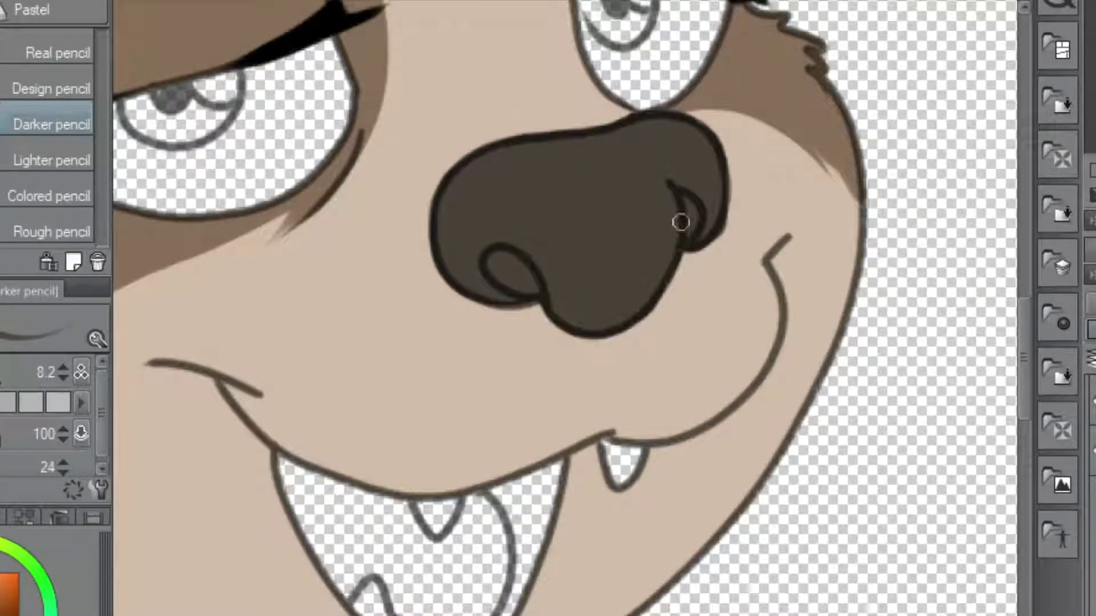
pyautogui.moveTo(496, 260); pyautogui.dragTo(528, 283)
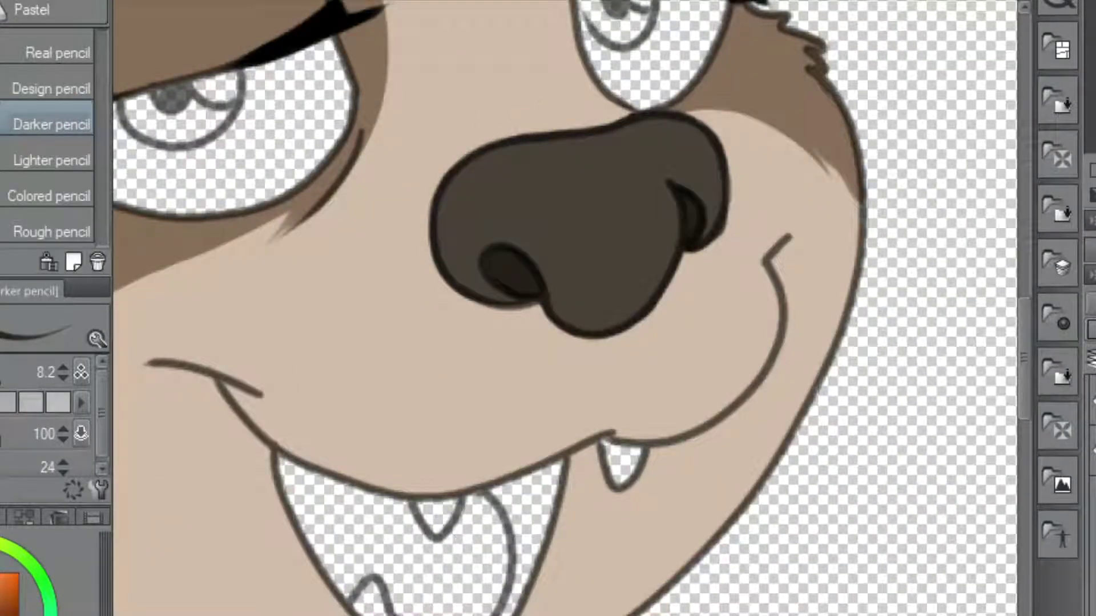
pyautogui.moveTo(497, 183)
pyautogui.mouseDown()
pyautogui.moveTo(543, 177)
pyautogui.moveTo(499, 165)
pyautogui.mouseUp()
pyautogui.click(591, 188)
# - Paint the upper and lower teeth white with light grey shading and fill the tongue with muted pink
pyautogui.scroll(-1, 571, 257)
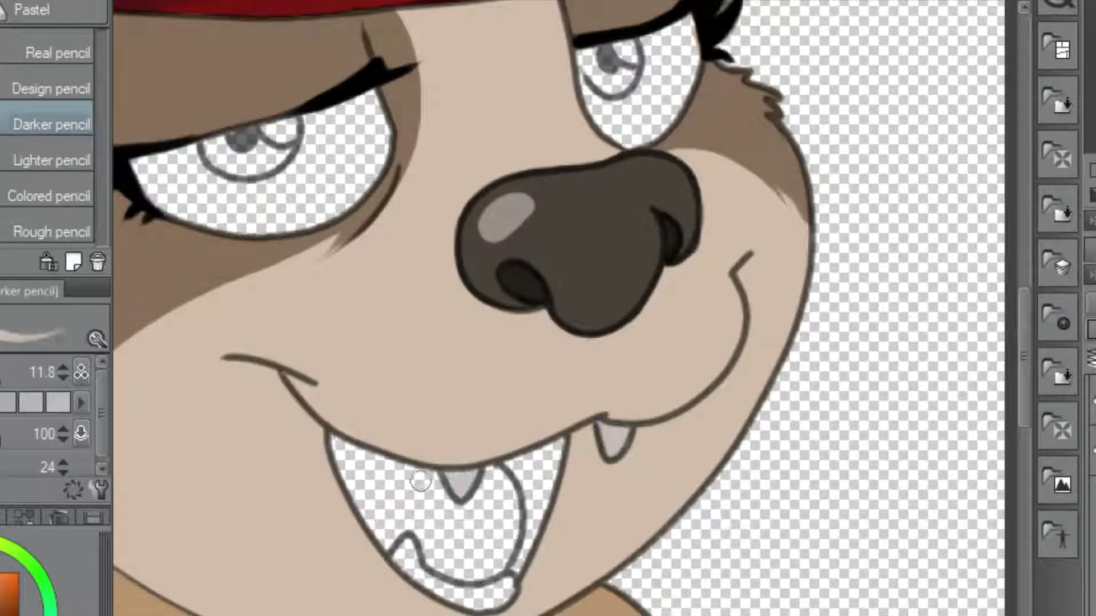
pyautogui.moveTo(393, 539); pyautogui.dragTo(503, 599)
pyautogui.press('g')
pyautogui.click(482, 526)
pyautogui.press('p')
pyautogui.moveTo(486, 503)
pyautogui.mouseDown()
pyautogui.moveTo(506, 533)
pyautogui.moveTo(479, 552)
pyautogui.mouseUp()
# - Fill the back of the mouth with dark maroon, darken its outline and paint a brighter pink highlight on the tongue
pyautogui.press('g')
pyautogui.click(531, 491)
pyautogui.press('p')
pyautogui.moveTo(508, 462); pyautogui.dragTo(520, 553)
pyautogui.scroll(-5, 514, 457)
pyautogui.scroll(5, 514, 457)
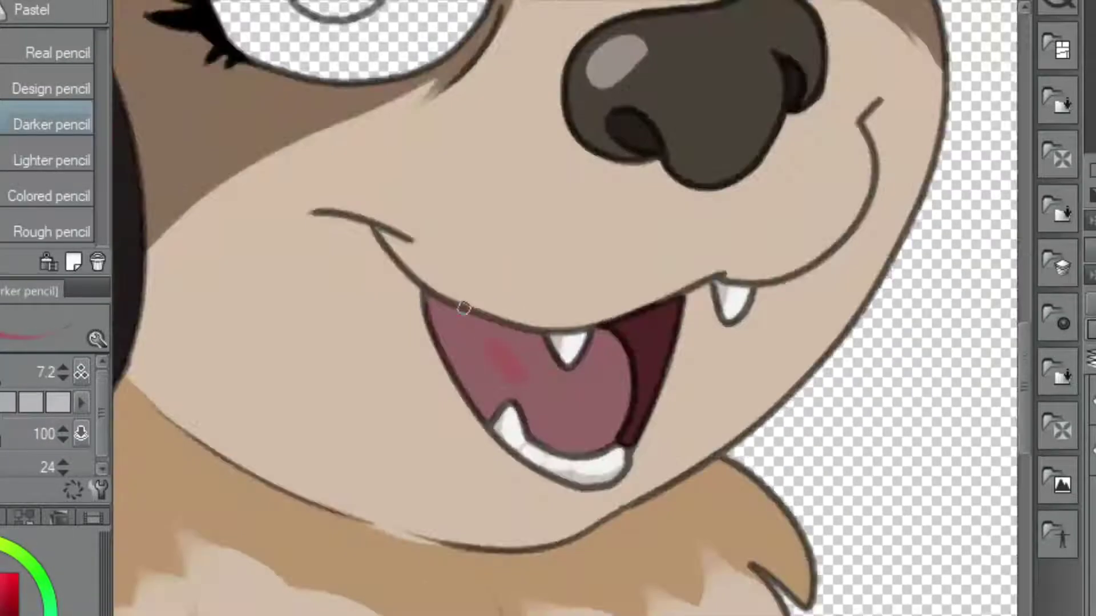
# - Fill the whites of both eyes with off-white and both irises with blue
pyautogui.press('g')
pyautogui.scroll(-4, 513, 457)
pyautogui.scroll(3, 493, 416)
pyautogui.scroll(-1, 548, 308)
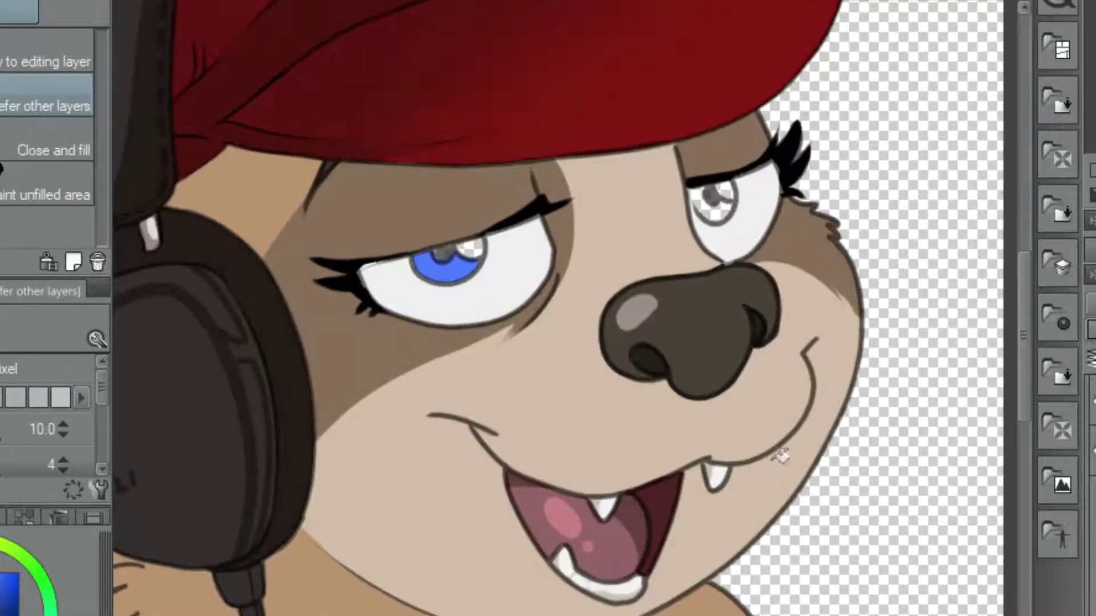
pyautogui.click(448, 265)
pyautogui.click(709, 203)
pyautogui.scroll(-3, 932, 343)
pyautogui.scroll(5, 548, 308)
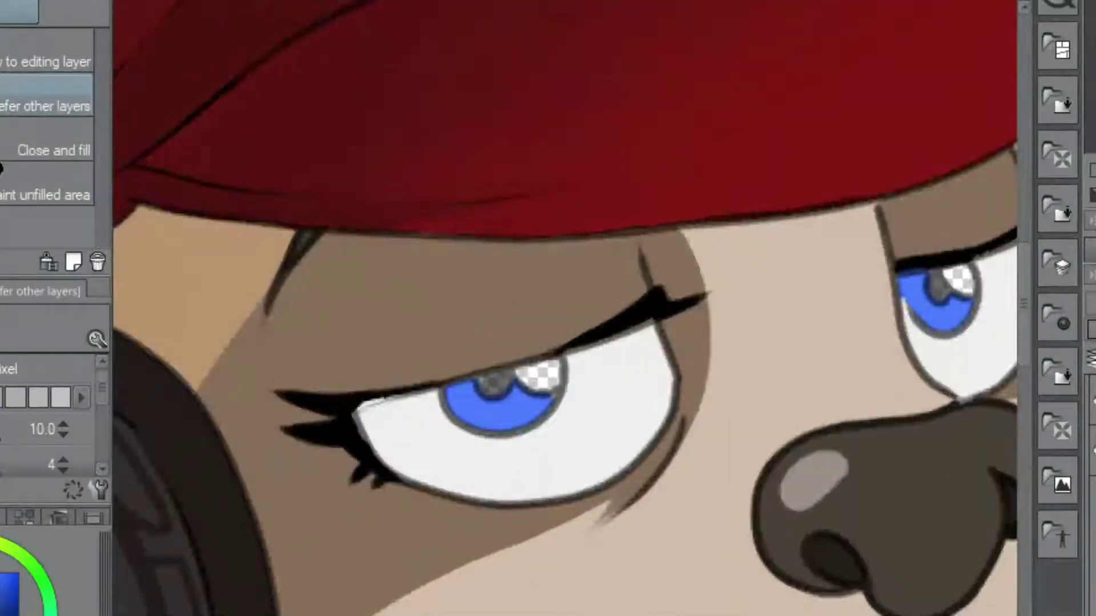
# - Paint the pupils and upper iris shading in darker blue and fill both eye reflections with white
pyautogui.press('p')
pyautogui.moveTo(467, 388); pyautogui.dragTo(513, 385)
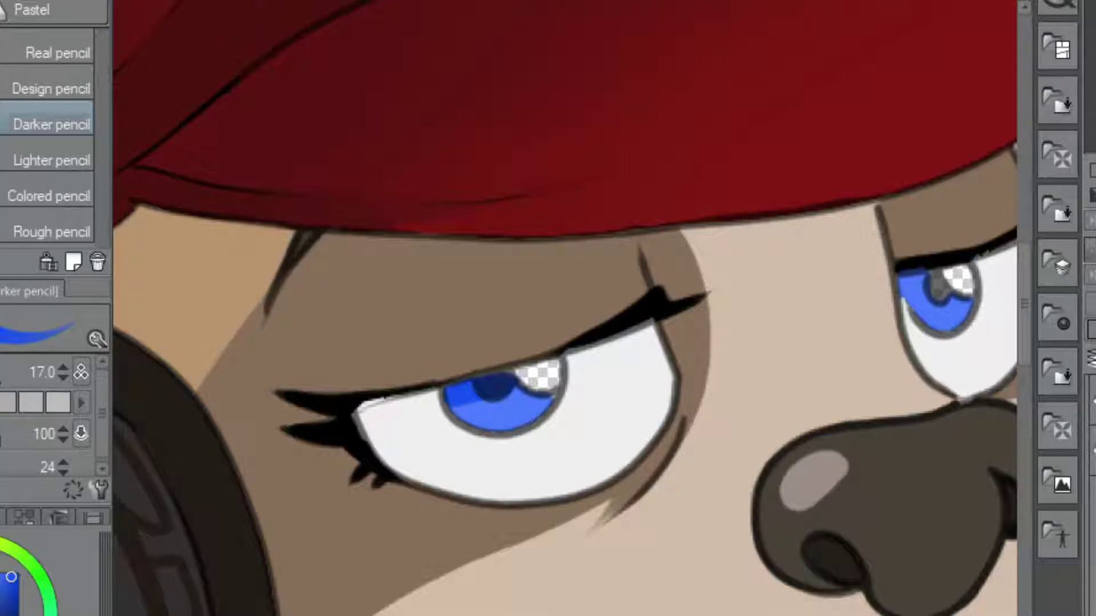
pyautogui.moveTo(536, 373); pyautogui.dragTo(548, 379)
pyautogui.moveTo(956, 277); pyautogui.dragTo(964, 282)
# - Thicken the near eye's black upper lash line and paint pure white highlights on the eyeballs
pyautogui.scroll(2, 697, 298)
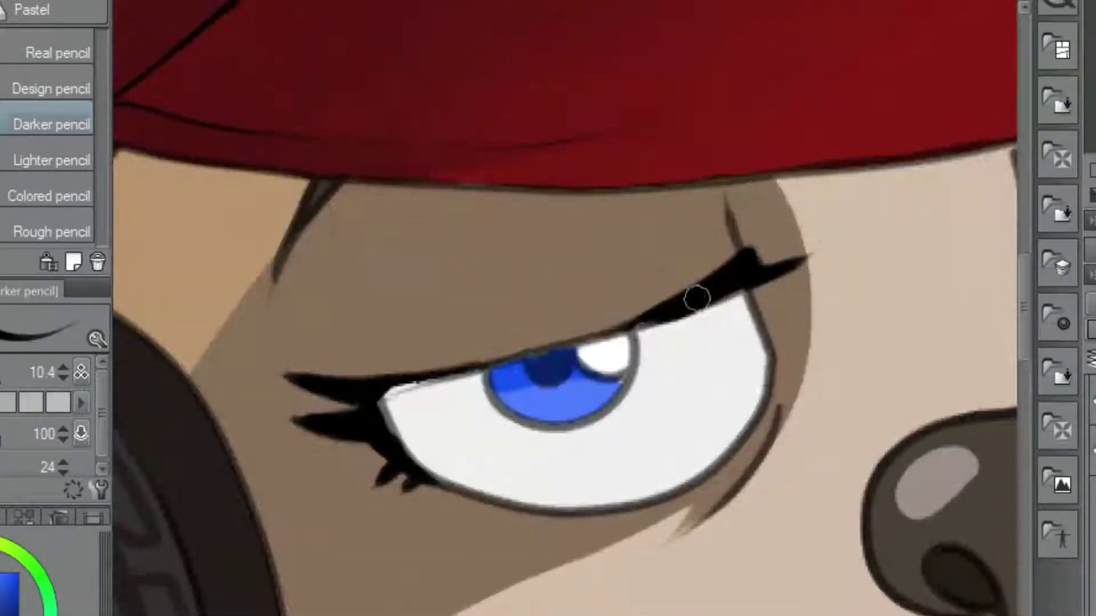
pyautogui.moveTo(697, 297); pyautogui.dragTo(371, 404)
pyautogui.scroll(-3, 392, 403)
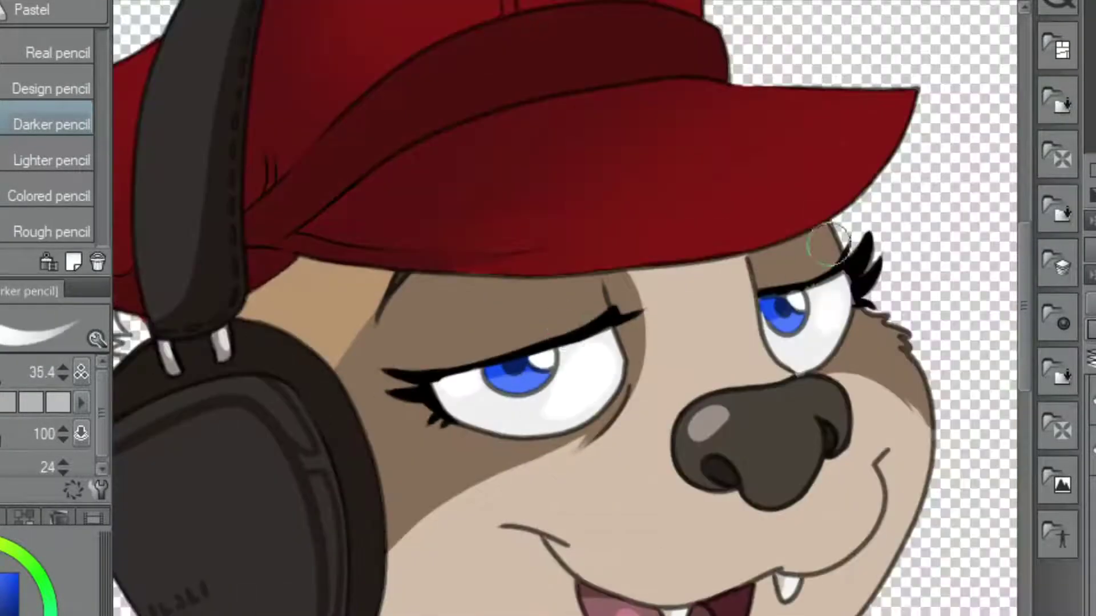
# - Thicken the far eye's upper lash line in black and smudge the brim's lower edge above the near eye
pyautogui.scroll(-2, 811, 268)
pyautogui.scroll(4, 700, 251)
pyautogui.moveTo(702, 257); pyautogui.dragTo(562, 291)
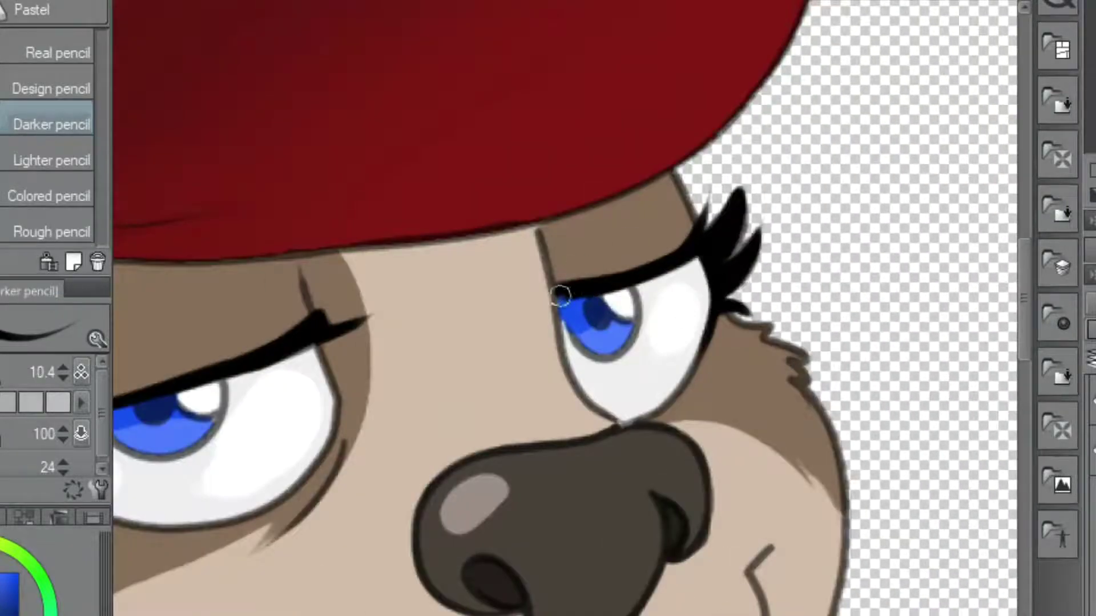
pyautogui.scroll(-3, 560, 294)
pyautogui.press('j')
pyautogui.scroll(4, 360, 247)
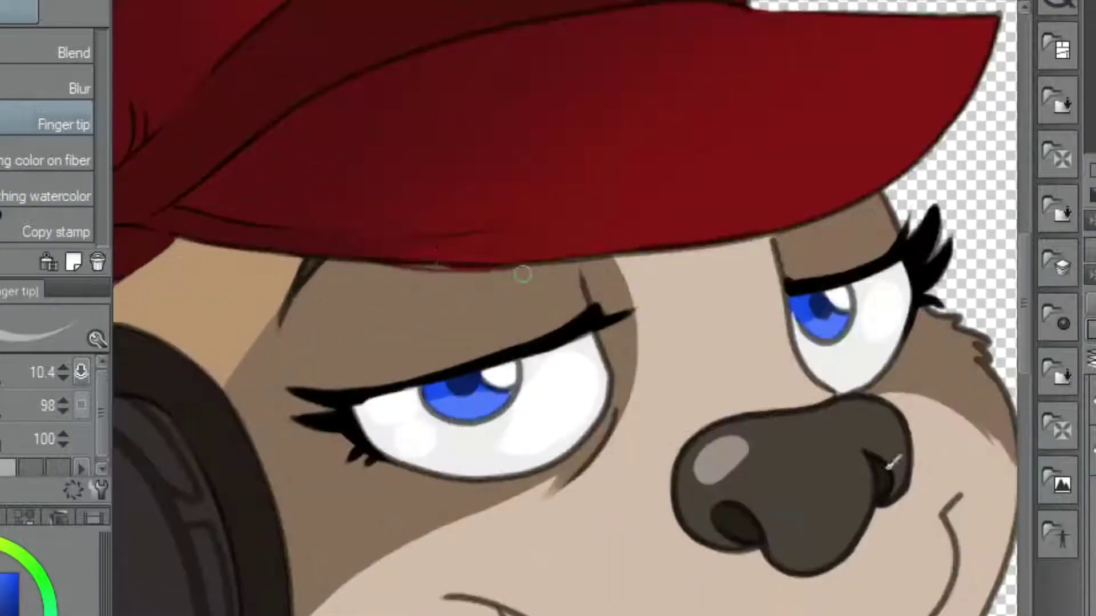
# - Select the face and neck fur and shade the near eyelid and the forehead below the brim with the Darker pencil
pyautogui.scroll(-4, 447, 245)
pyautogui.press('w')
pyautogui.click(582, 320)
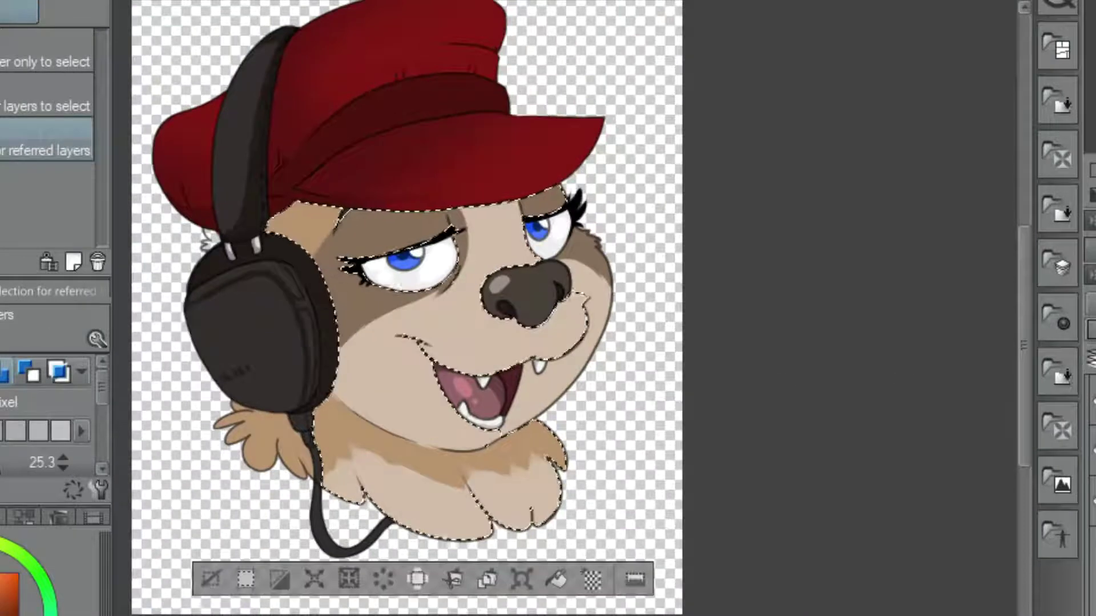
pyautogui.press('p')
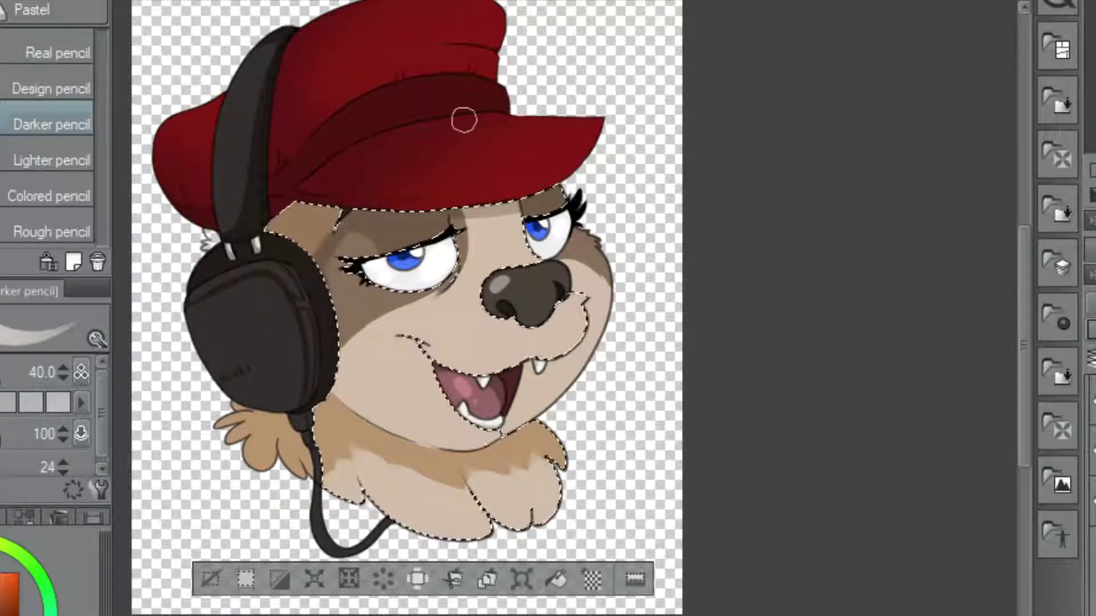
pyautogui.press('w')
pyautogui.press('p')
pyautogui.scroll(2, 410, 434)
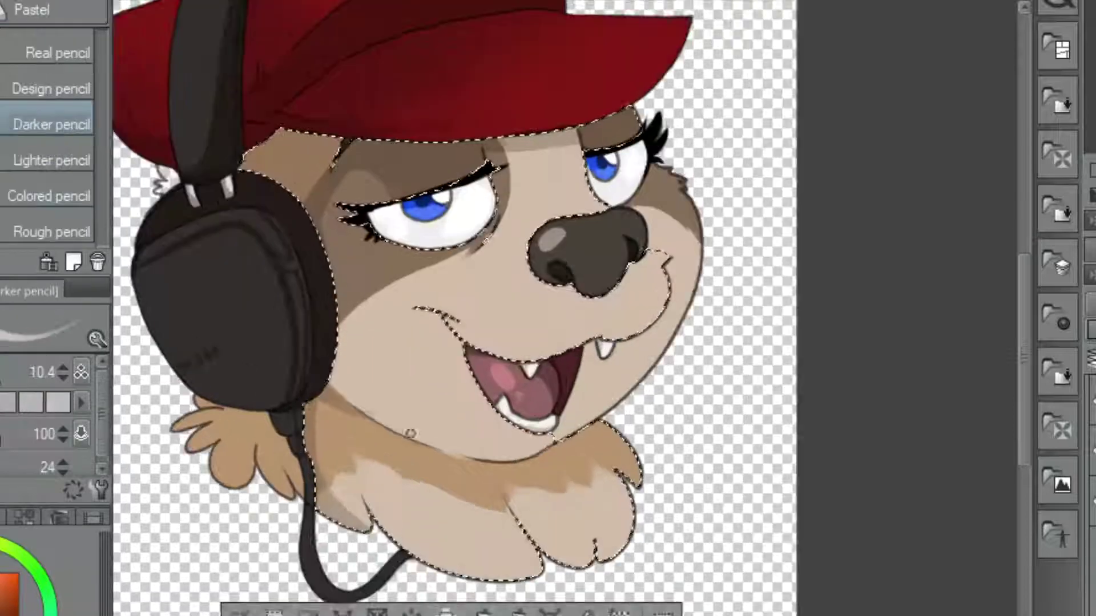
pyautogui.scroll(1, 410, 434)
pyautogui.scroll(-3, 235, 311)
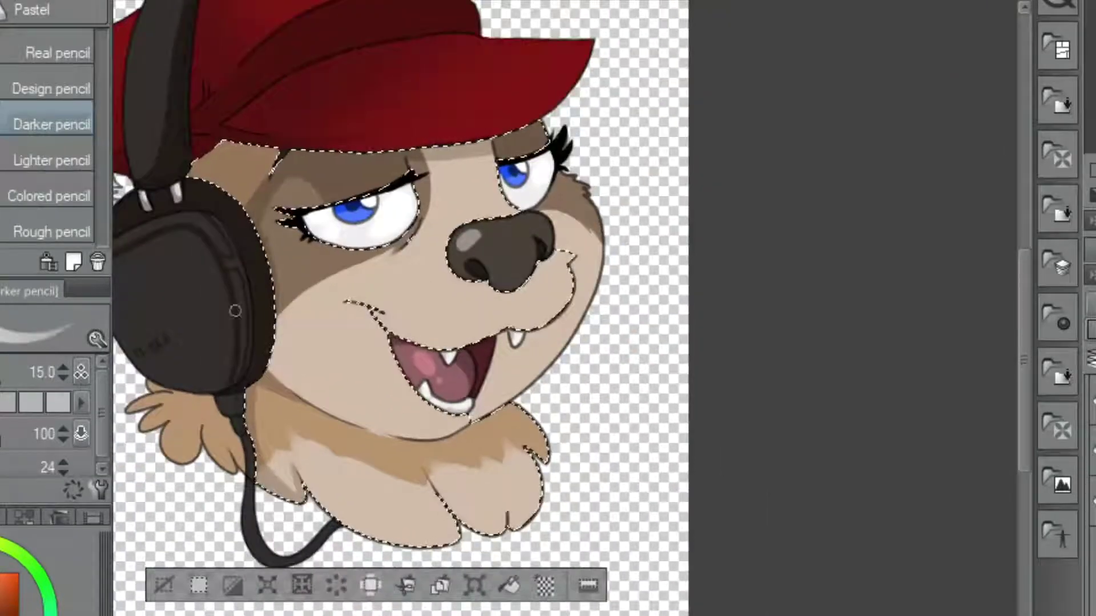
# - Select the fur tufts below the ear cup, shade them with the Darker pencil and refine the shadow with the Soft eraser
pyautogui.scroll(-3, 235, 311)
pyautogui.press('w')
pyautogui.click(422, 456)
pyautogui.press('p')
pyautogui.scroll(3, 423, 451)
pyautogui.moveTo(422, 443); pyautogui.dragTo(400, 456)
pyautogui.press('b')
pyautogui.scroll(-3, 400, 451)
pyautogui.scroll(3, 388, 439)
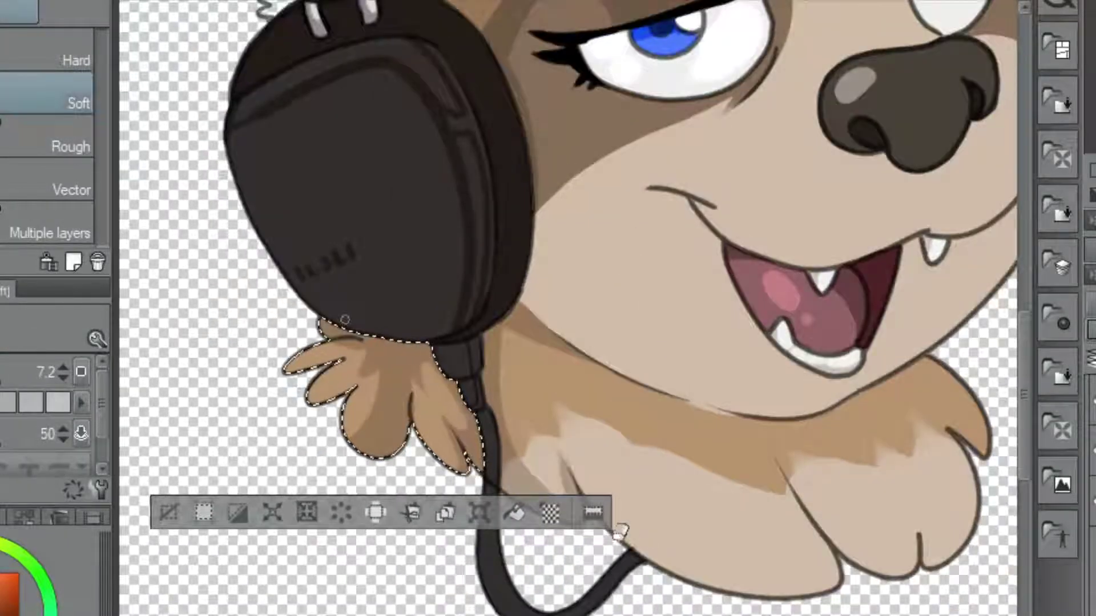
# - Select the face and neck fur and the far cheek, and shade the neck, chest tufts, far cheek and jaw in warm brown
pyautogui.press('m')
pyautogui.scroll(-4, 645, 565)
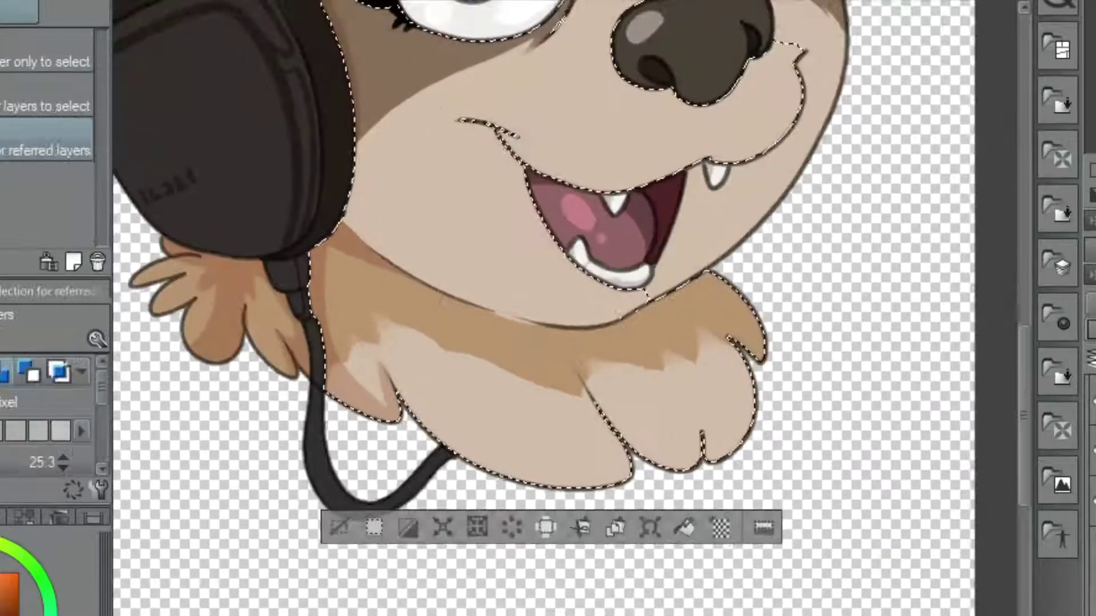
pyautogui.press('p')
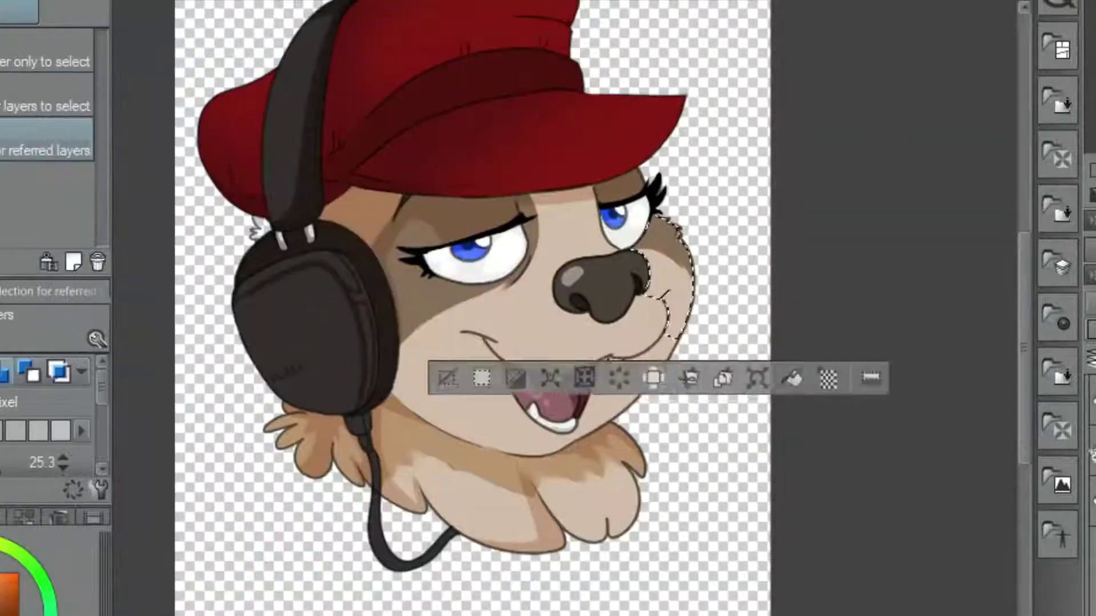
pyautogui.press('p')
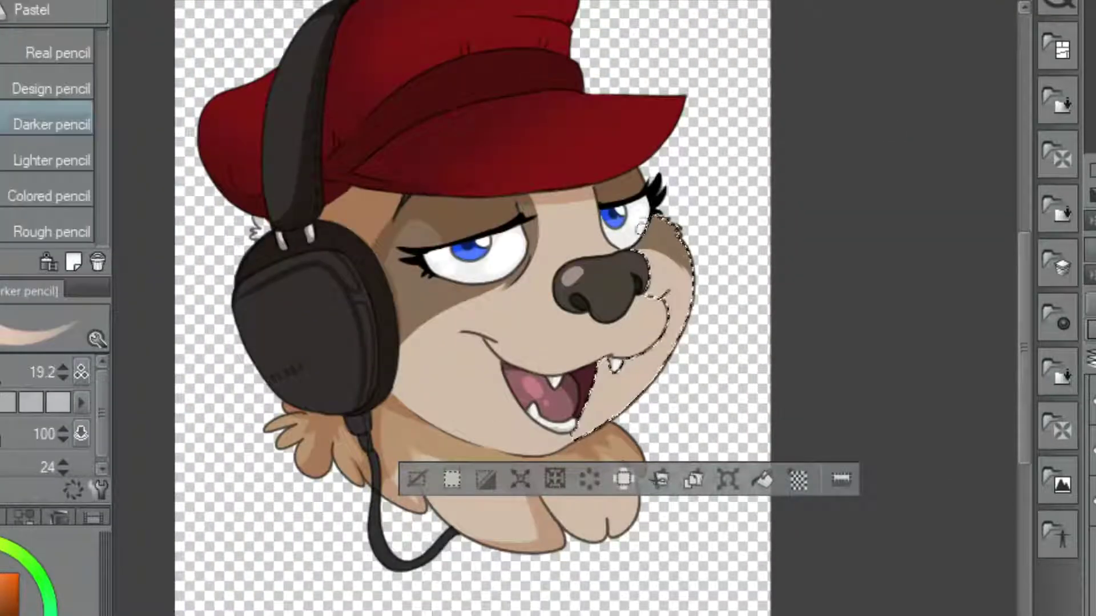
pyautogui.scroll(1, 625, 406)
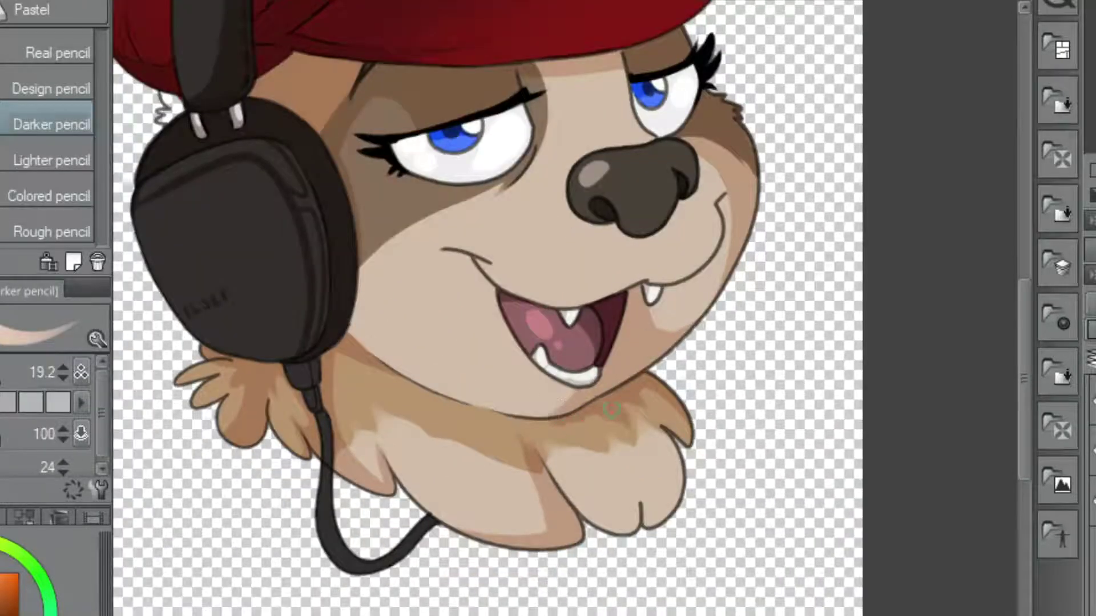
# - Letter HANZO below the existing mark on the ear cup and darken the ear cushion's outer edge with the Darker pencil
pyautogui.scroll(1, 436, 384)
pyautogui.scroll(1, 436, 392)
pyautogui.press('b')
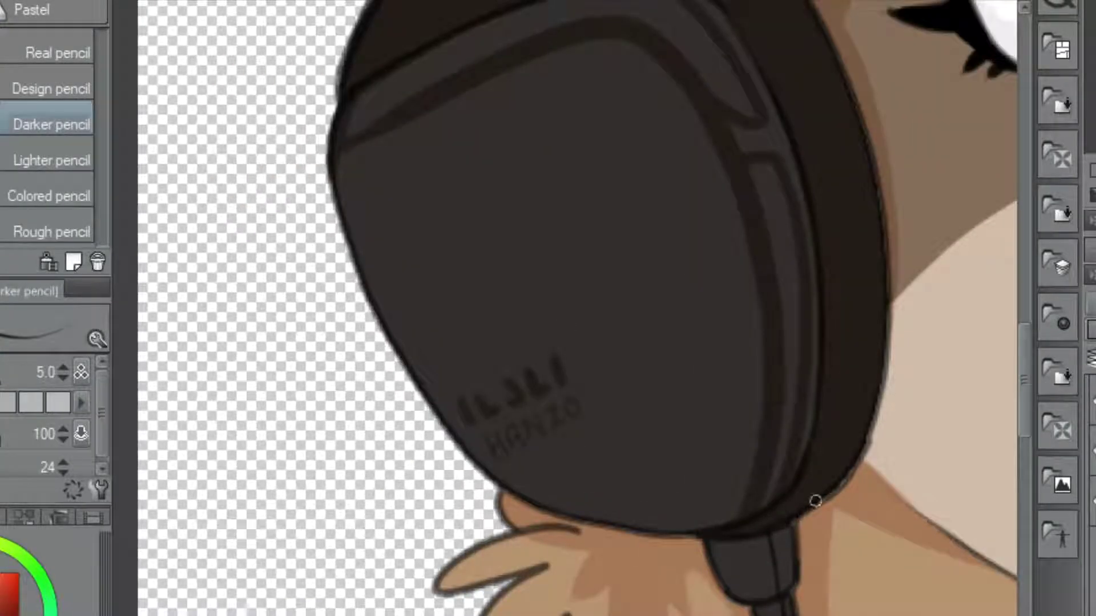
pyautogui.moveTo(815, 501); pyautogui.dragTo(863, 137)
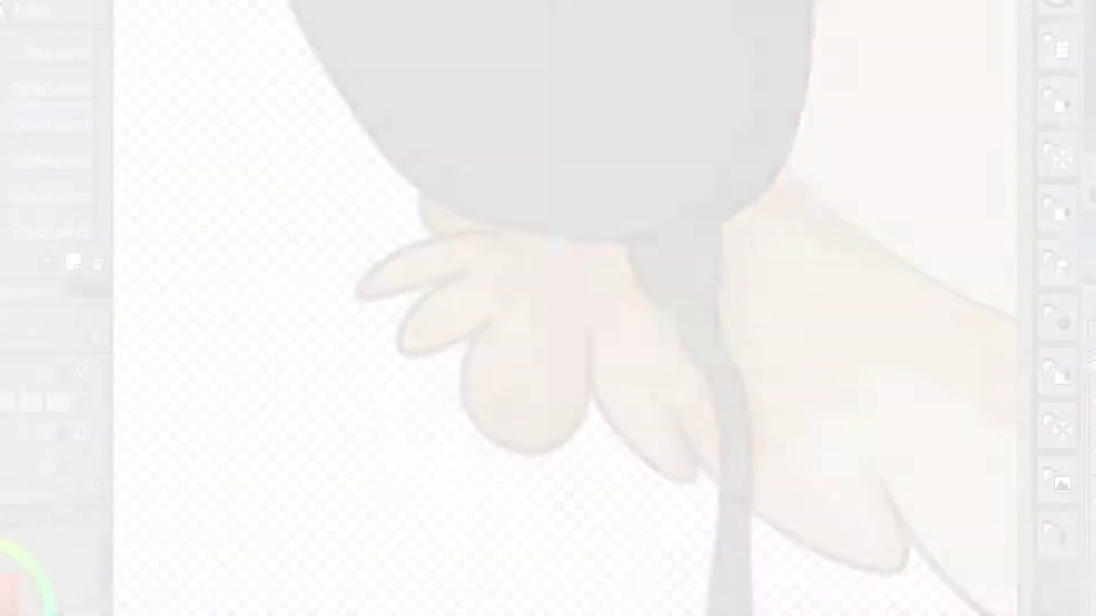